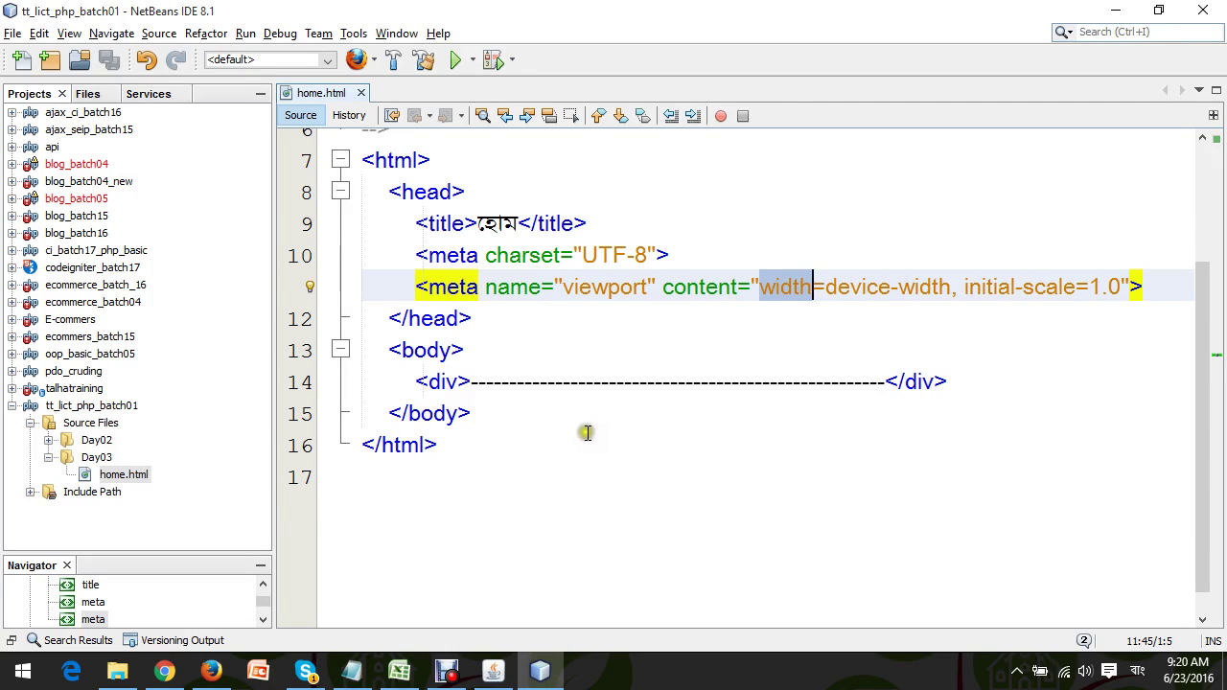
Bring Firefox forward and switch to the 'TalhaTraining Live Class' tab.
click(203, 668)
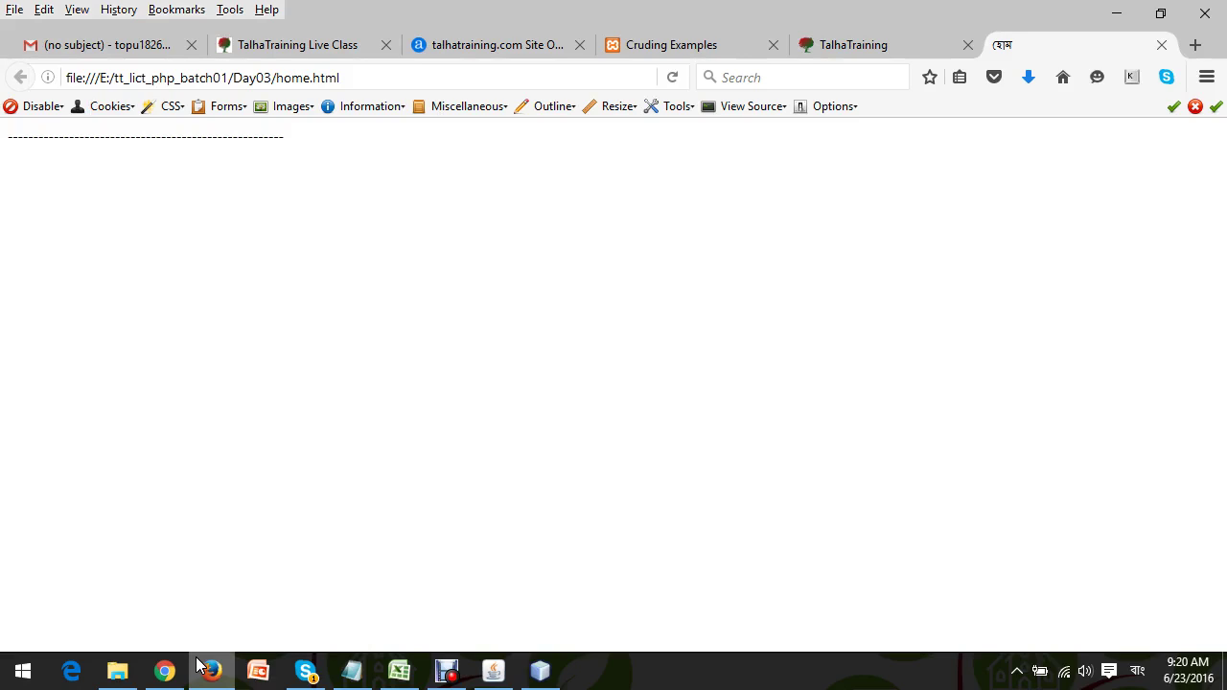
click(288, 50)
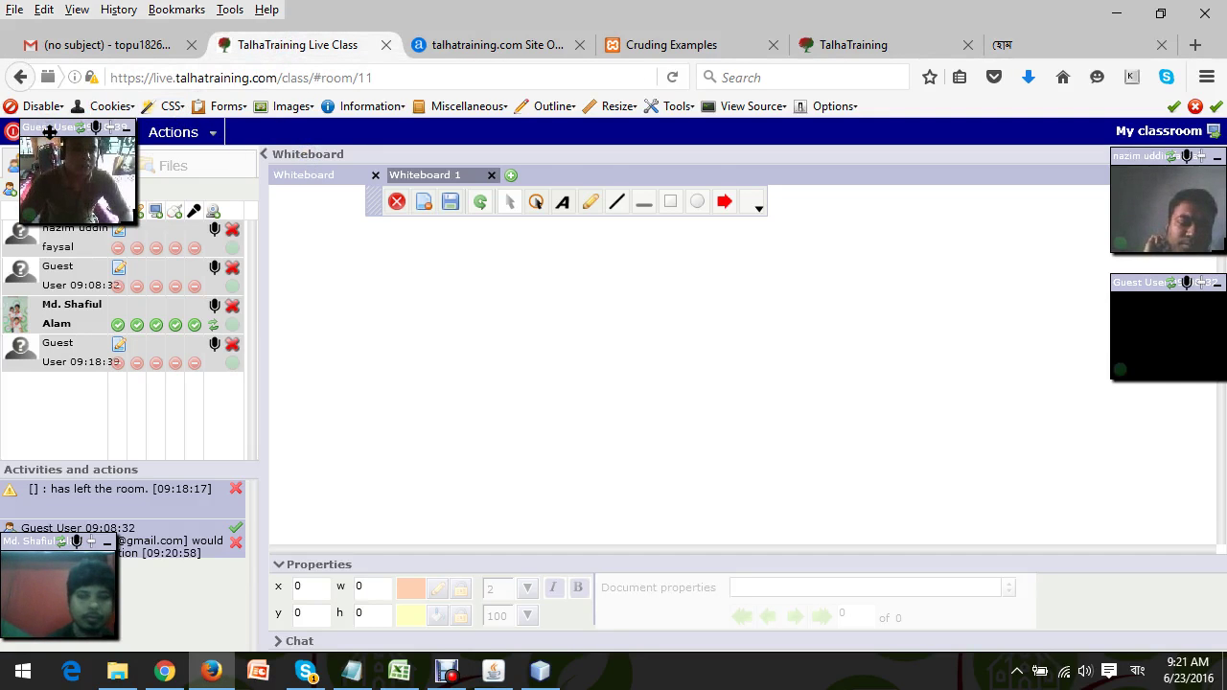
Dock the guest webcam in the right column and open Actions > Send invitation.
drag(48, 131, 1149, 402)
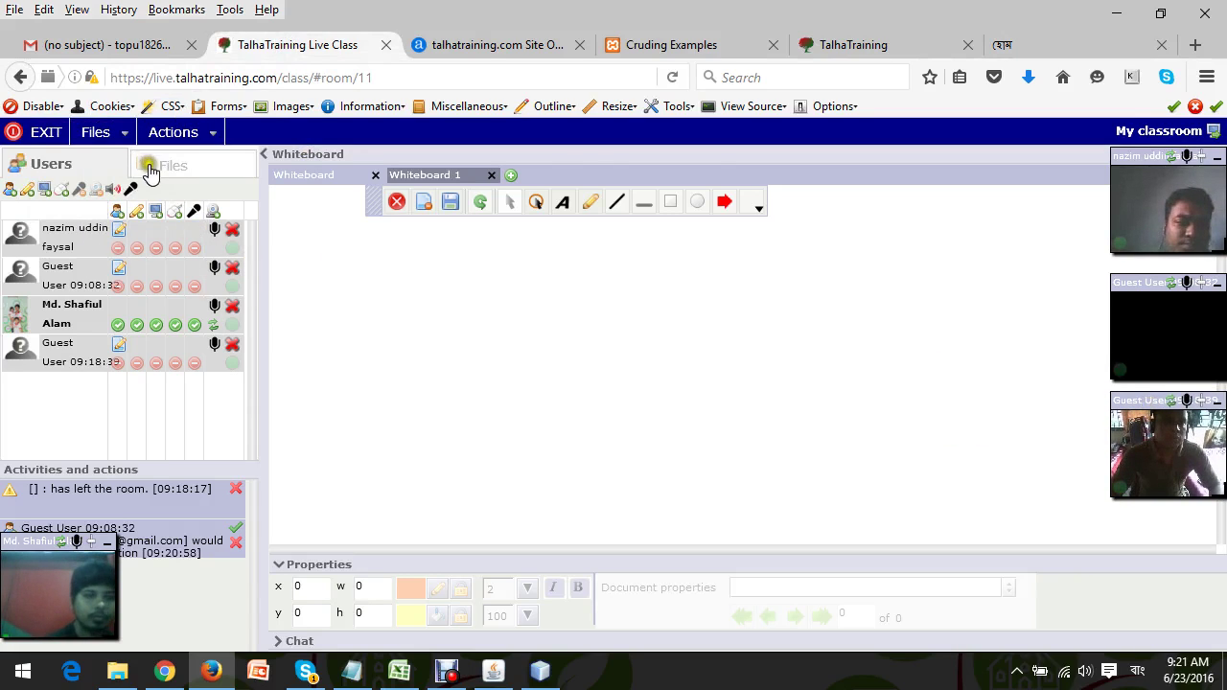
click(210, 136)
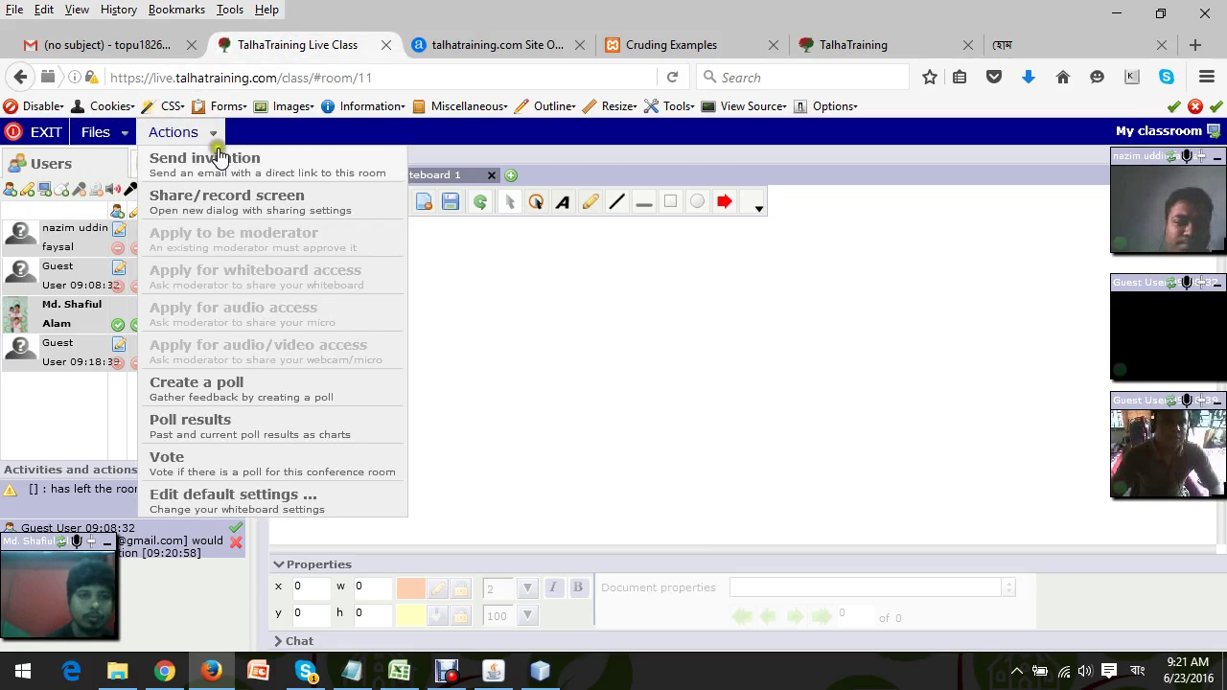
click(218, 151)
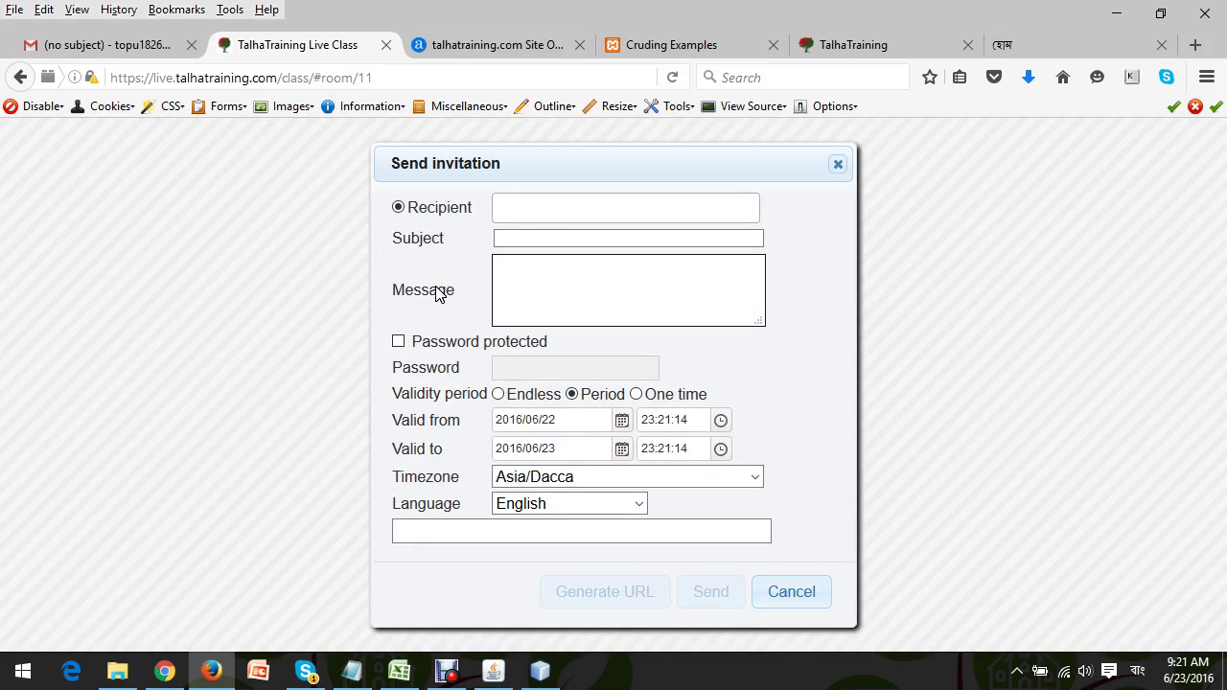
Enter the student's e-mail address as the invitation recipient from the suggestion.
click(550, 200)
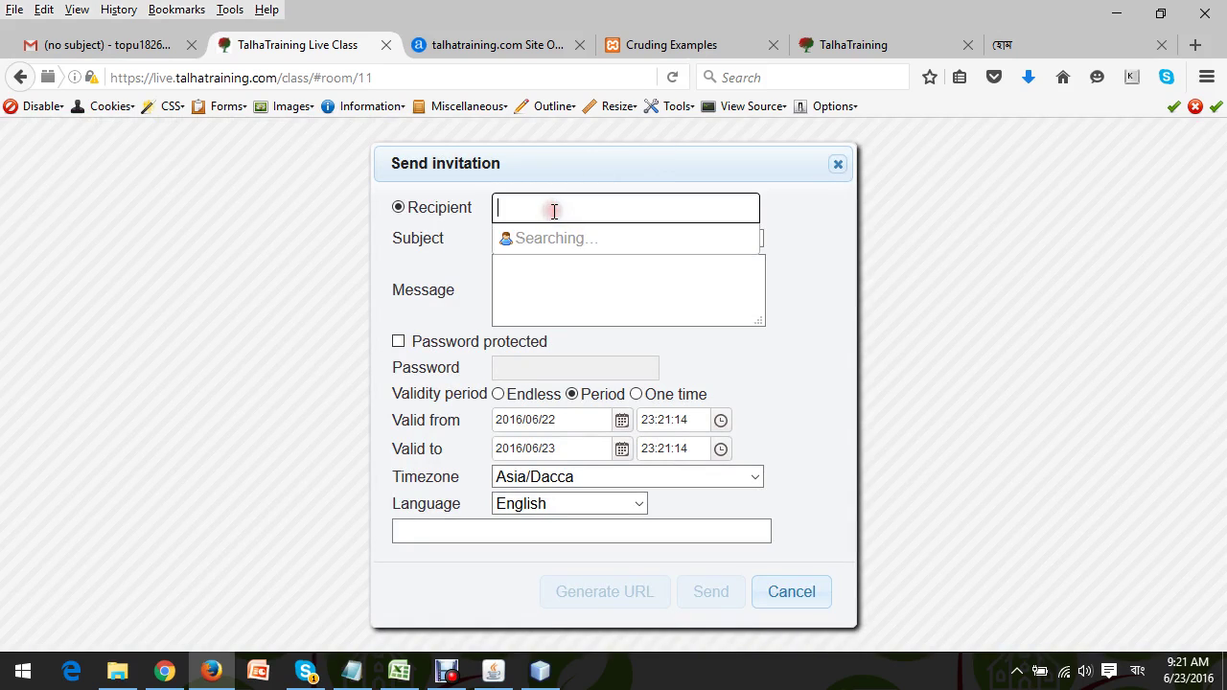
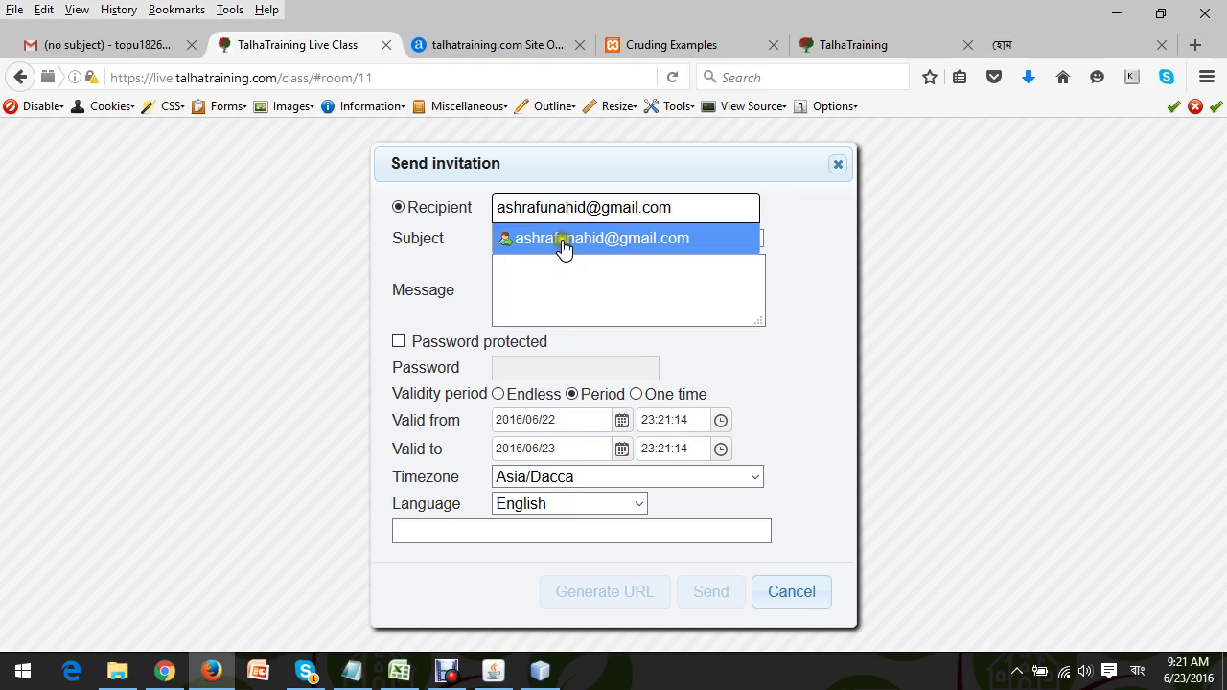
click(562, 241)
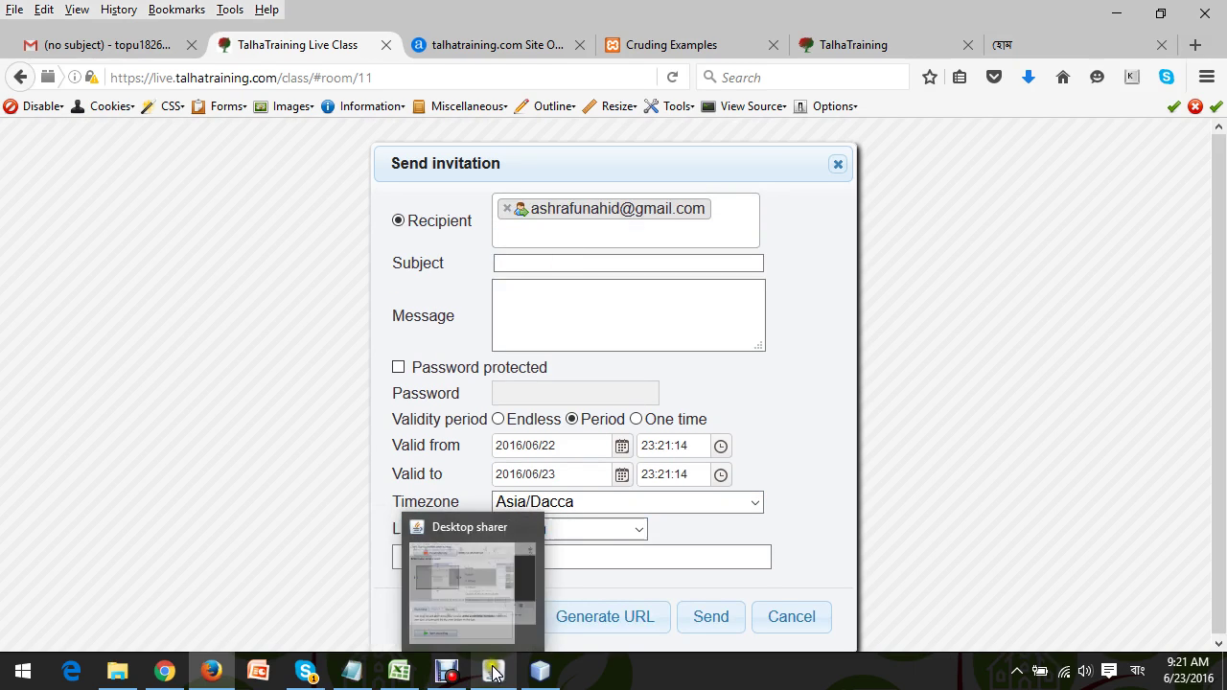
Paste 'TT LICT PHP BATCH01-Day03' as the subject, generate the room URL, and send.
click(355, 676)
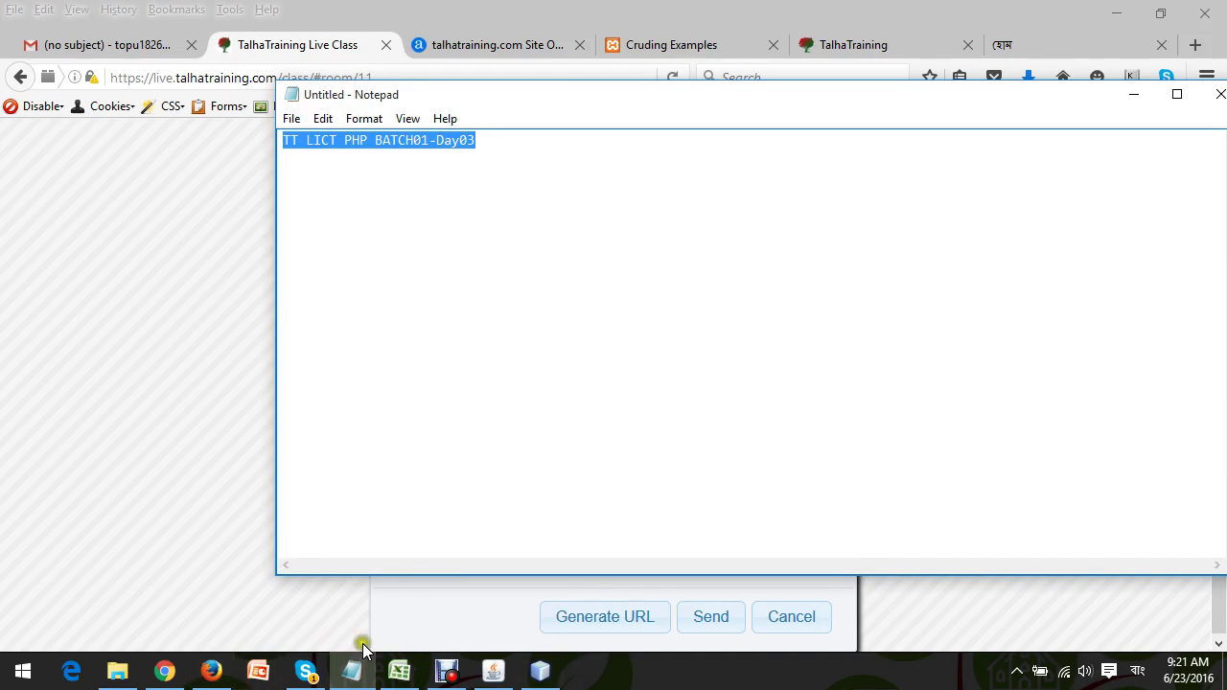
click(211, 671)
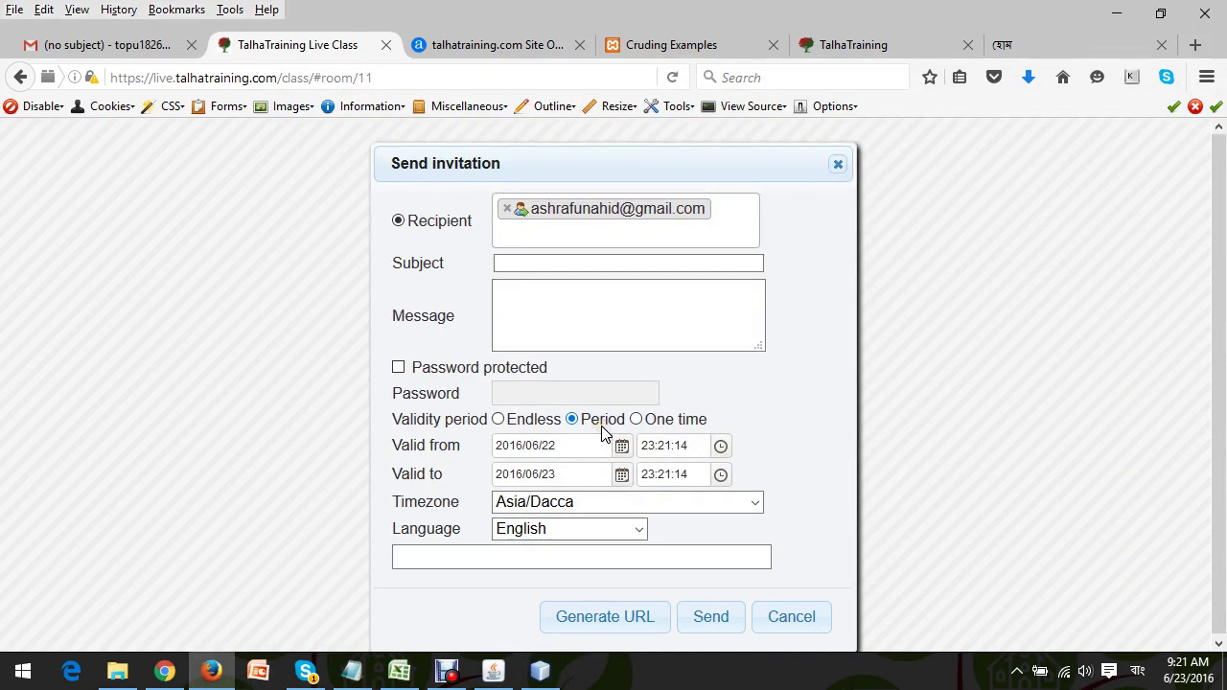
text(TT LICT PHP BATCH01-Day03)
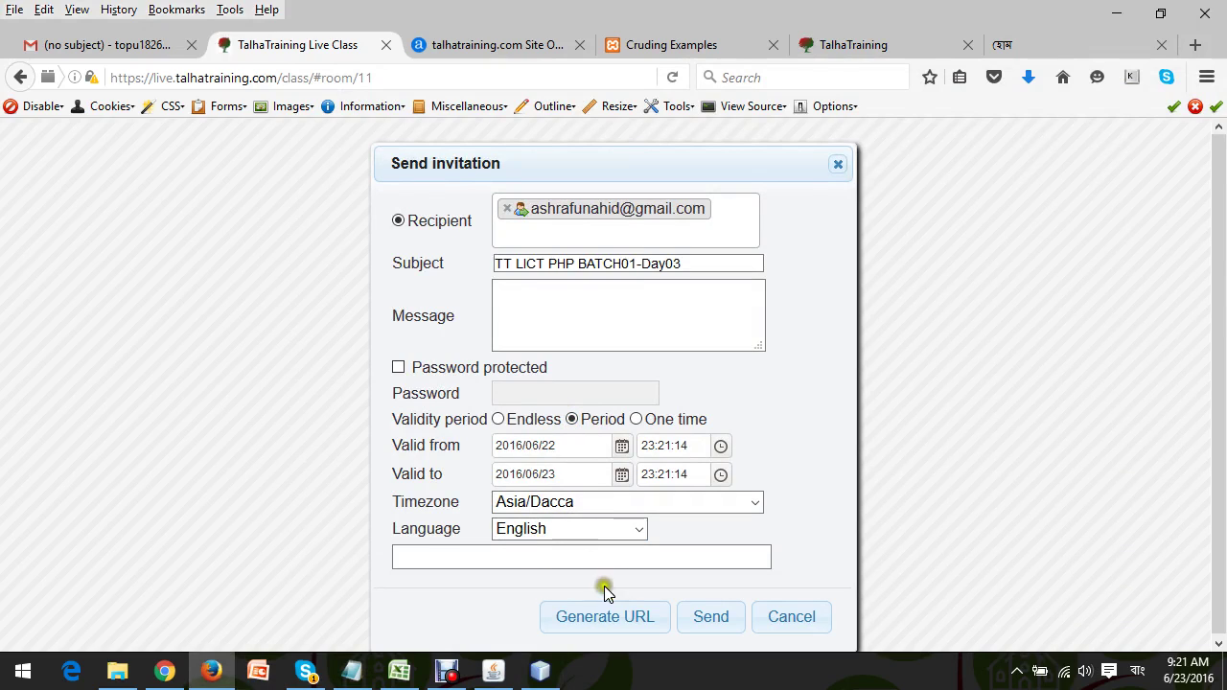
click(596, 616)
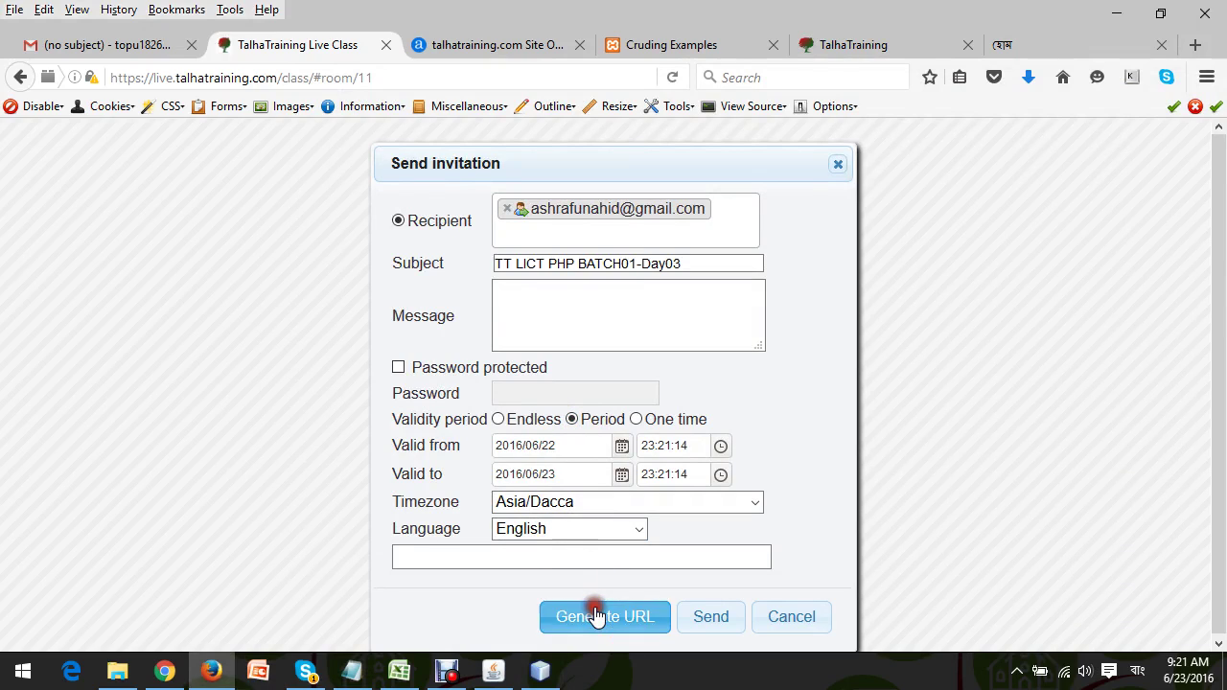
click(710, 618)
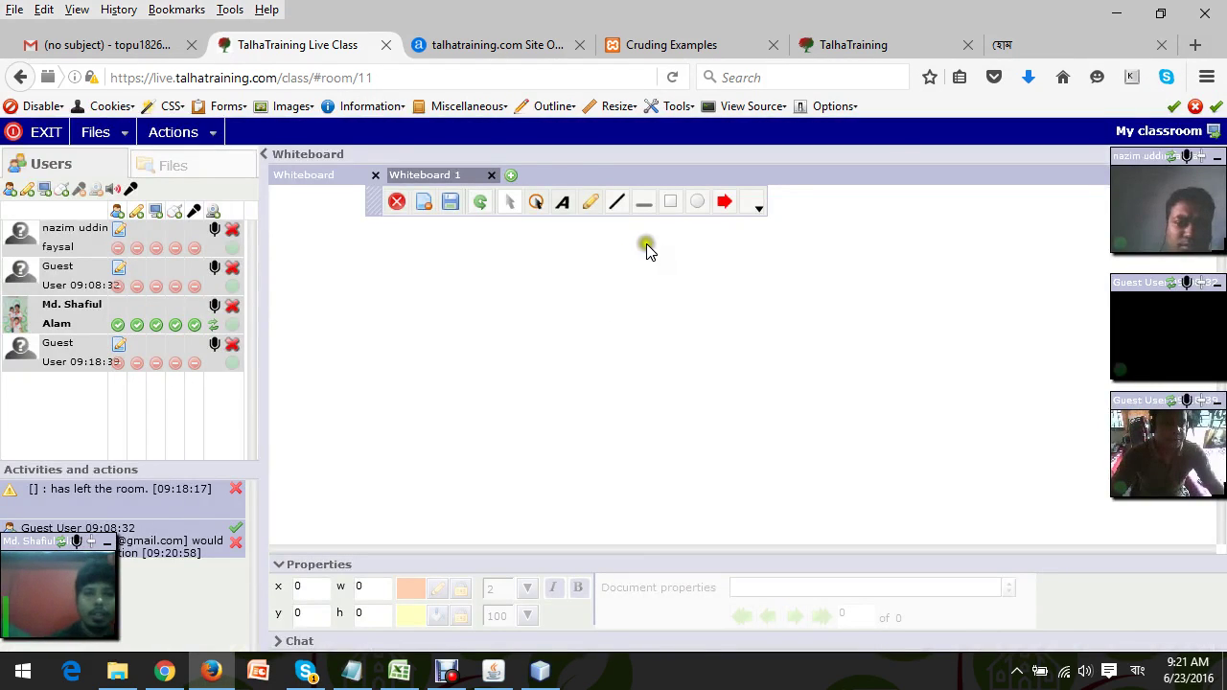
Switch between Firefox and NetBeans, ending back in the live classroom window.
click(1116, 14)
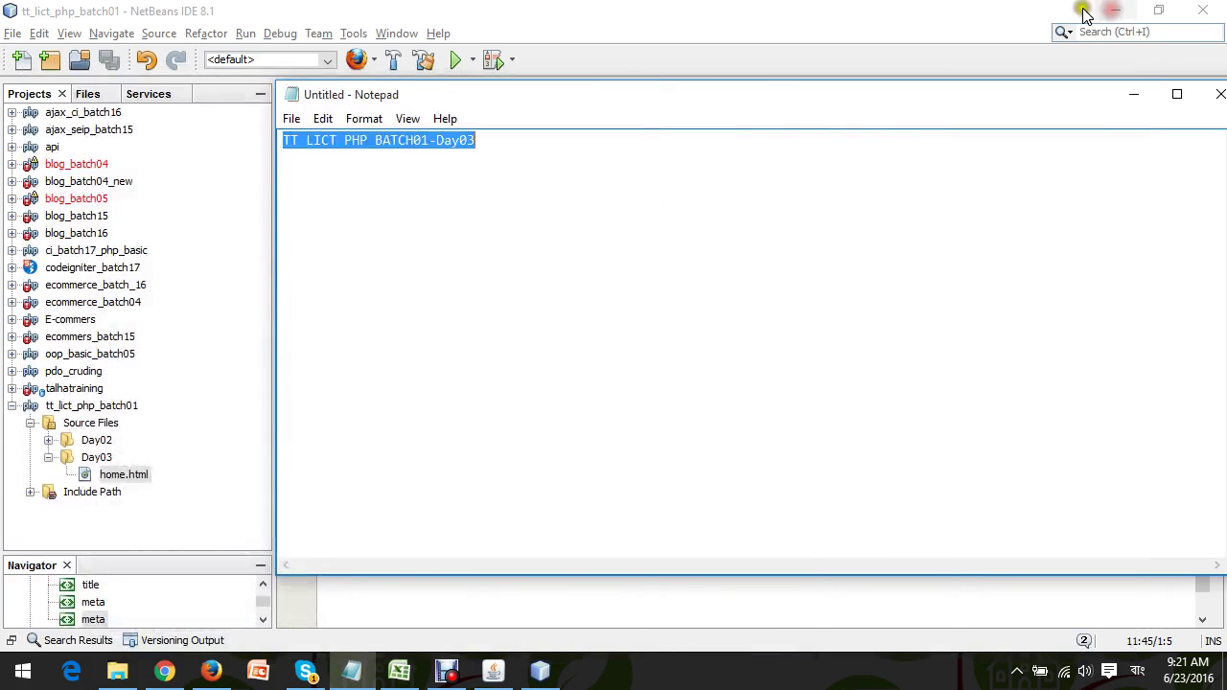
click(210, 671)
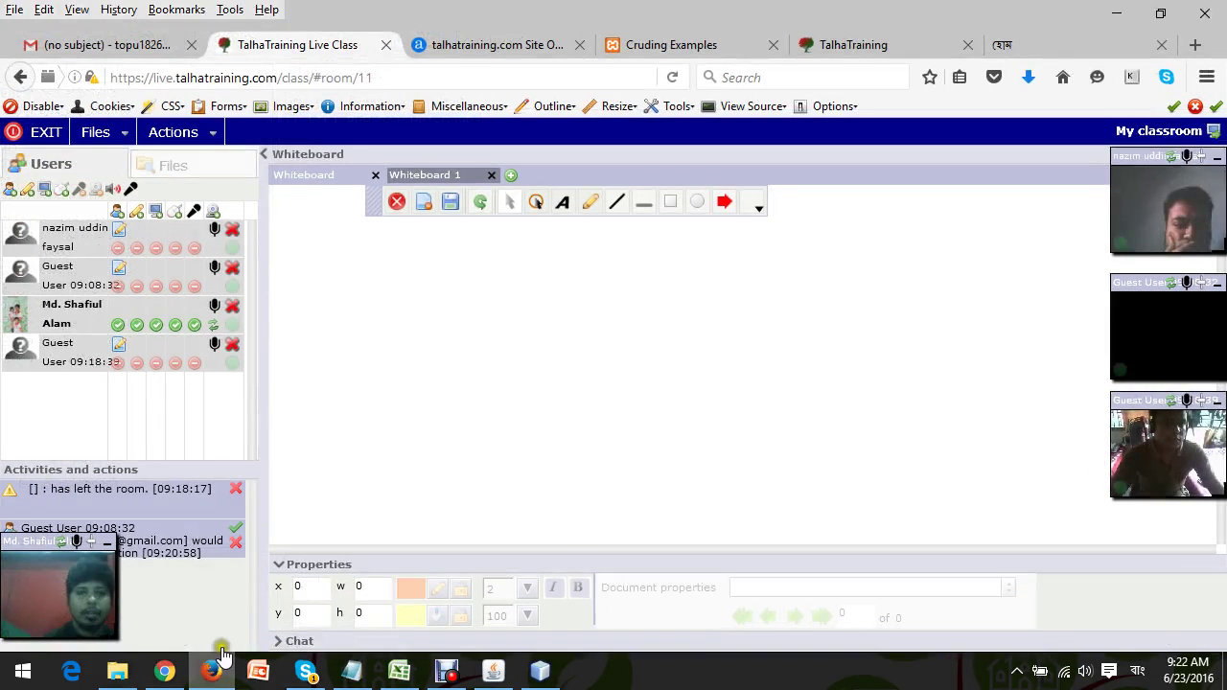
click(541, 671)
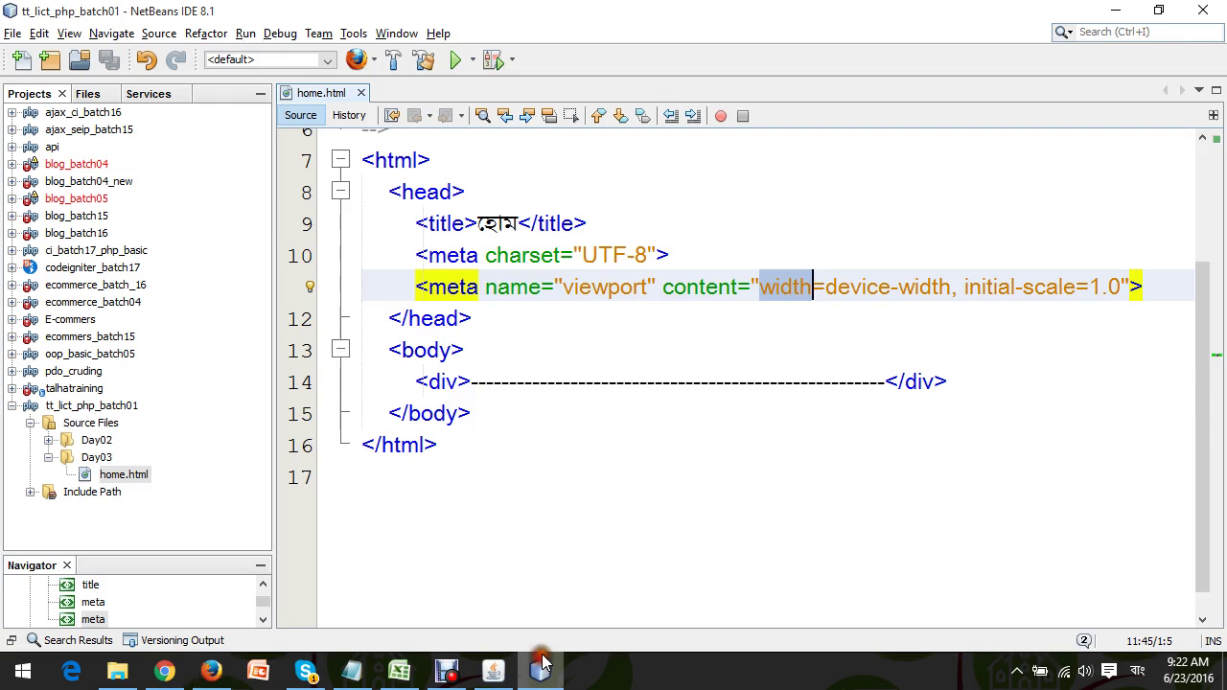
click(211, 671)
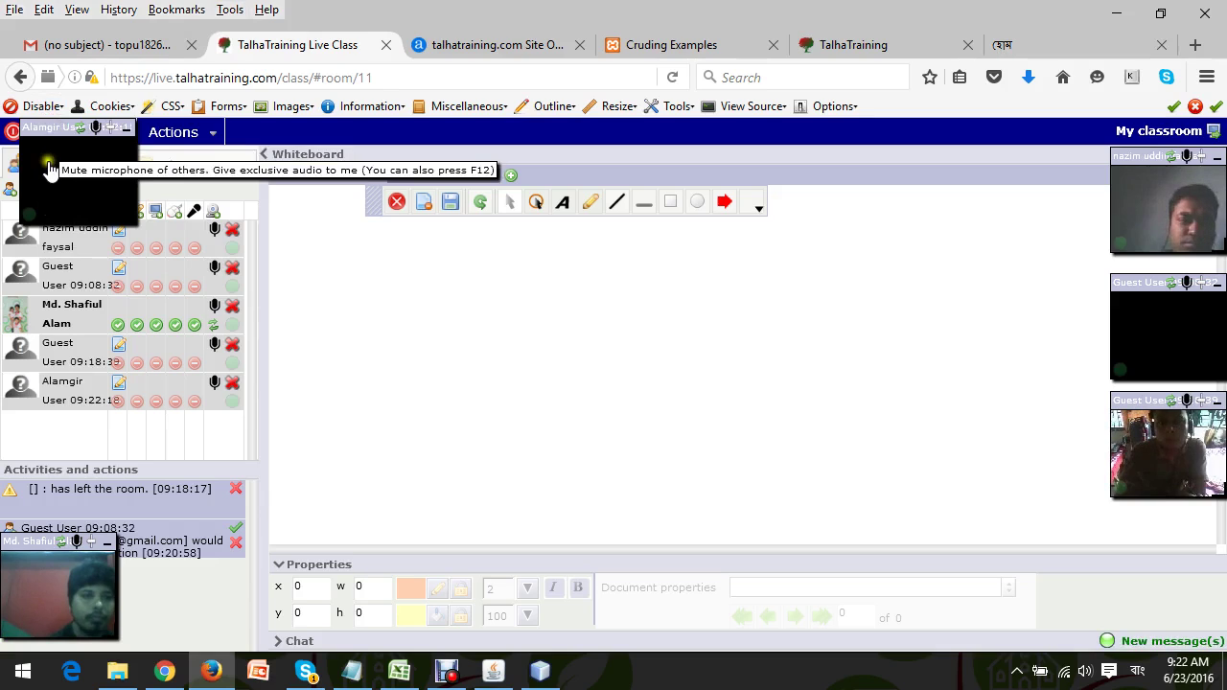
Dock the new participant's webcam in the right column below the other video windows.
drag(46, 129, 1160, 515)
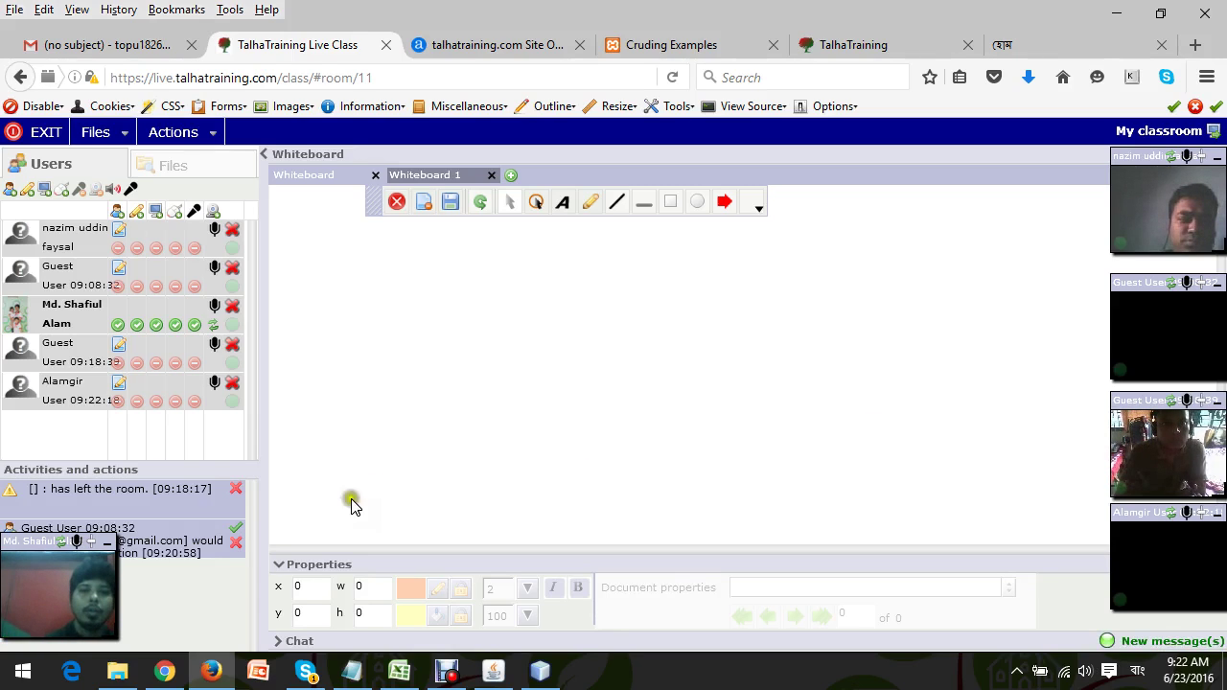
mouse_move(236, 679)
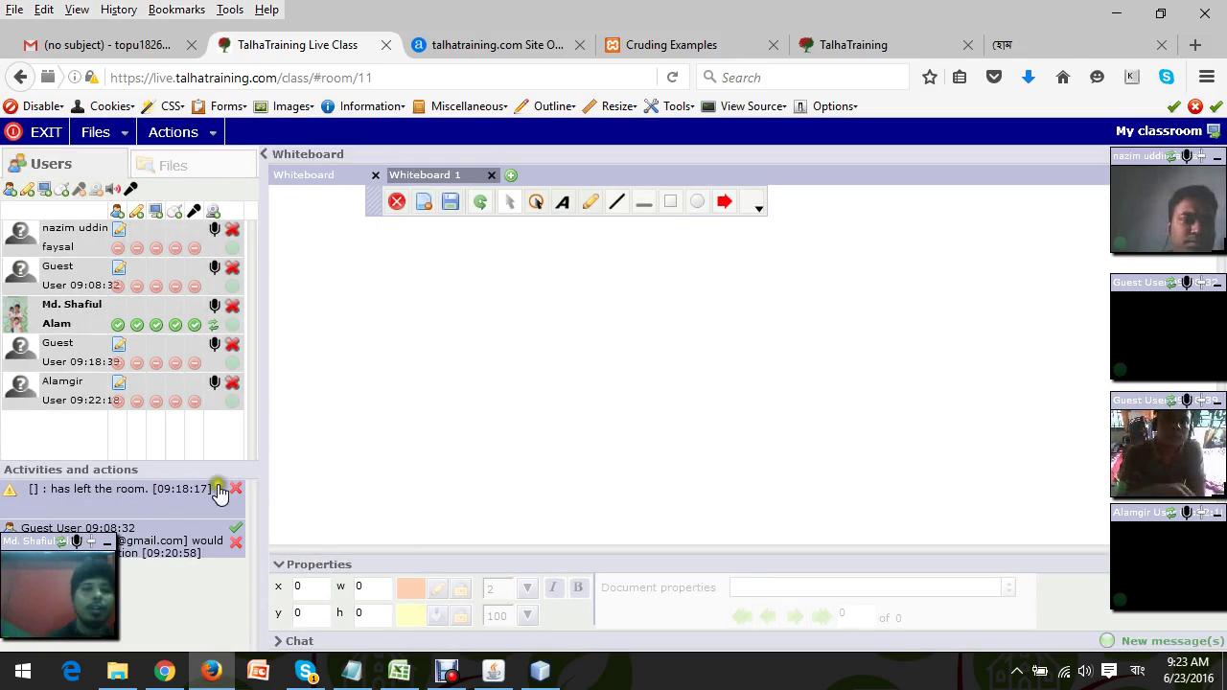
click(480, 449)
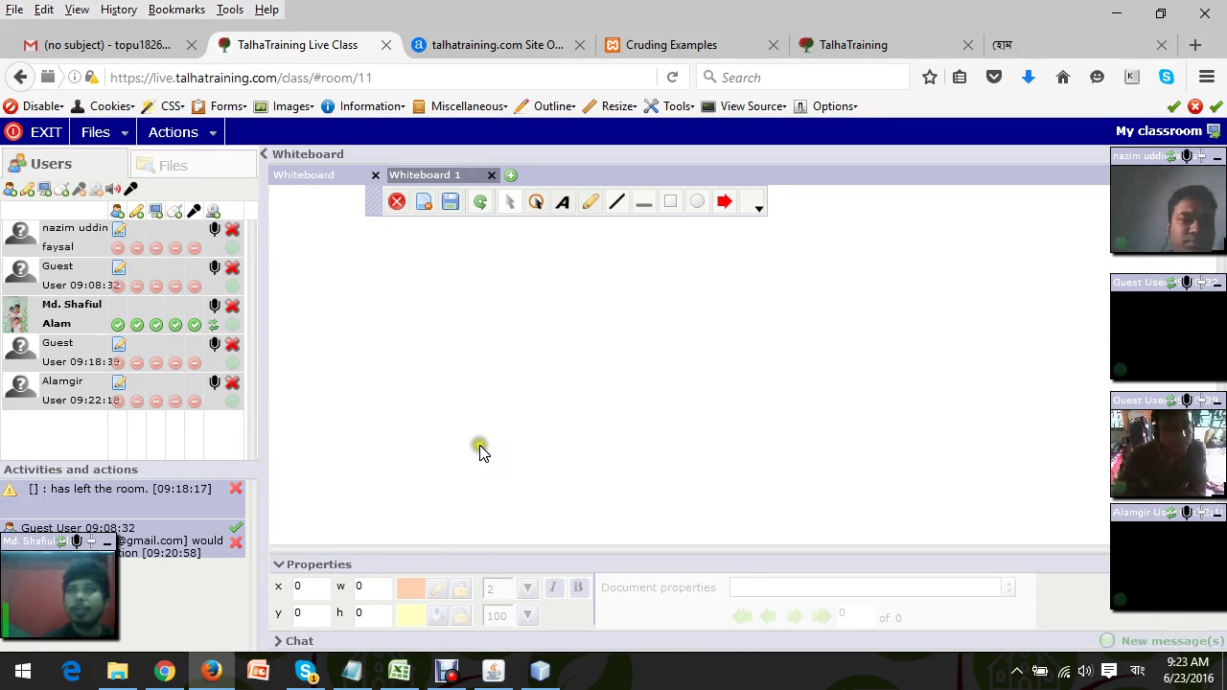
click(480, 450)
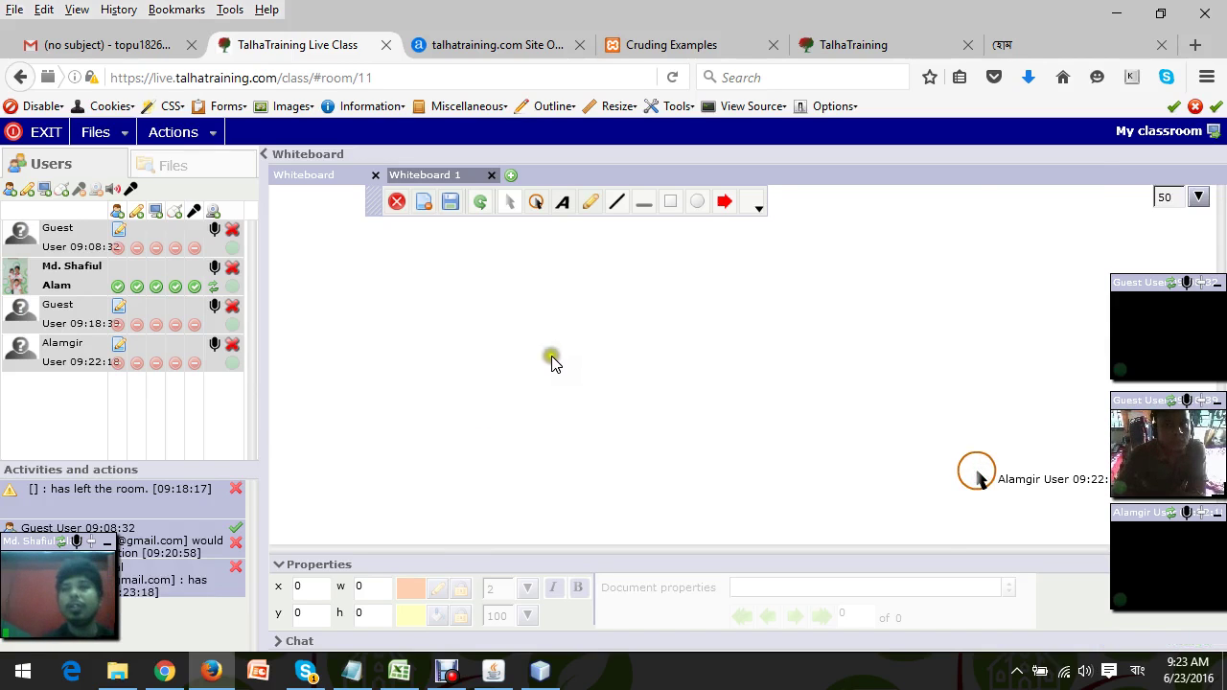
Load google.com in a new browser tab.
click(1195, 52)
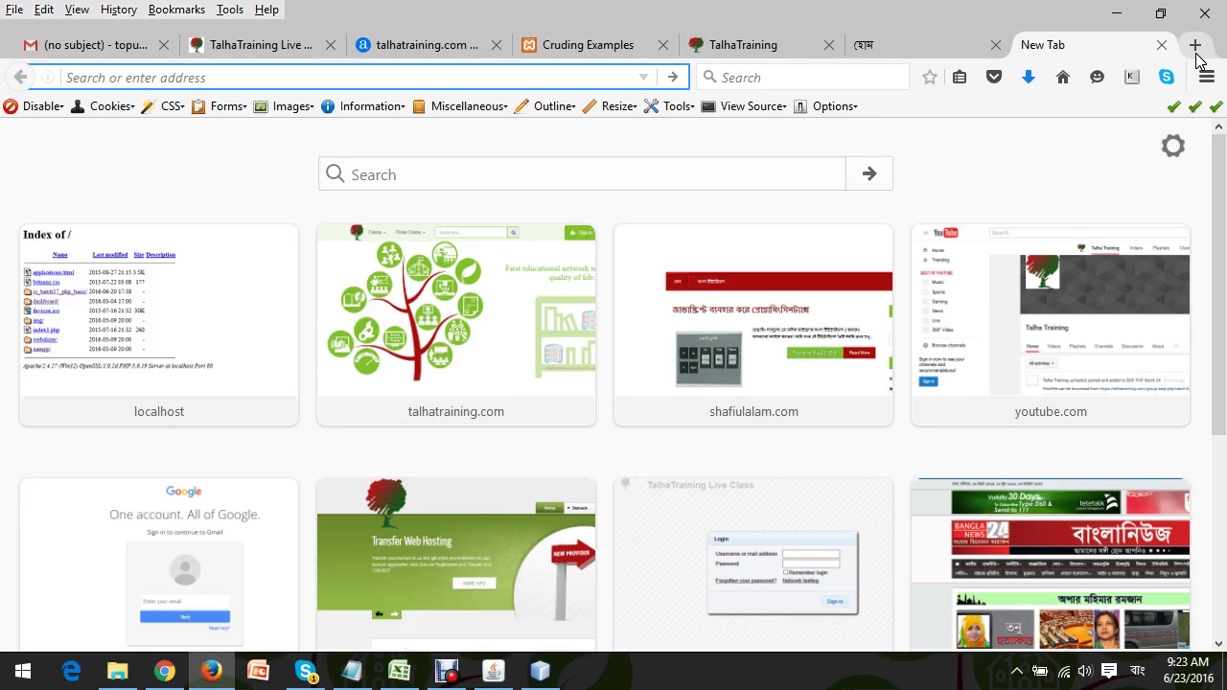
text(google.com/)
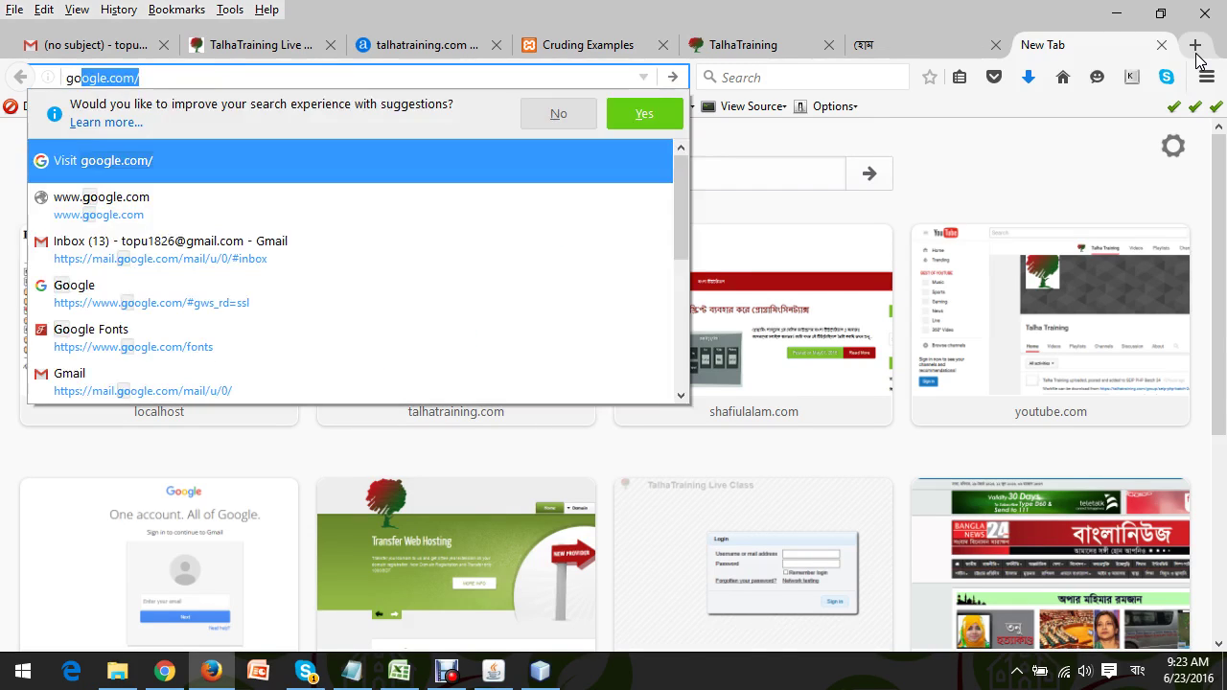
key(Return)
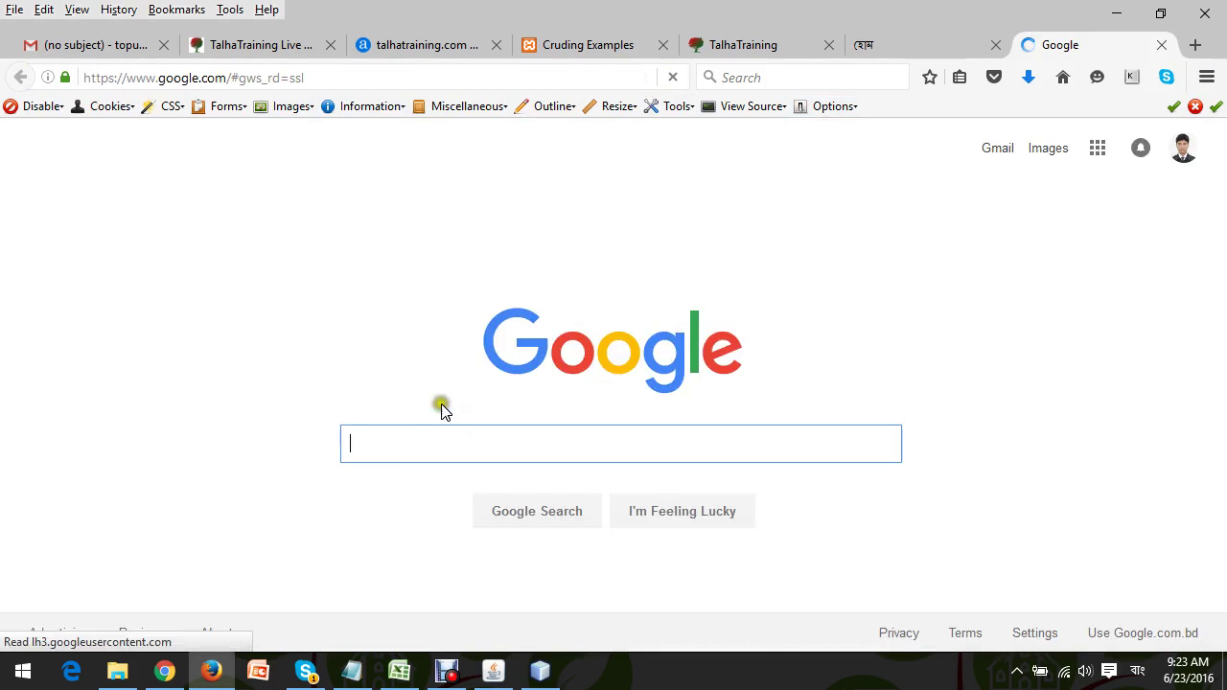
Search for 'favicon generator', then go back to the live classroom tab.
click(408, 441)
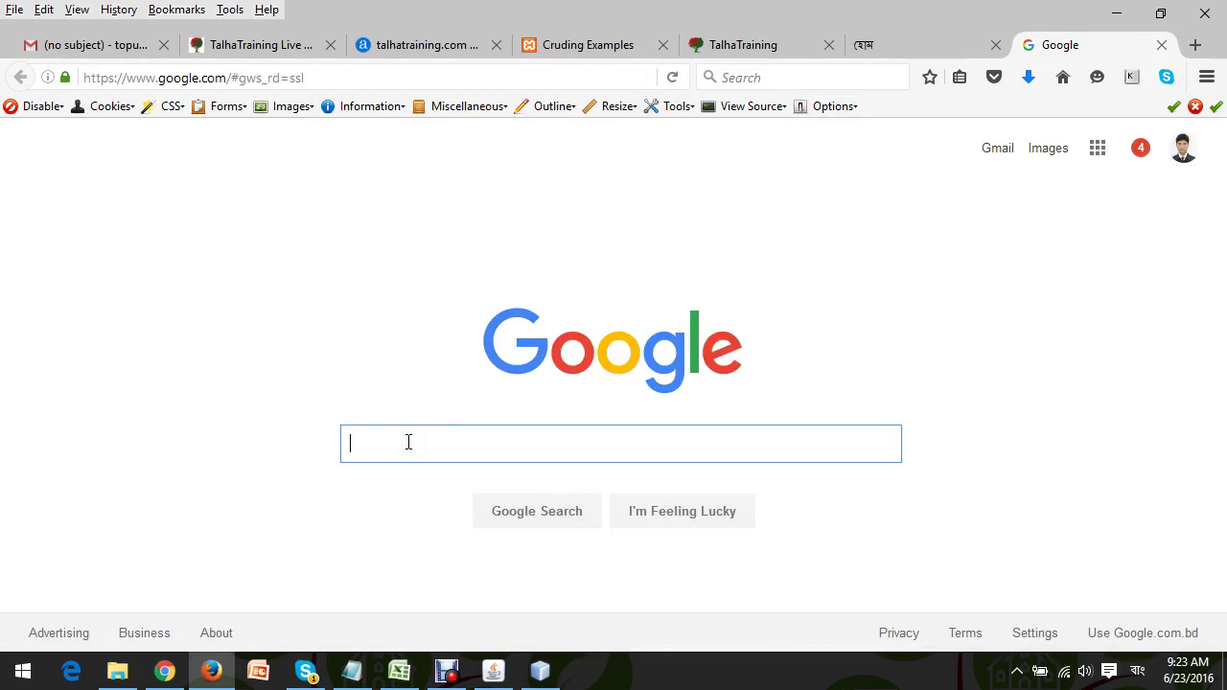
text(f)
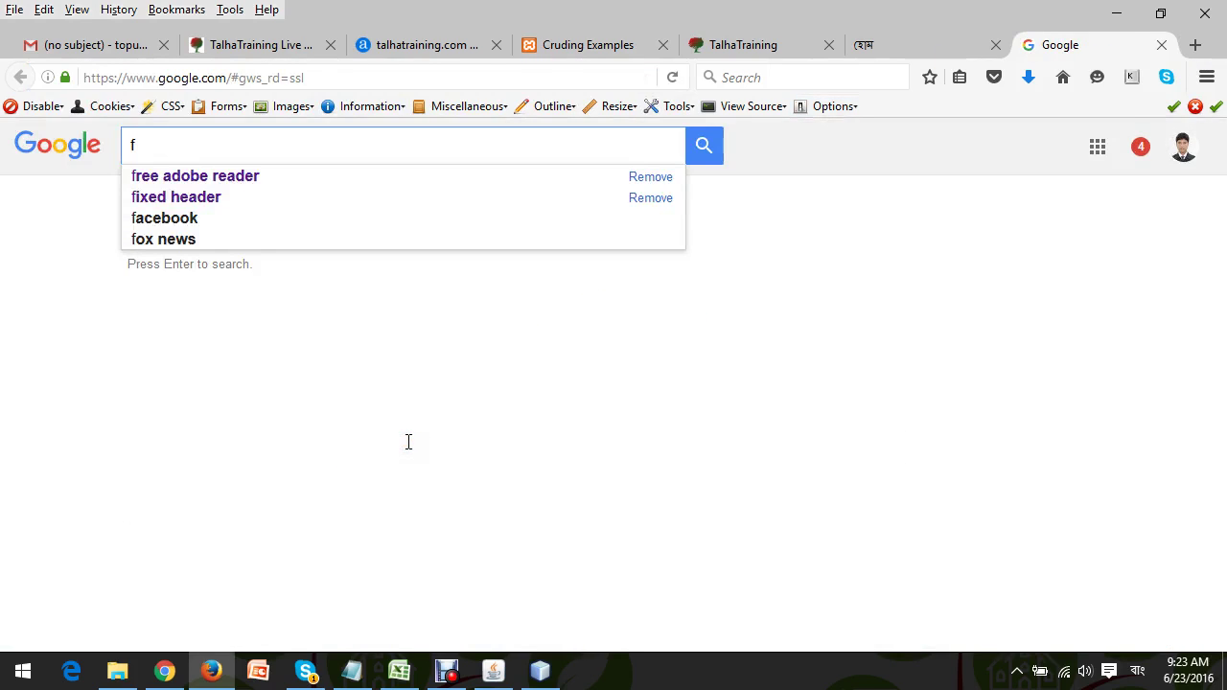
text(av)
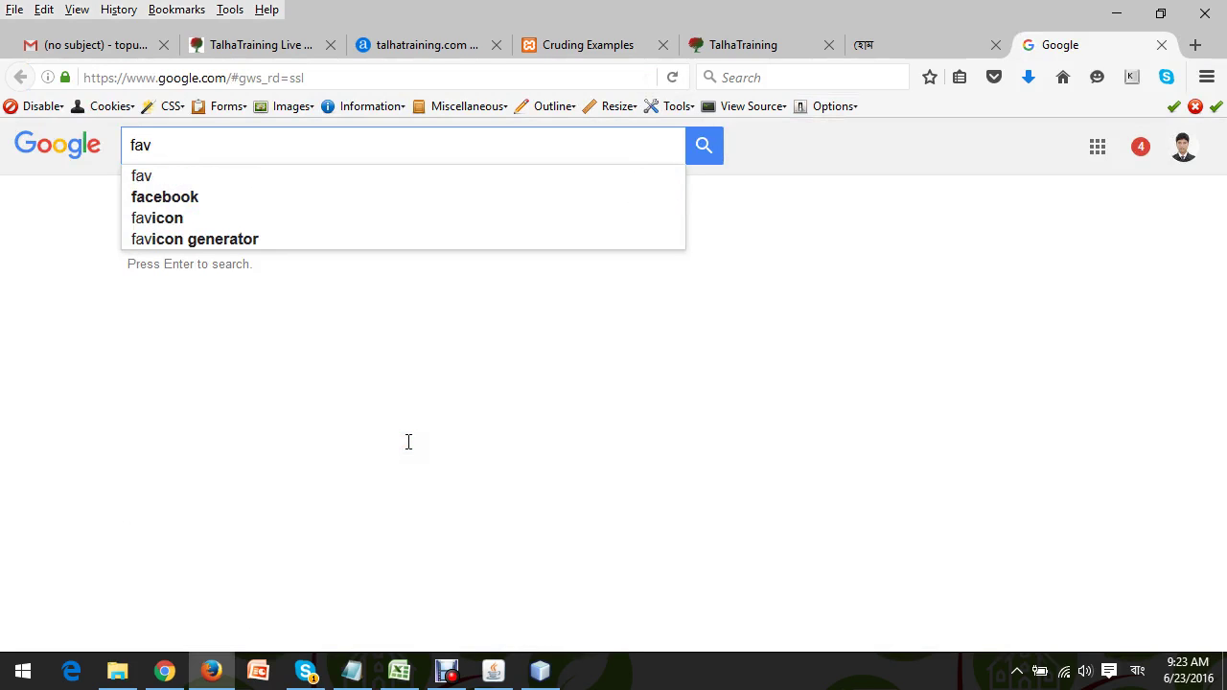
text(icon)
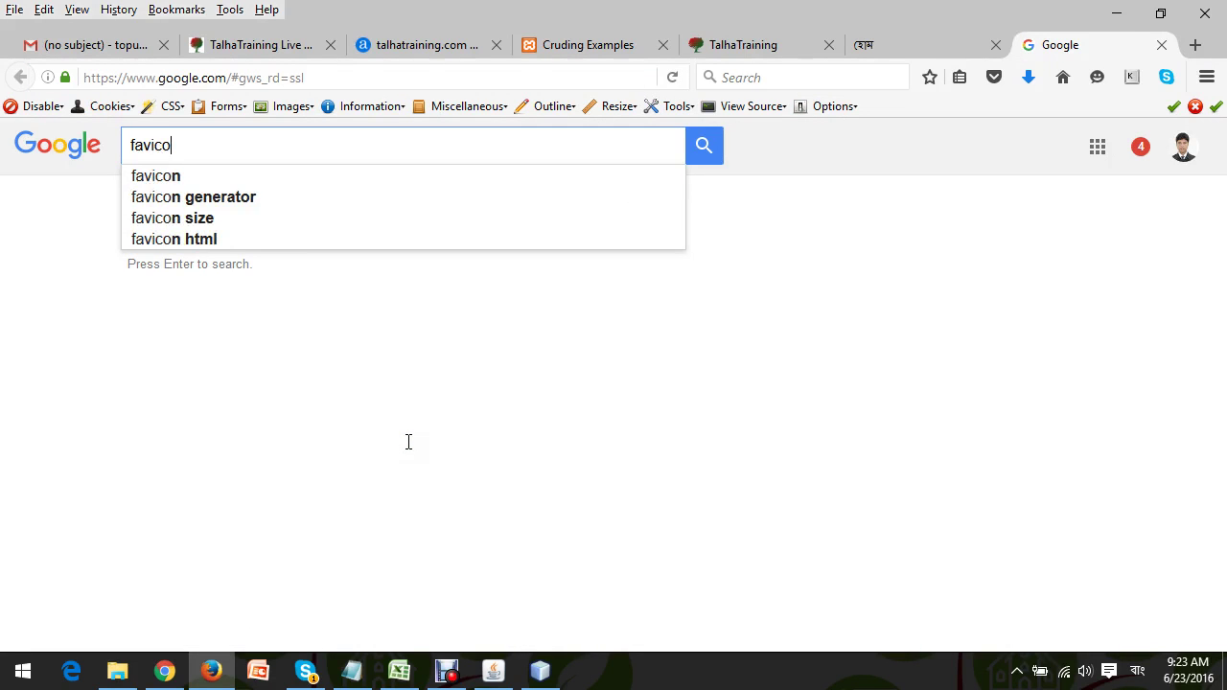
click(187, 197)
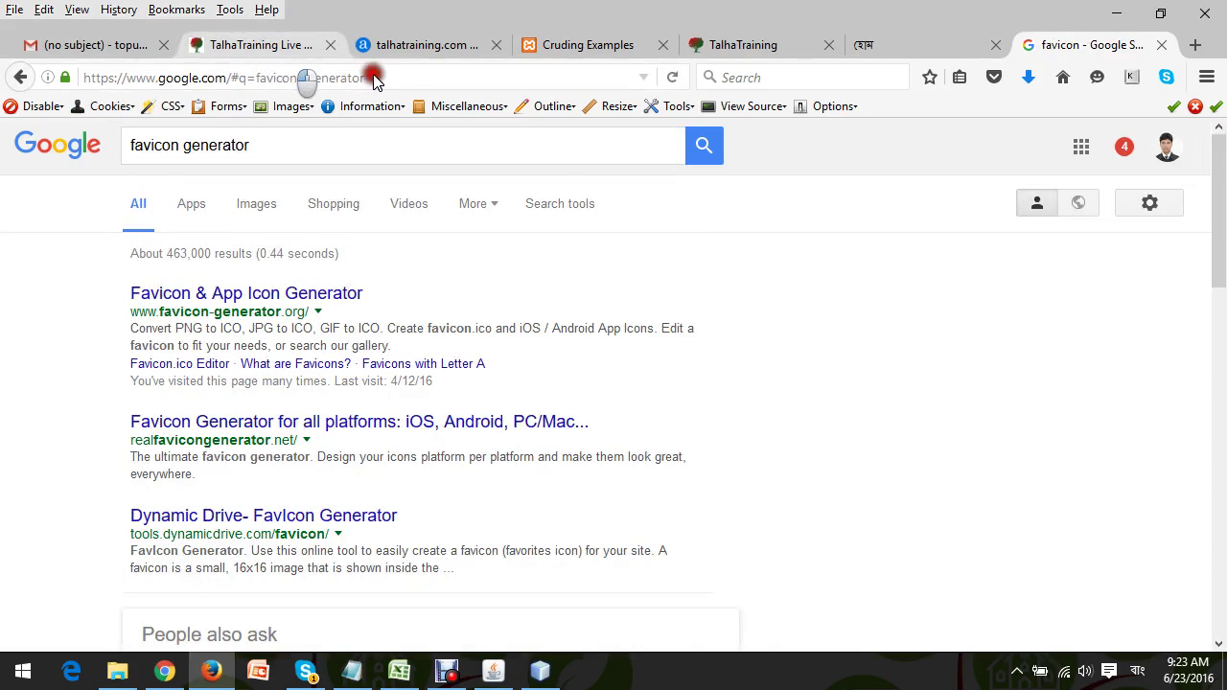
click(788, 319)
key(ctrl+2)
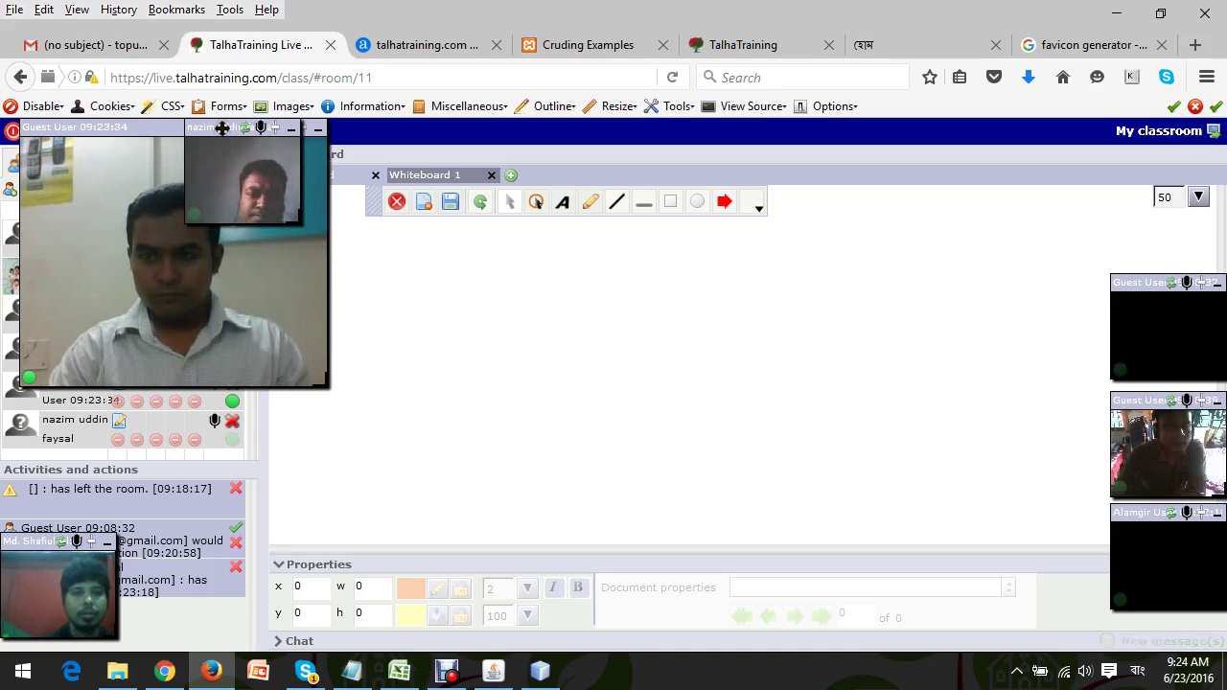
Move a participant's webcam to the right column and the guest webcam to the whiteboard centre.
drag(221, 128, 1149, 171)
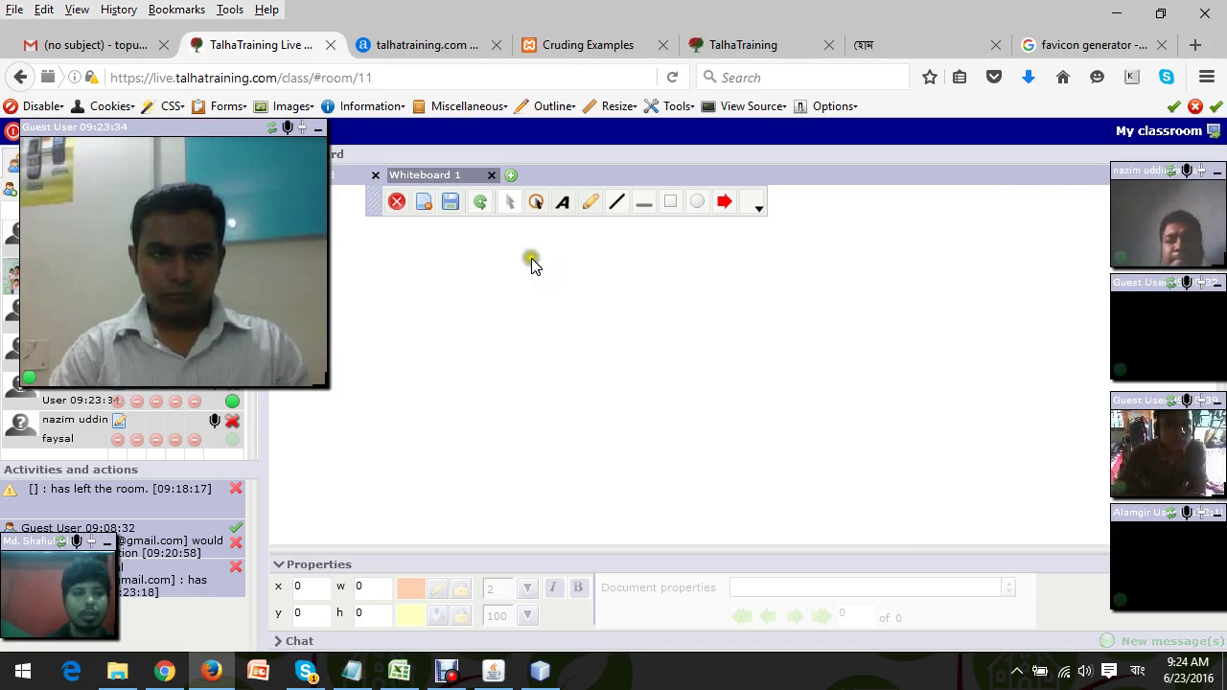
mouse_move(178, 257)
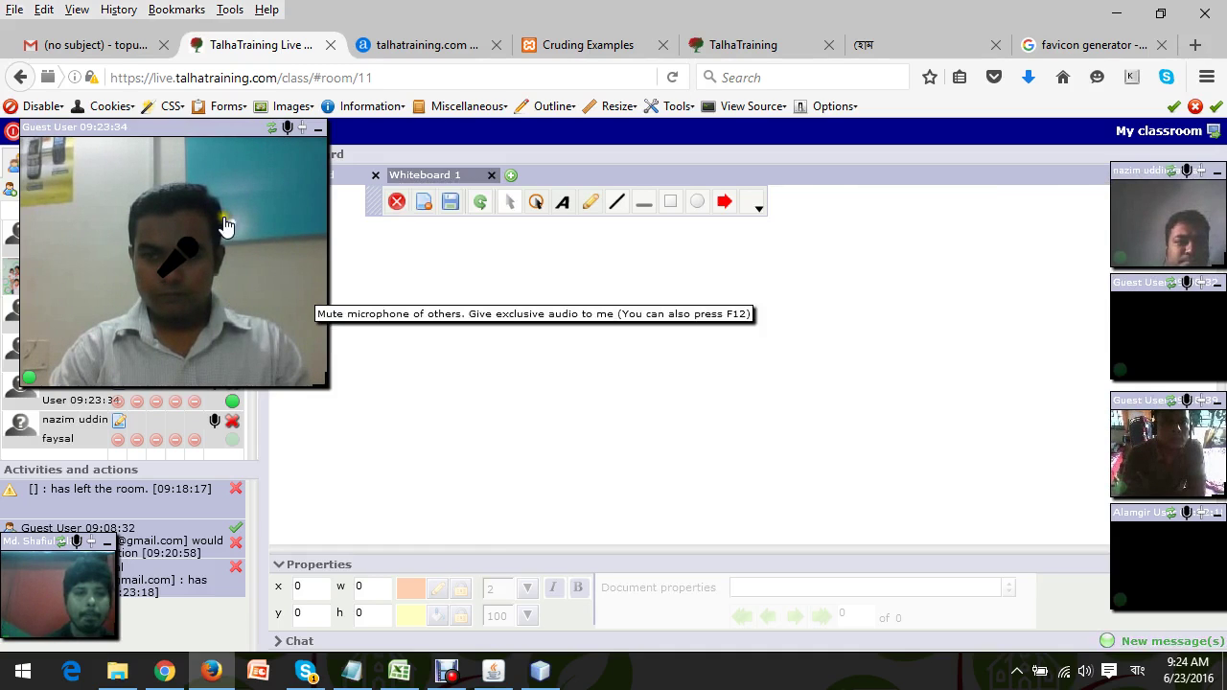
drag(174, 129, 502, 174)
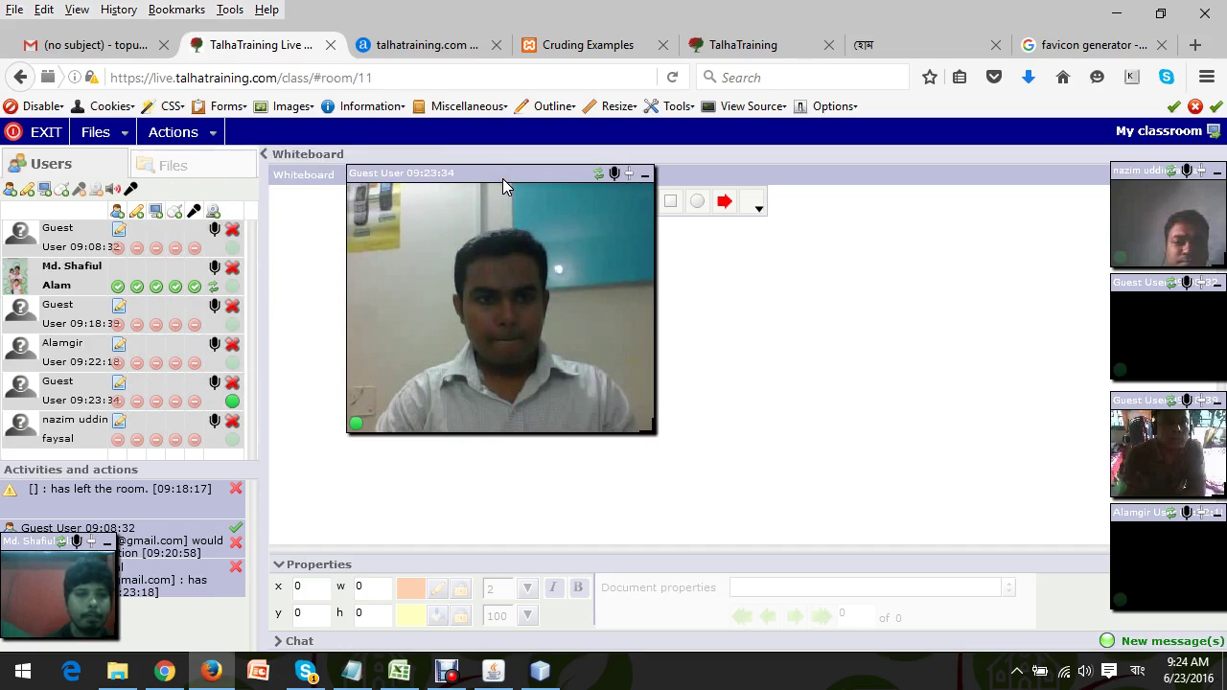
Mute the guest's microphone.
click(211, 390)
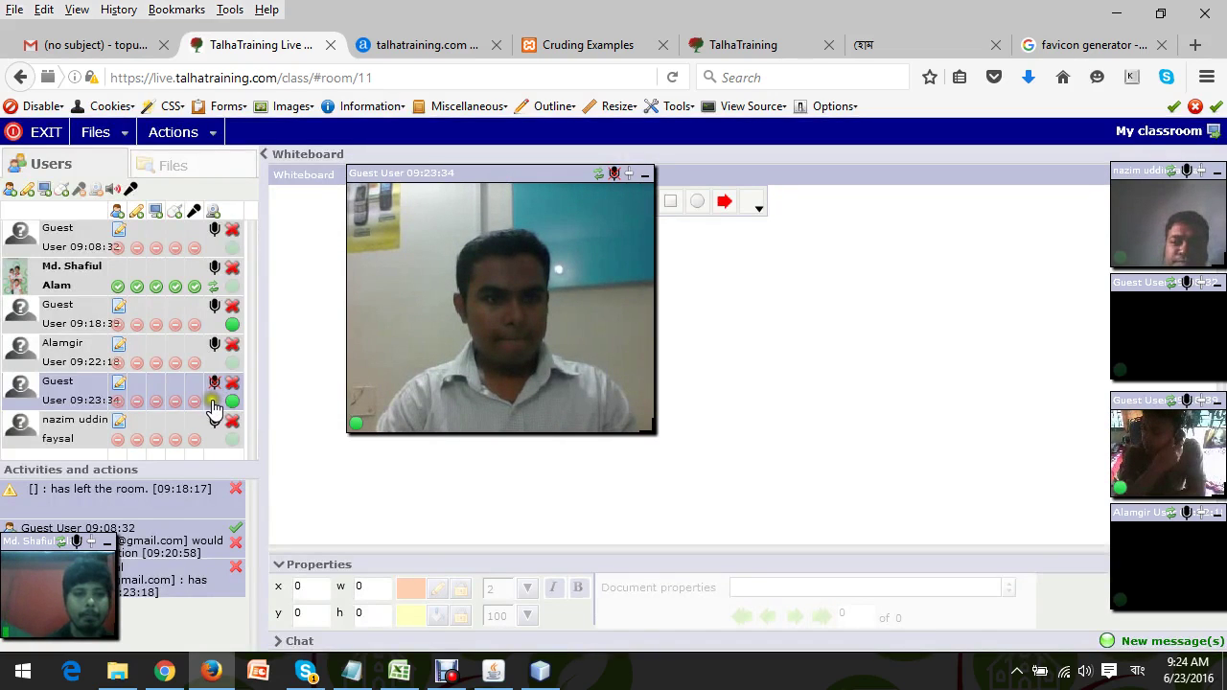
click(215, 387)
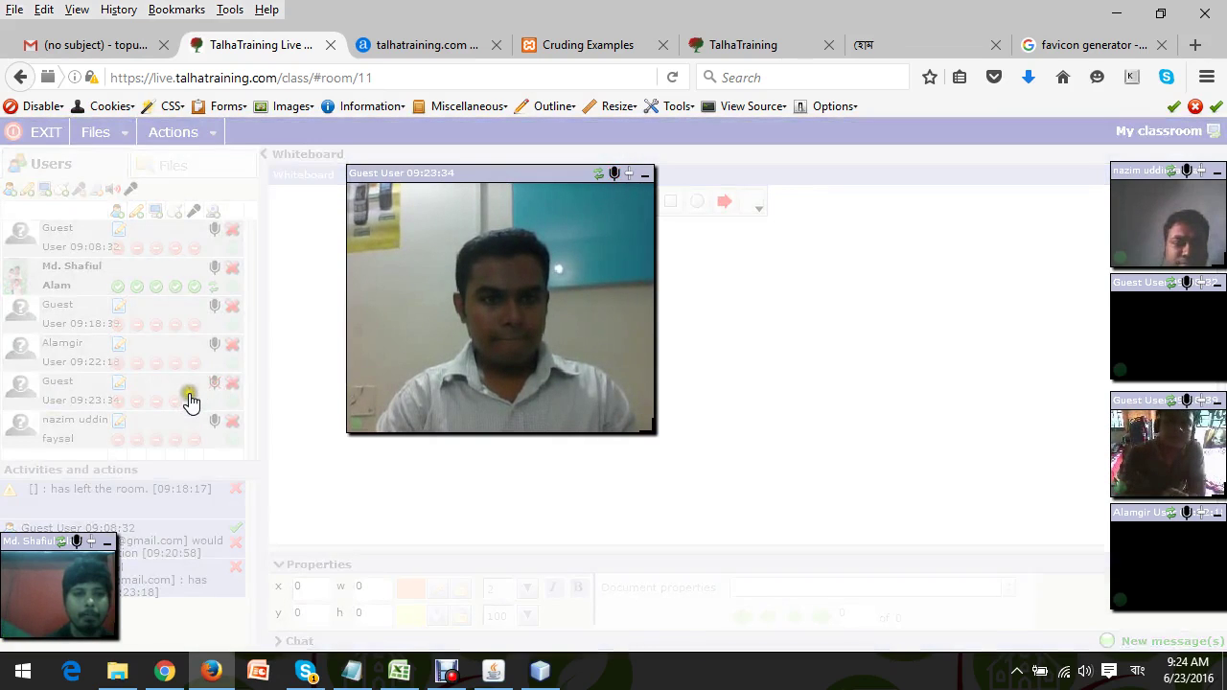
click(214, 387)
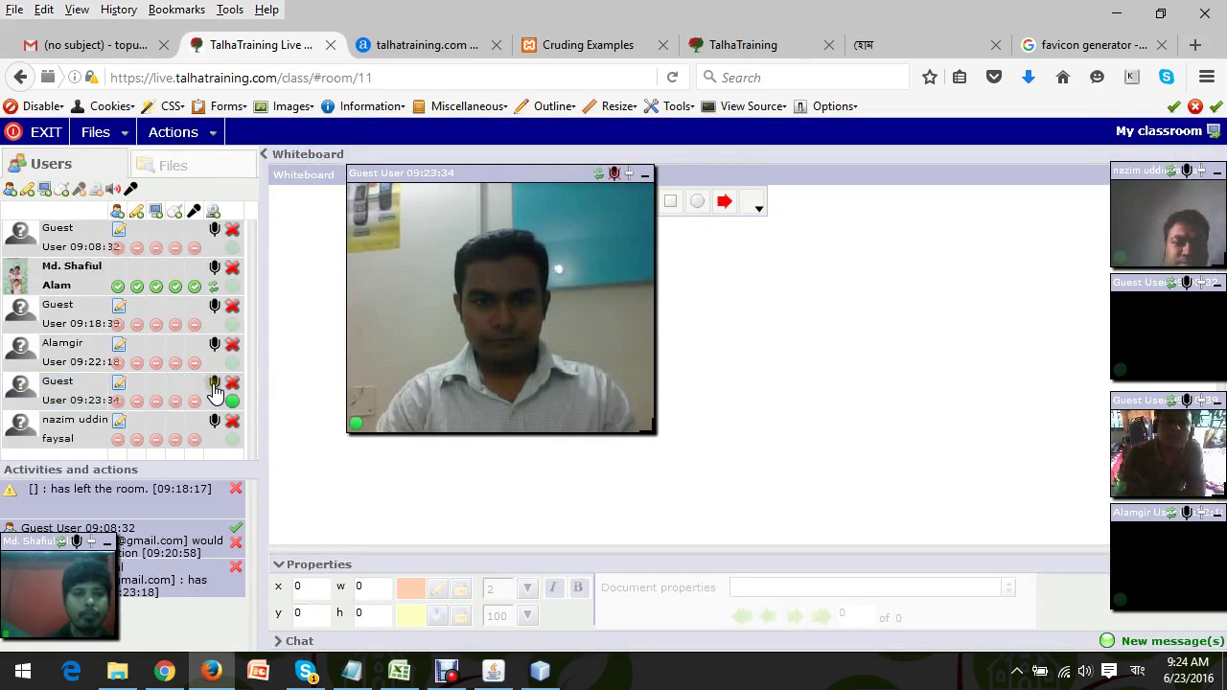
click(214, 387)
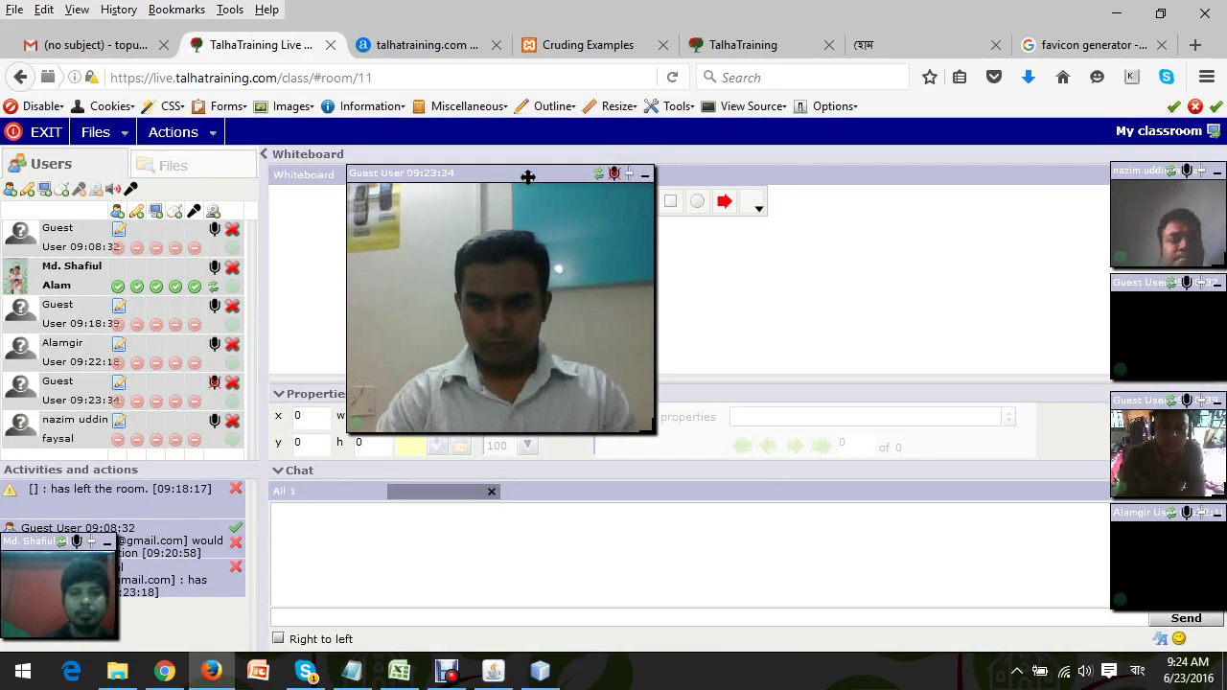
drag(527, 176, 527, 178)
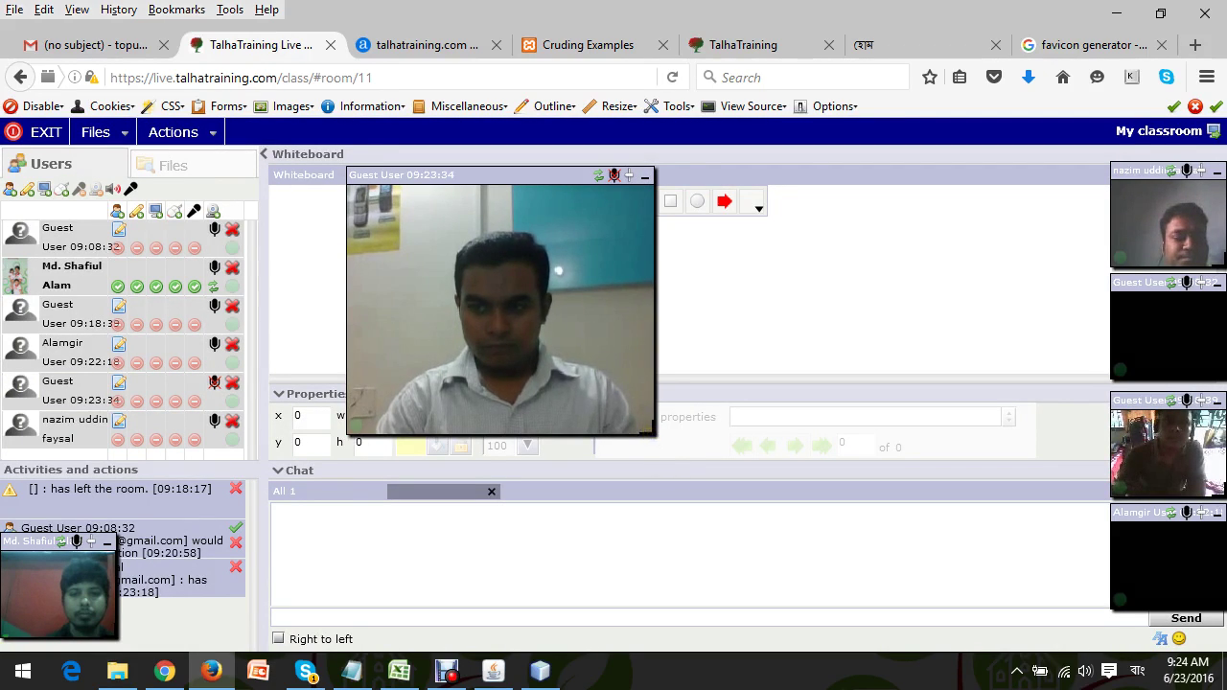
Shrink the guest webcam, place it at the top right, and collapse the chat panel.
drag(651, 432, 438, 309)
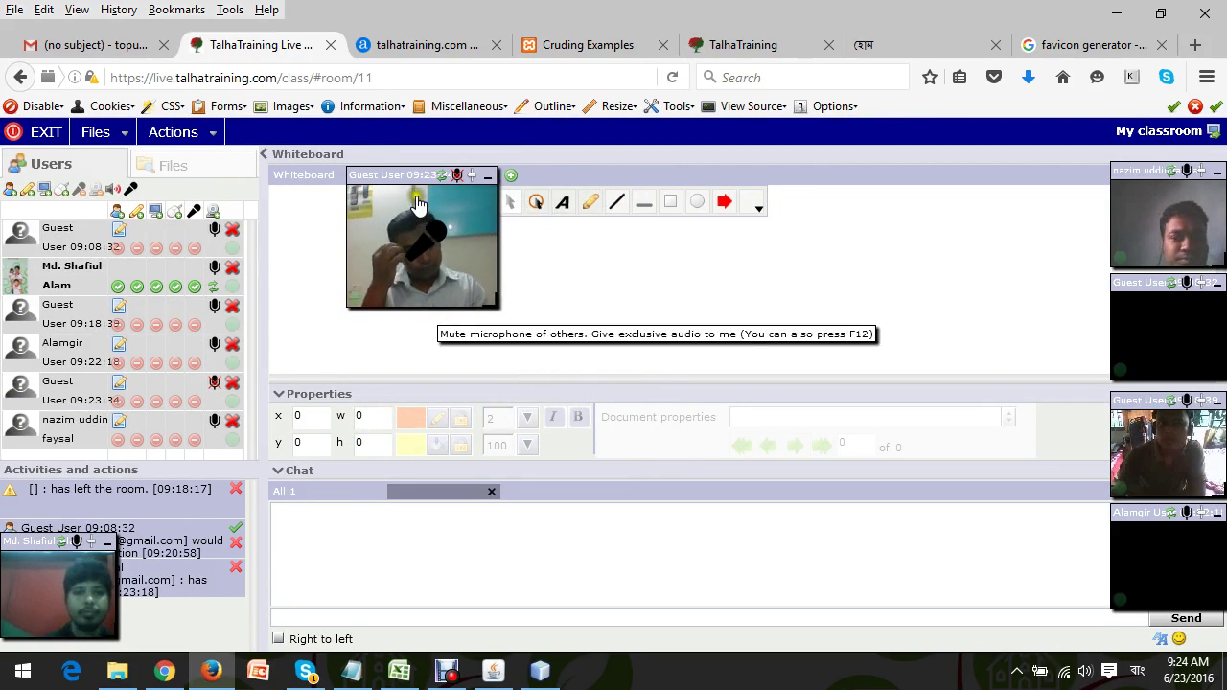
drag(410, 174, 1016, 166)
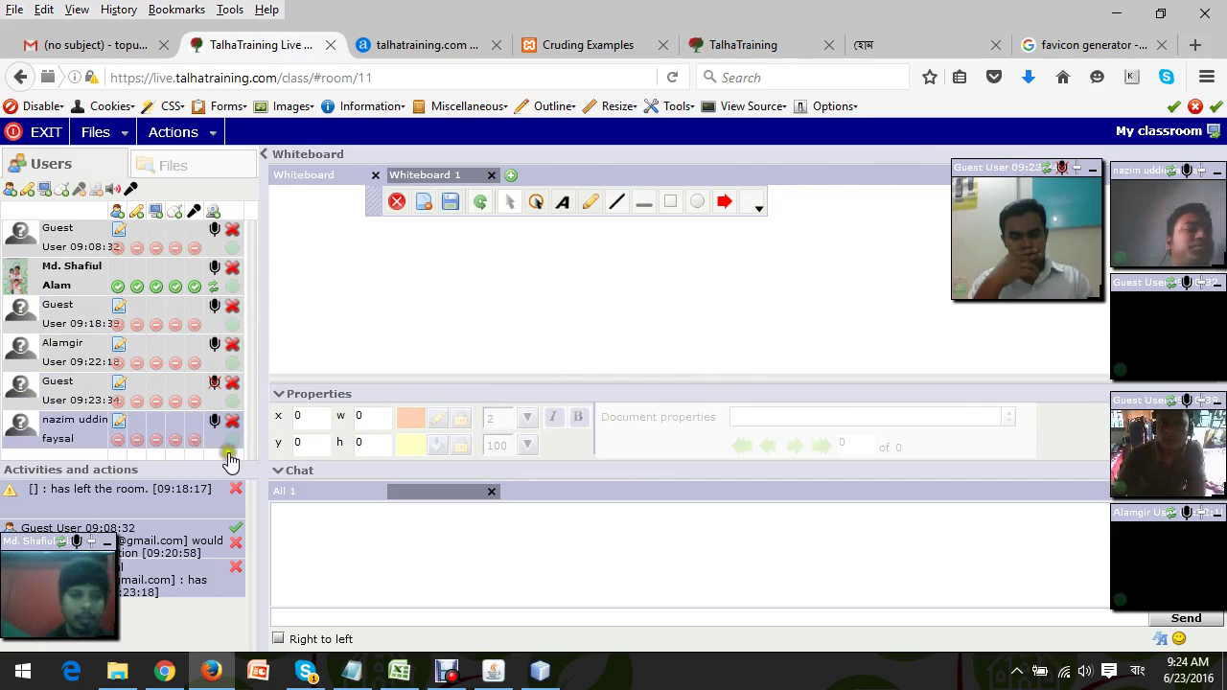
click(278, 472)
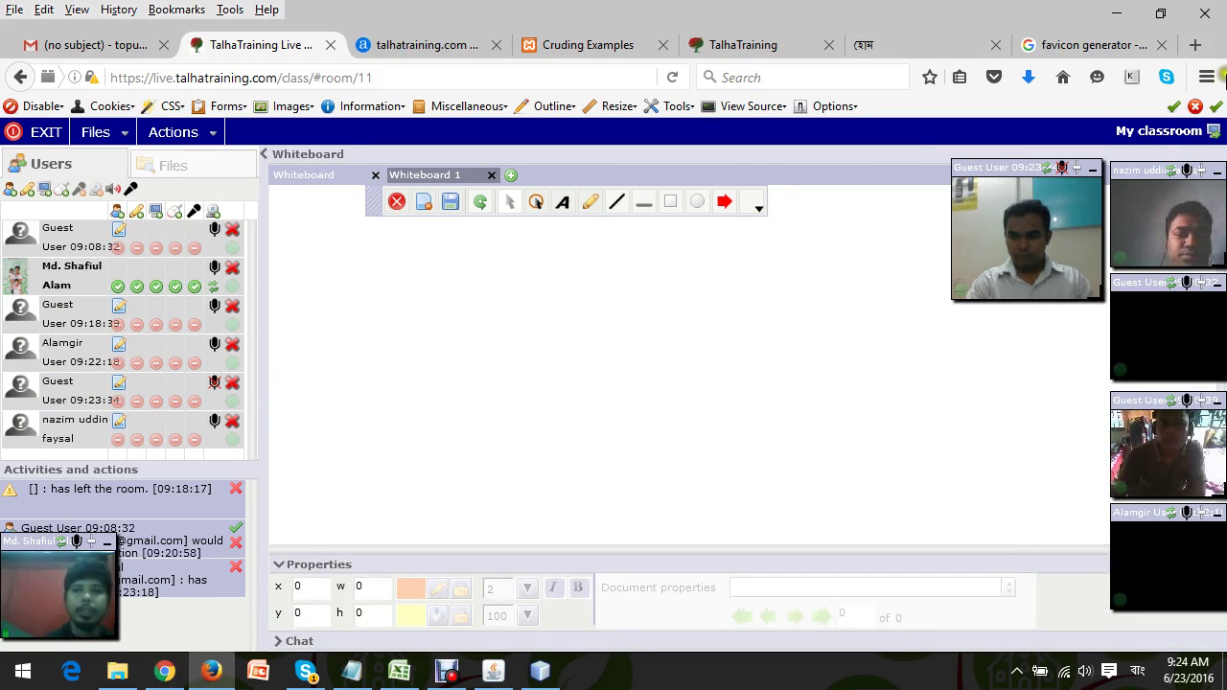
From the 'favicon generator' results, open the Favicon & App Icon Generator at favicon-generator.org.
click(1078, 48)
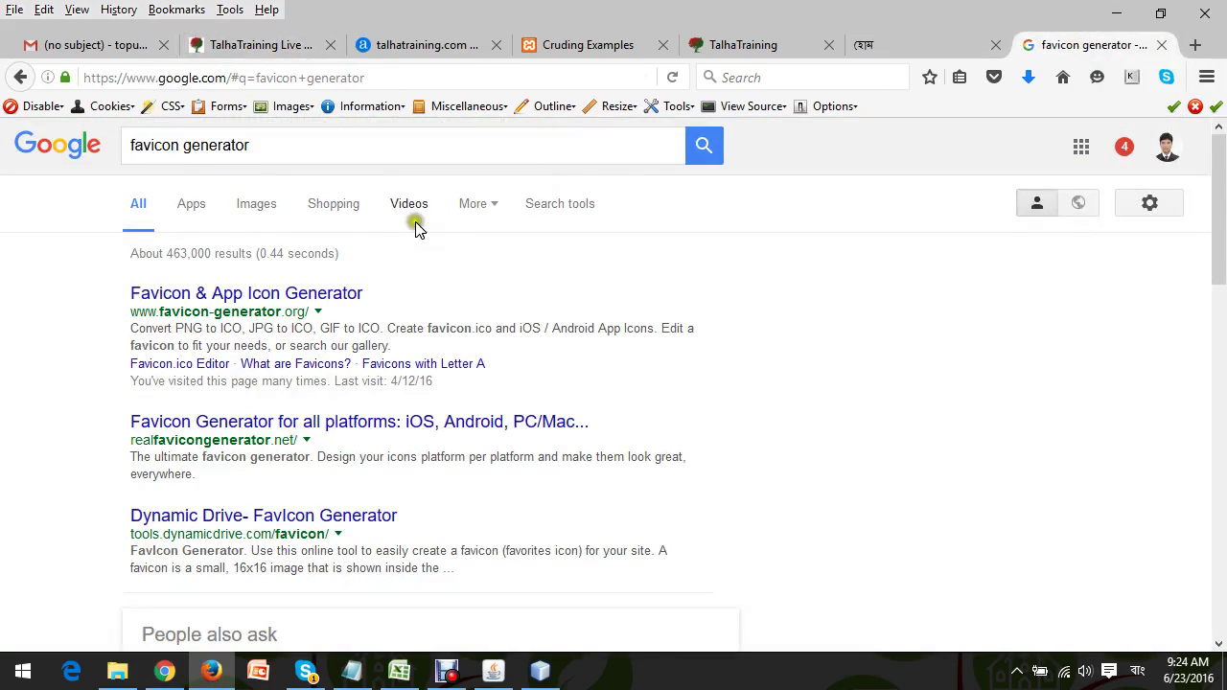
click(239, 301)
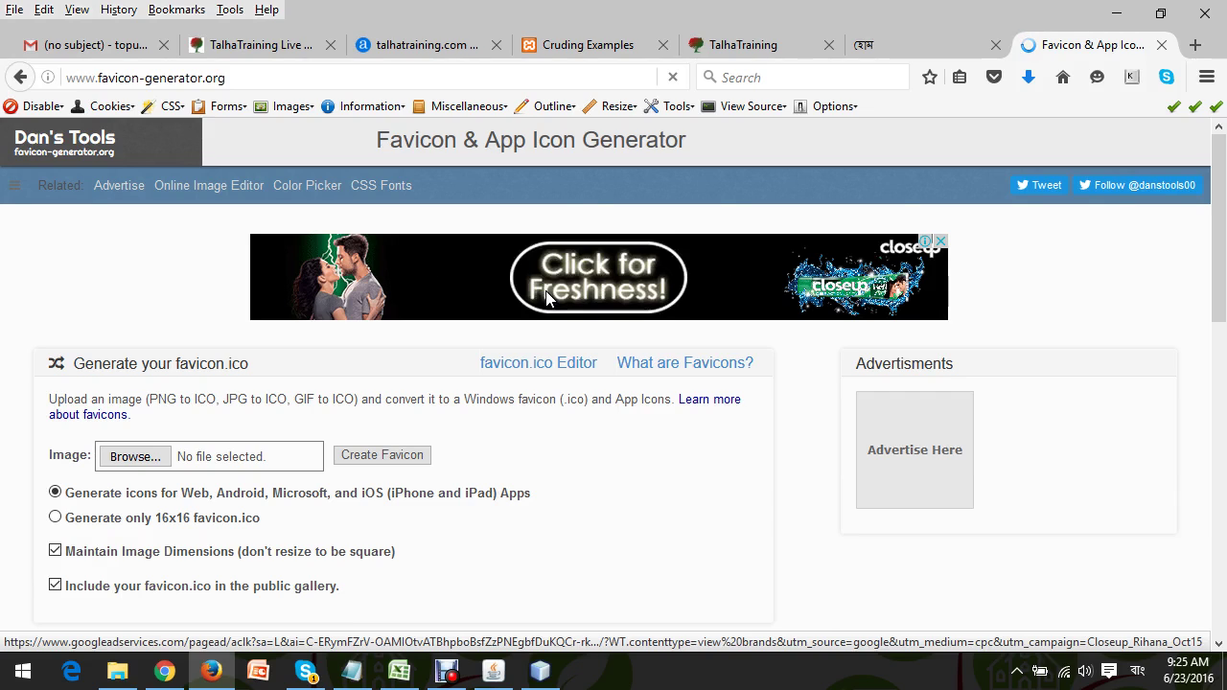
Select 'Generate only 16x16 favicon.ico' on the generator page and open a new tab.
drag(1221, 255, 1222, 328)
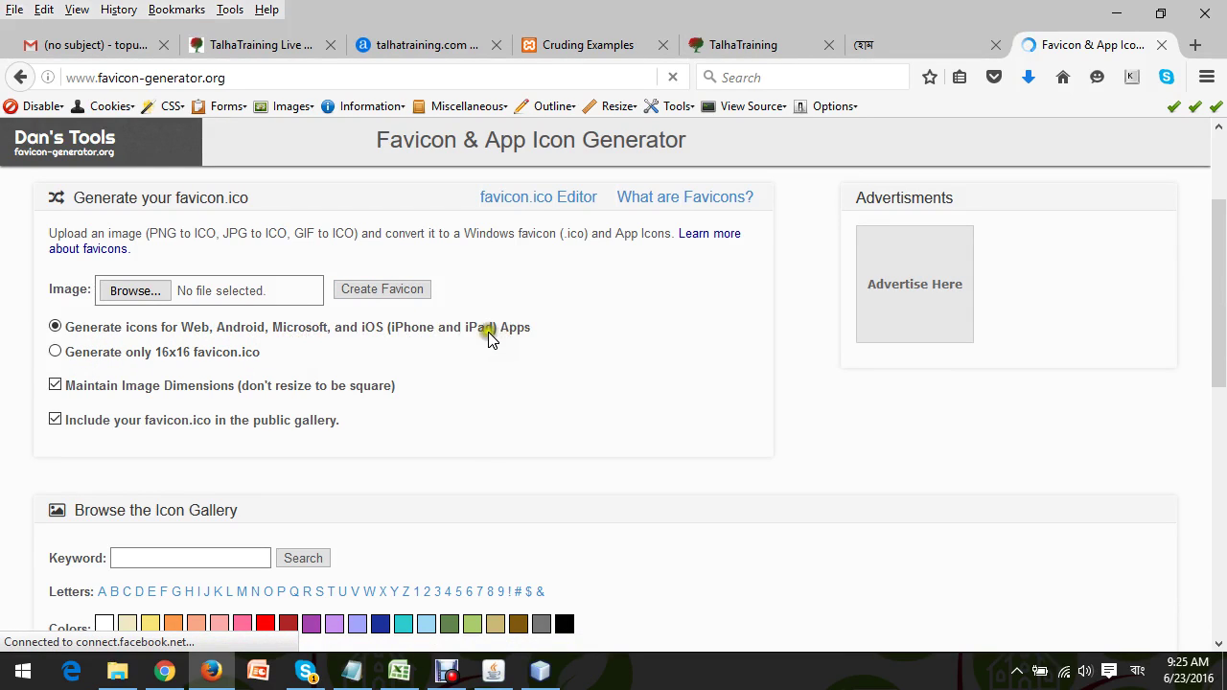
click(55, 355)
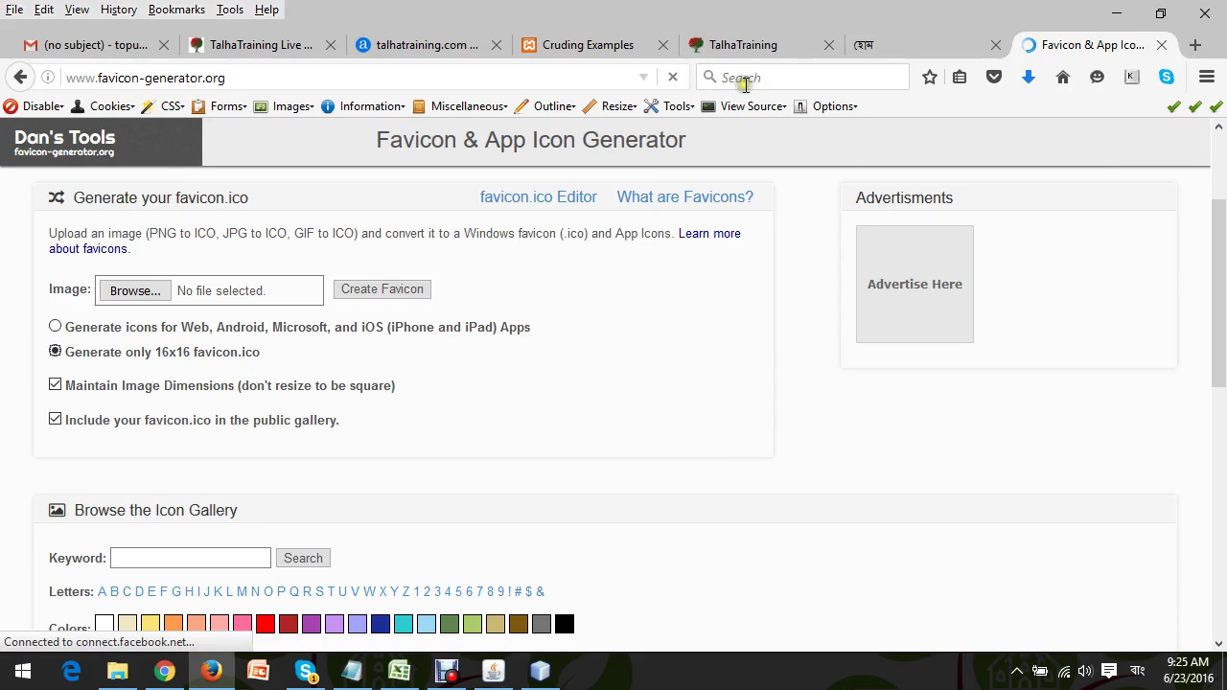
click(1198, 45)
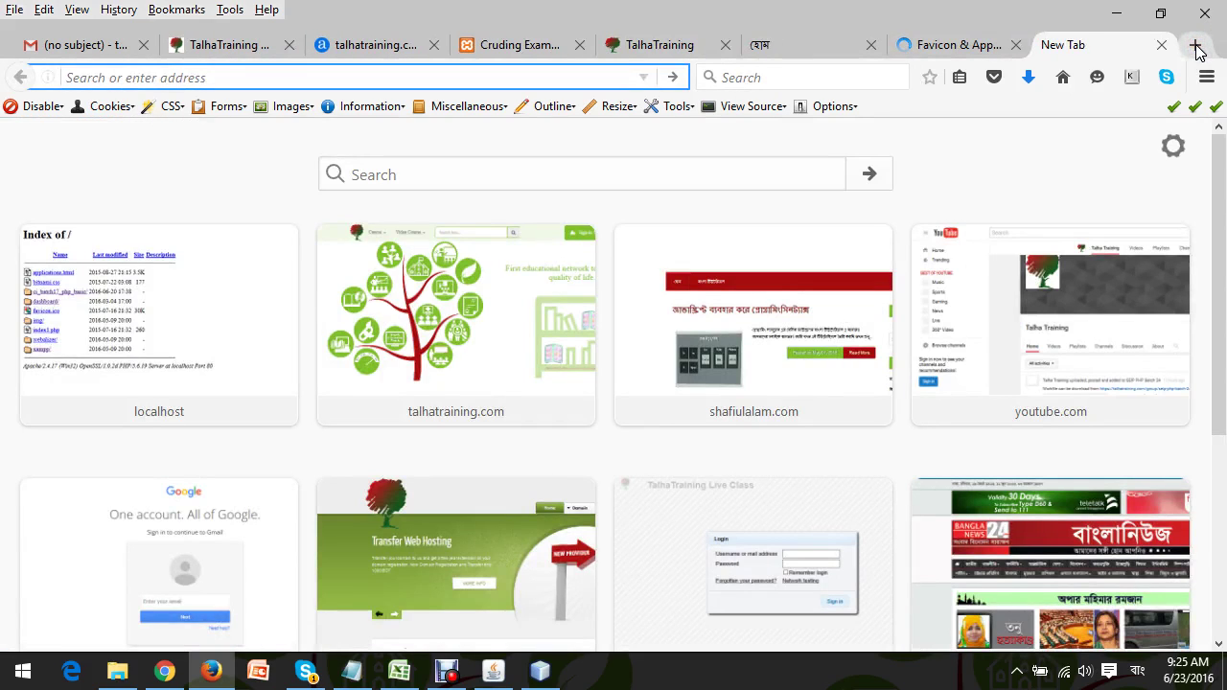
Search Google for 'talhatraining' and switch to its Images results.
text(google.com/)
key(Return)
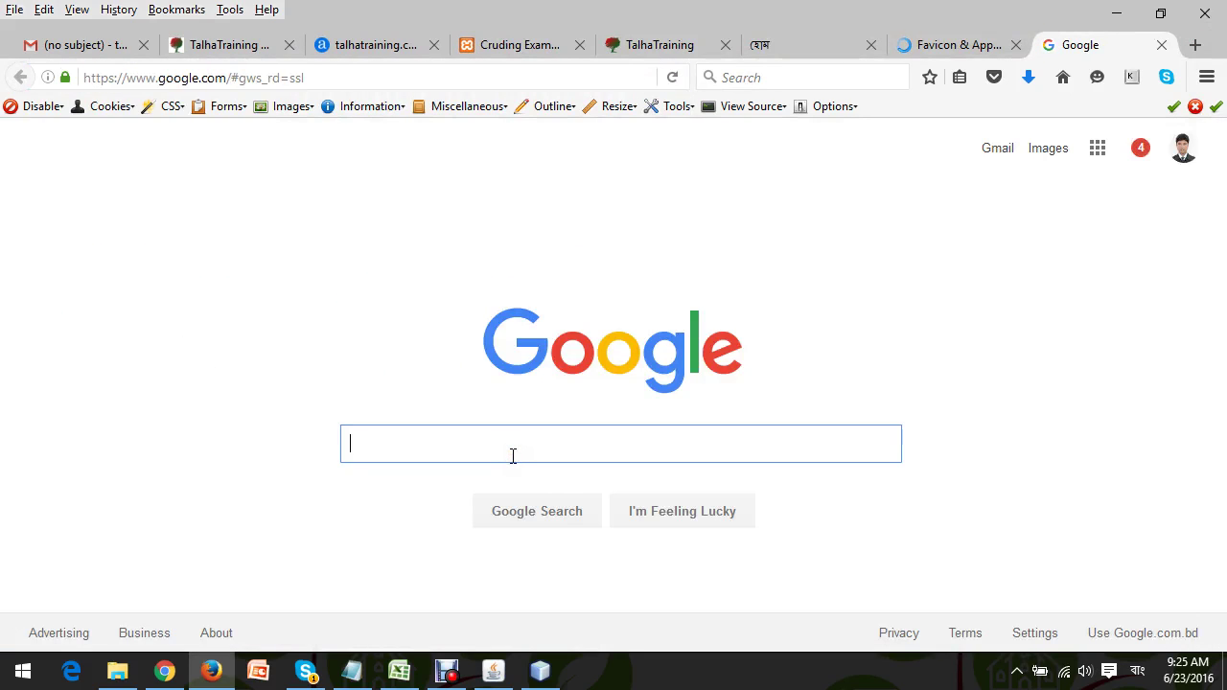
text(t)
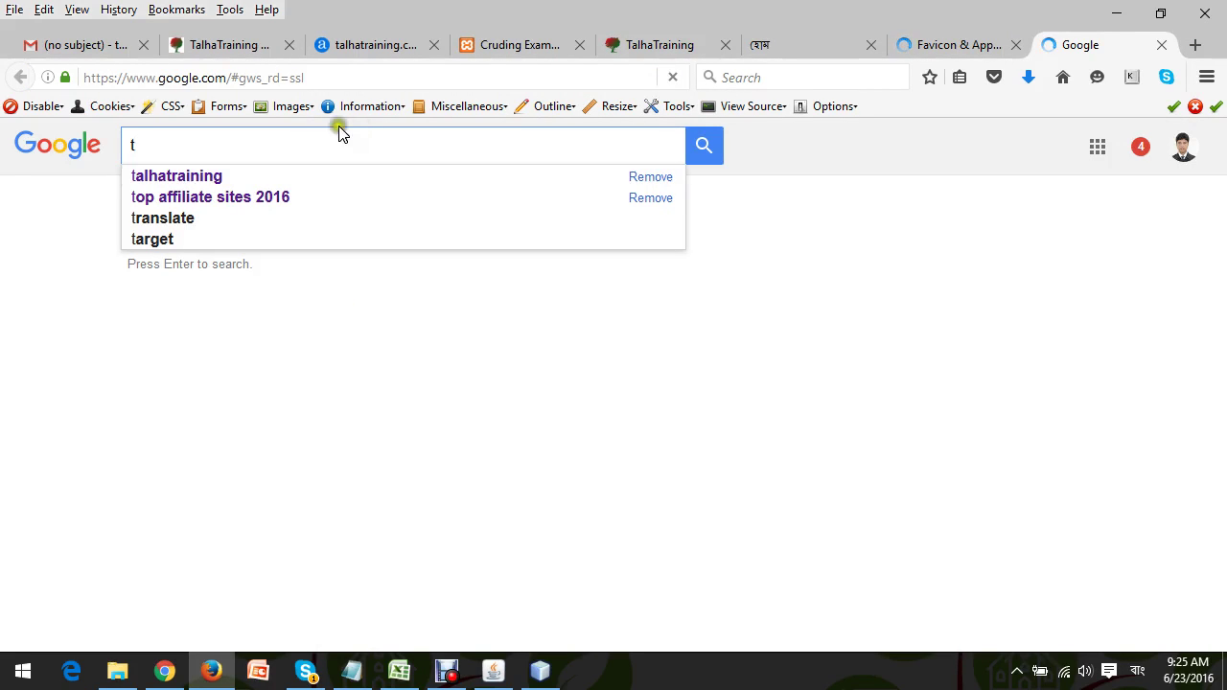
click(213, 177)
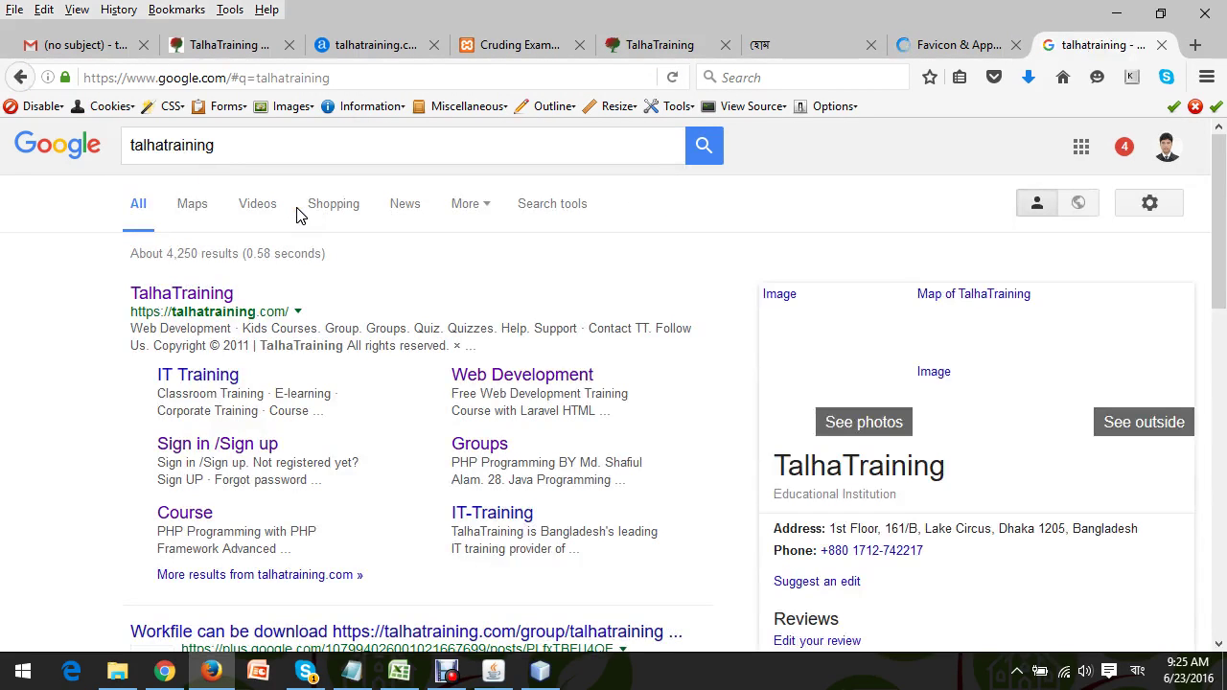
click(482, 205)
click(478, 250)
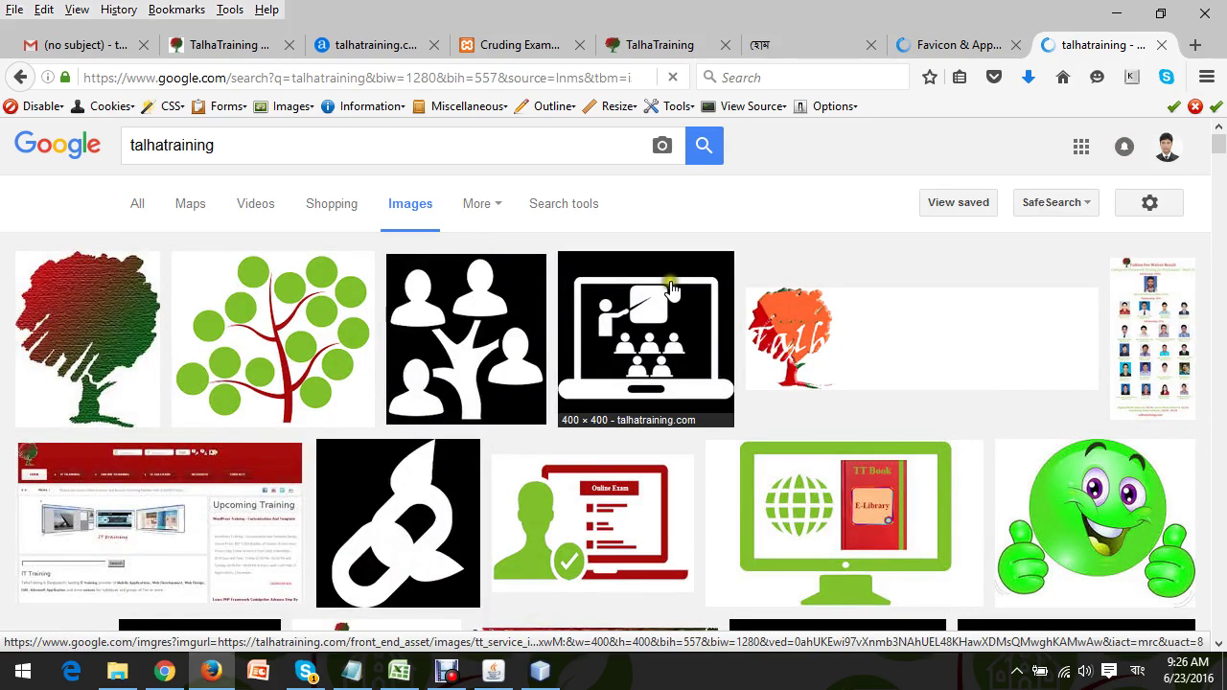
Save the red-and-green tree image to the Desktop as 'logo', then return to the classroom tab.
right_click(57, 326)
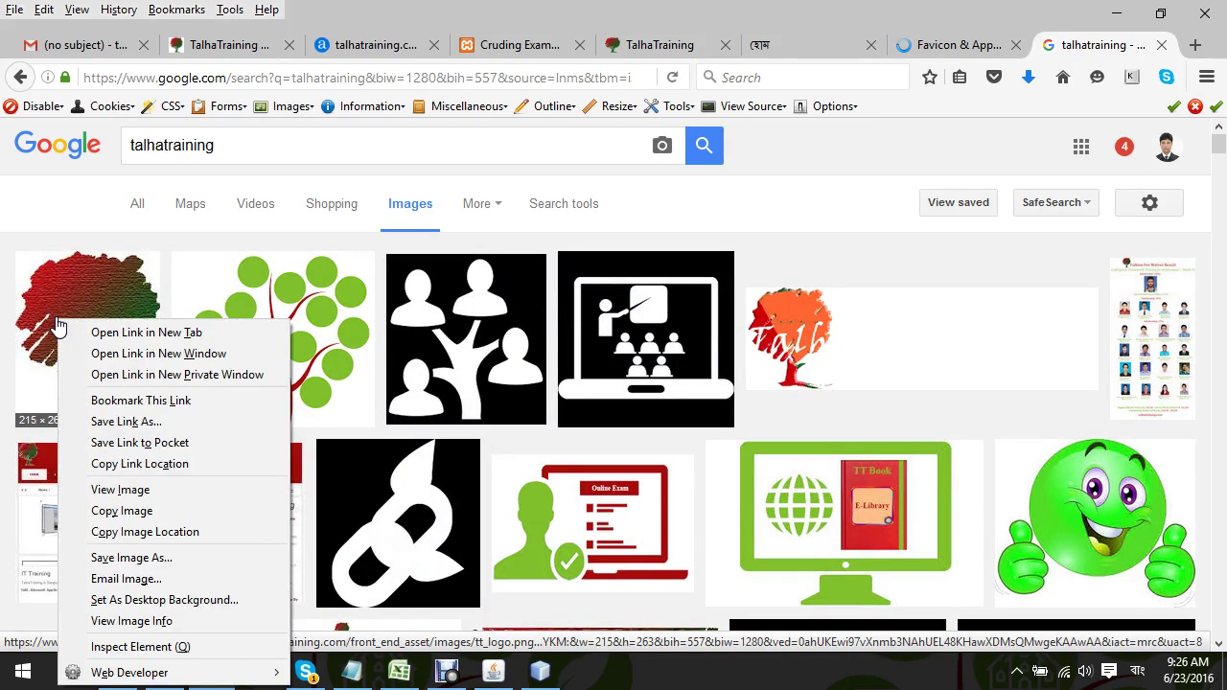
click(132, 558)
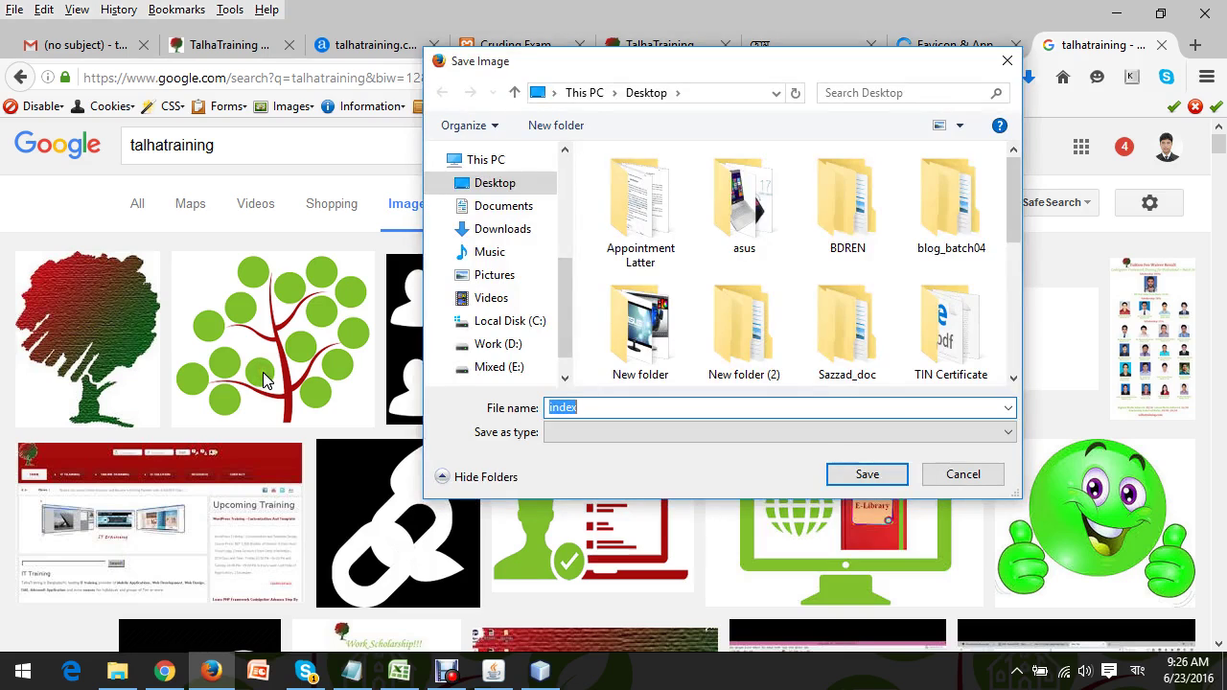
drag(1015, 216, 1014, 369)
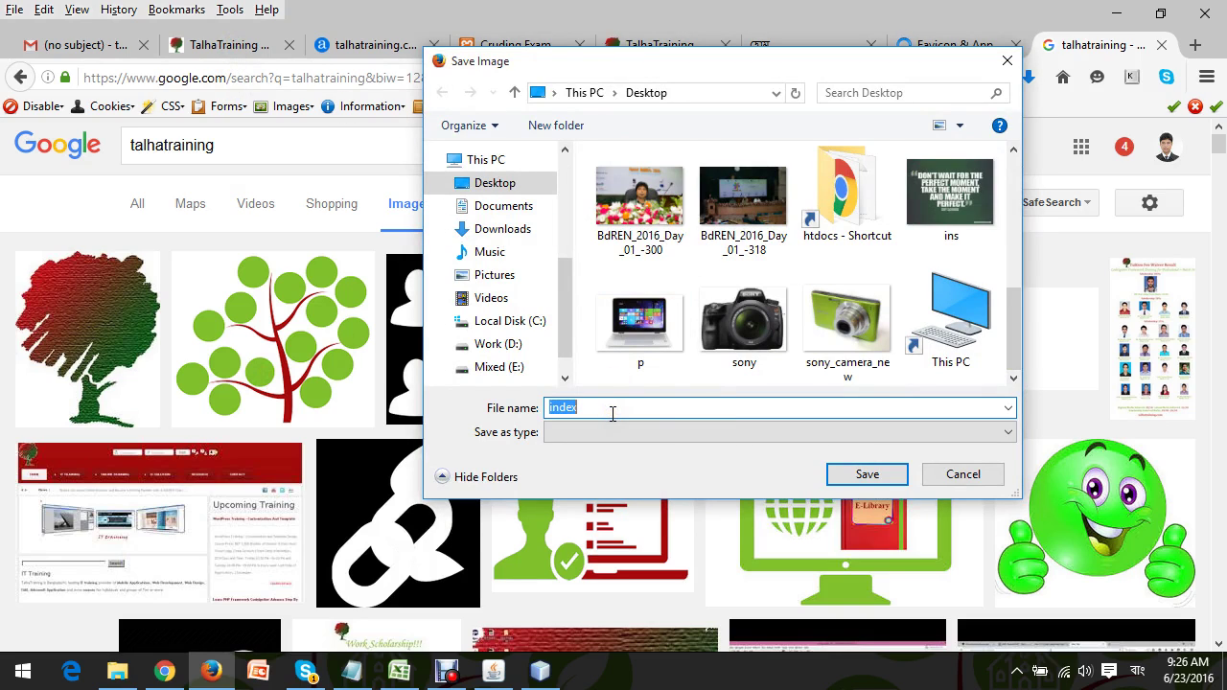
text(logo)
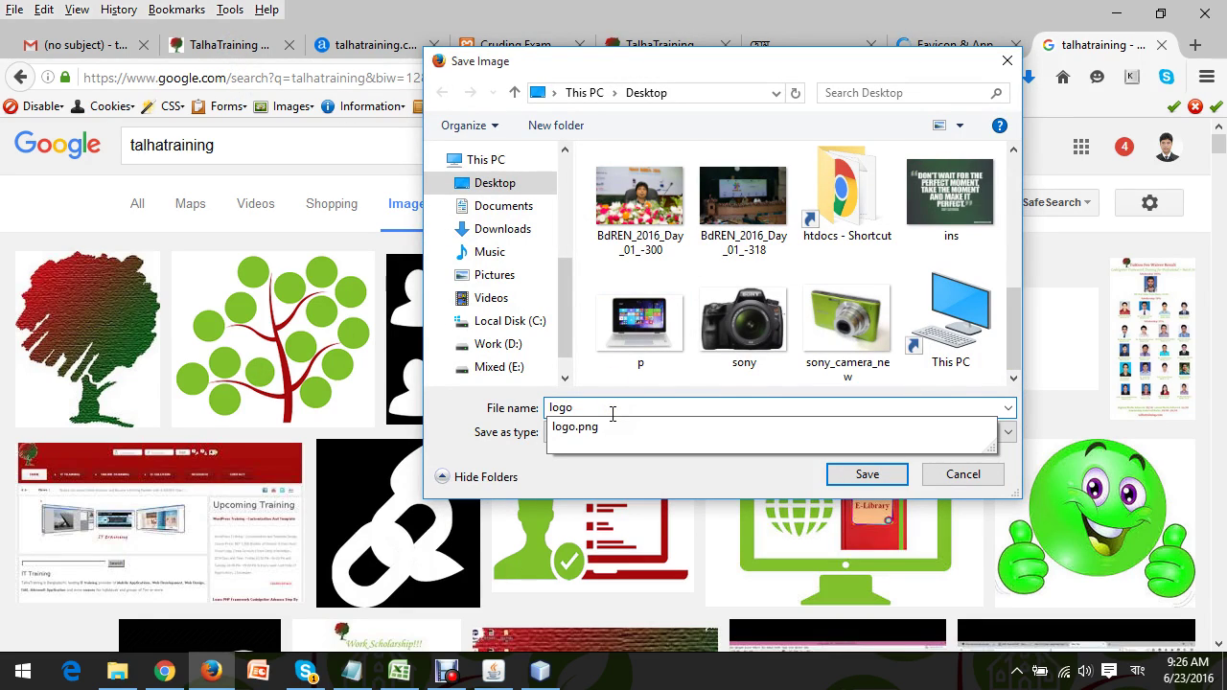
key(Return)
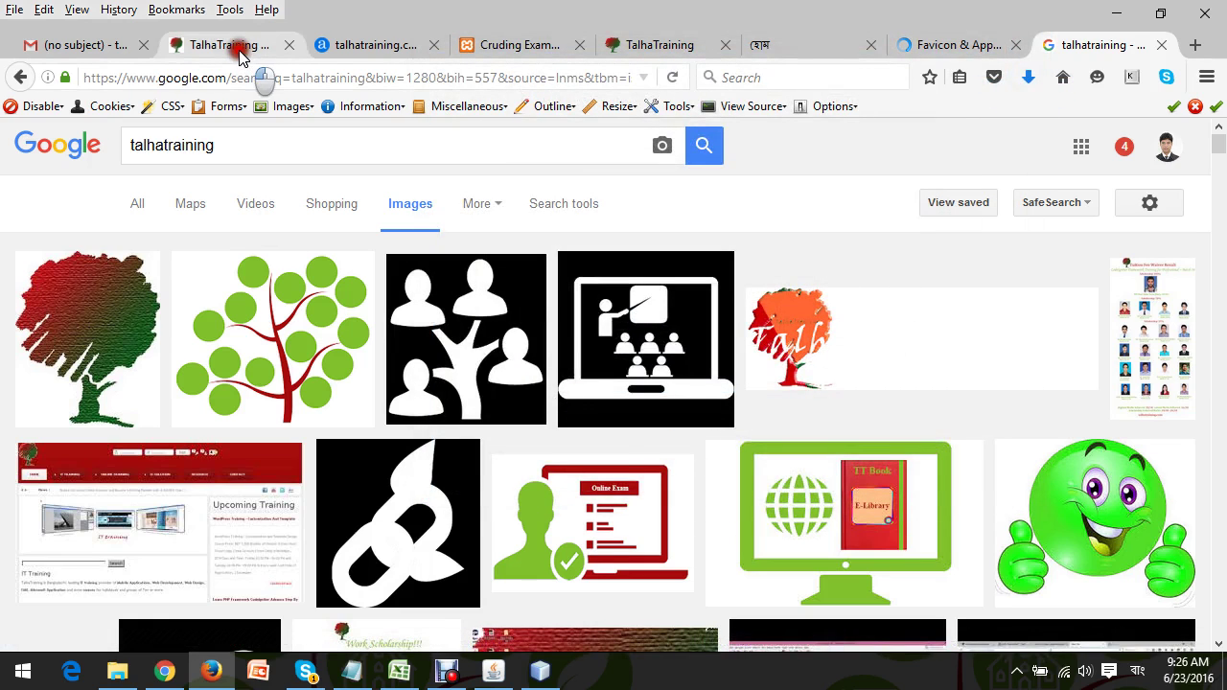
click(239, 53)
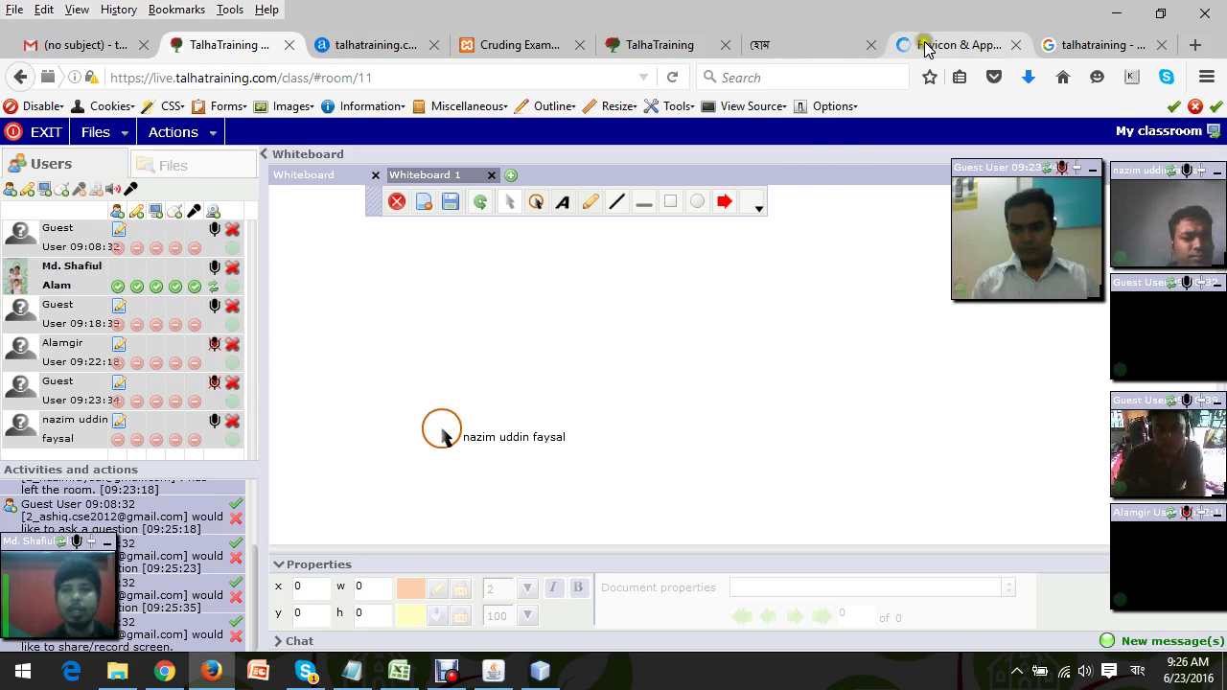
Choose logo.jpg as the upload image in the favicon generator.
click(981, 49)
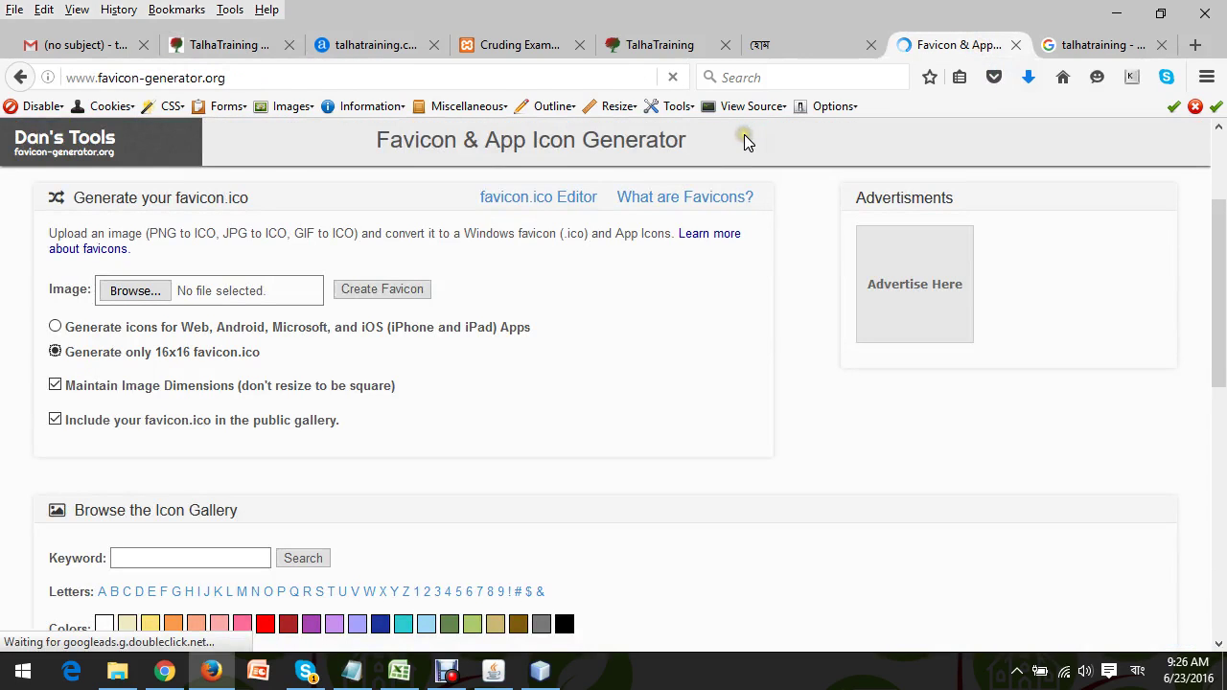
click(134, 291)
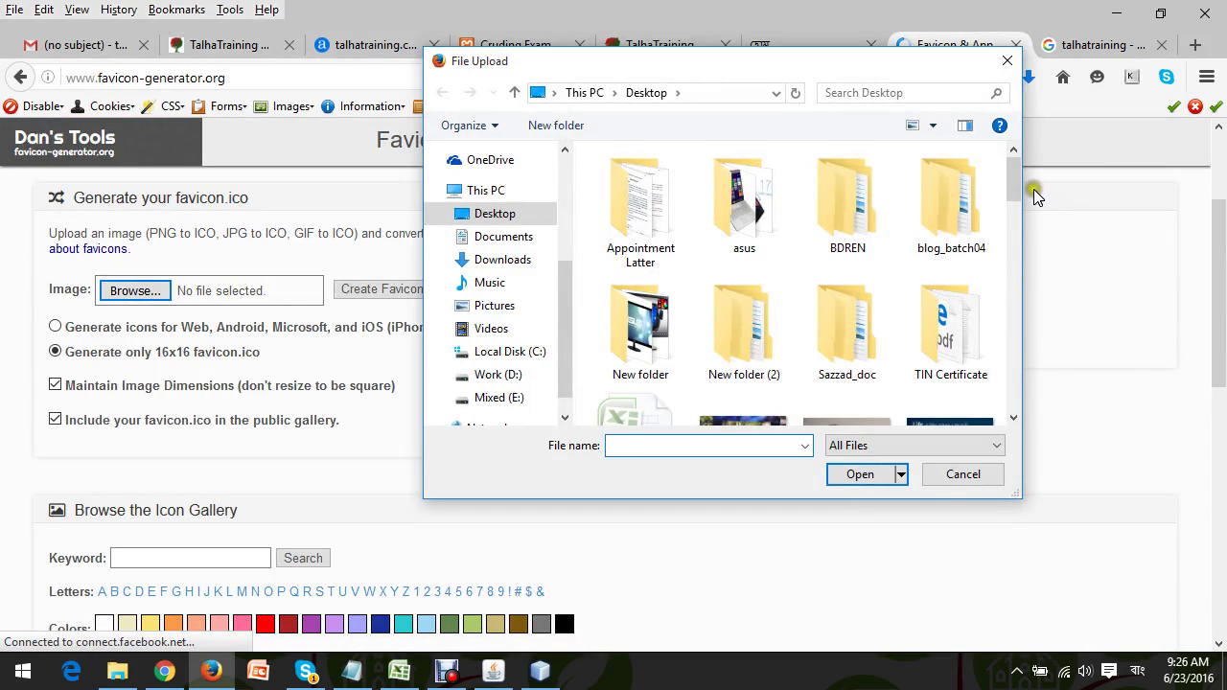
drag(1011, 182, 1012, 324)
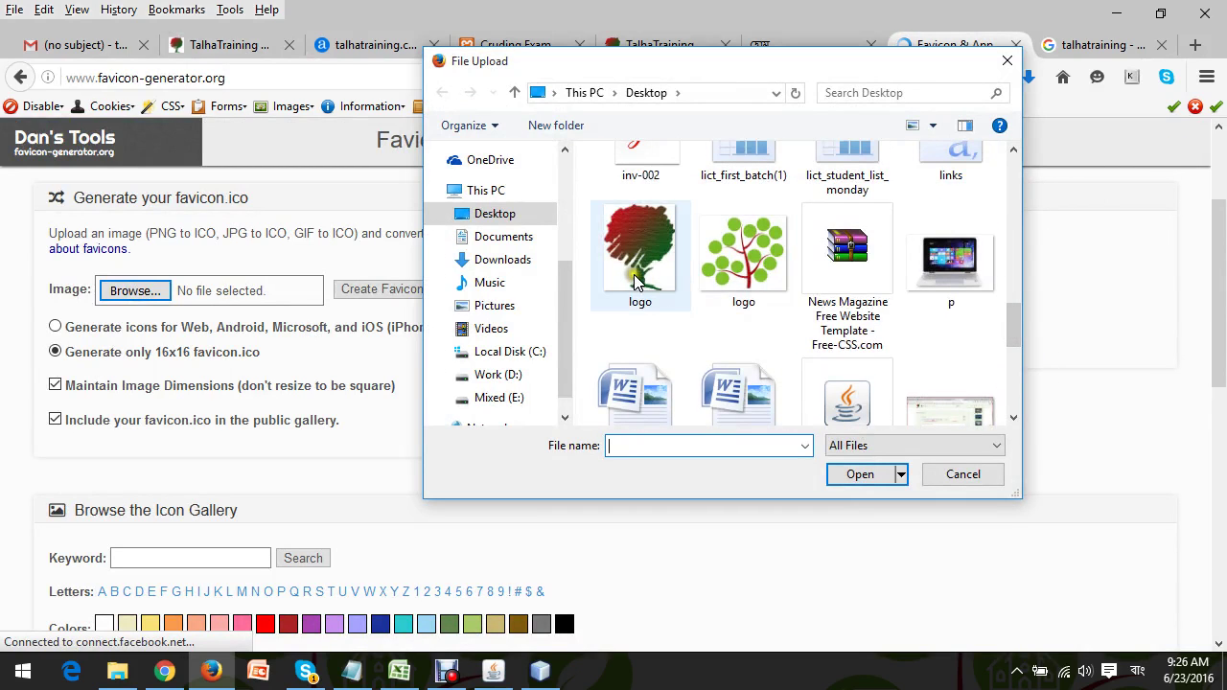
double_click(632, 278)
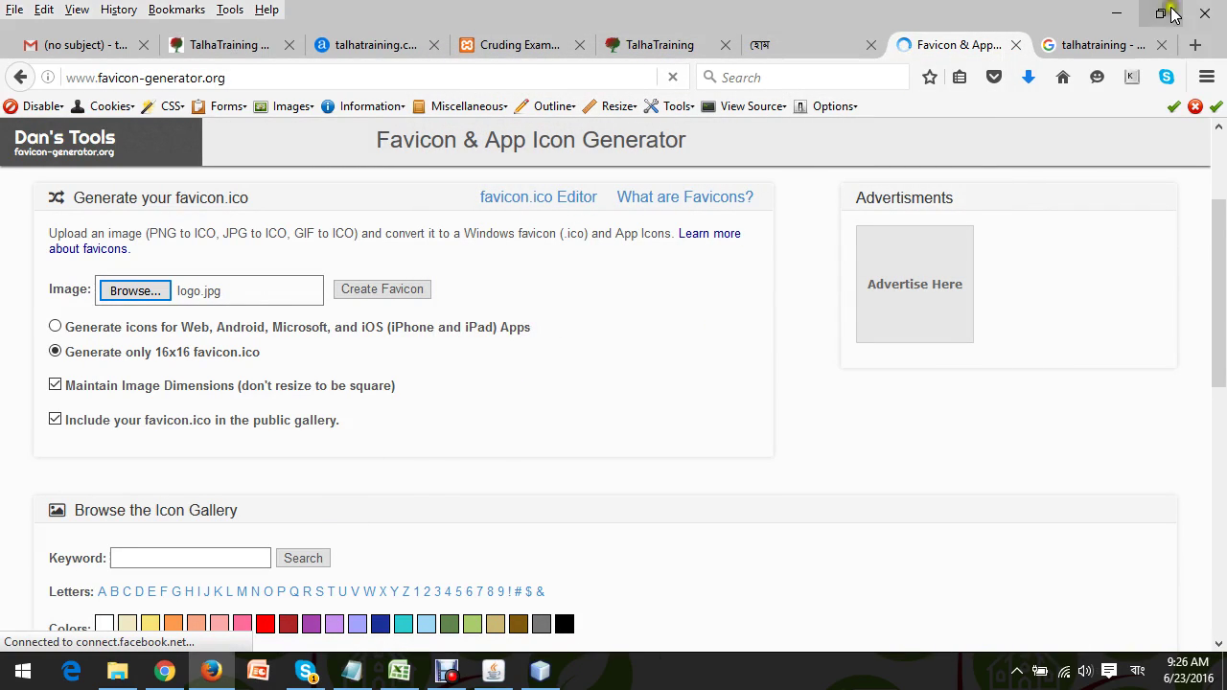
Minimize the browser, editor, explorer and notepad windows to reach the desktop logo image.
click(1115, 13)
click(1121, 13)
click(1120, 12)
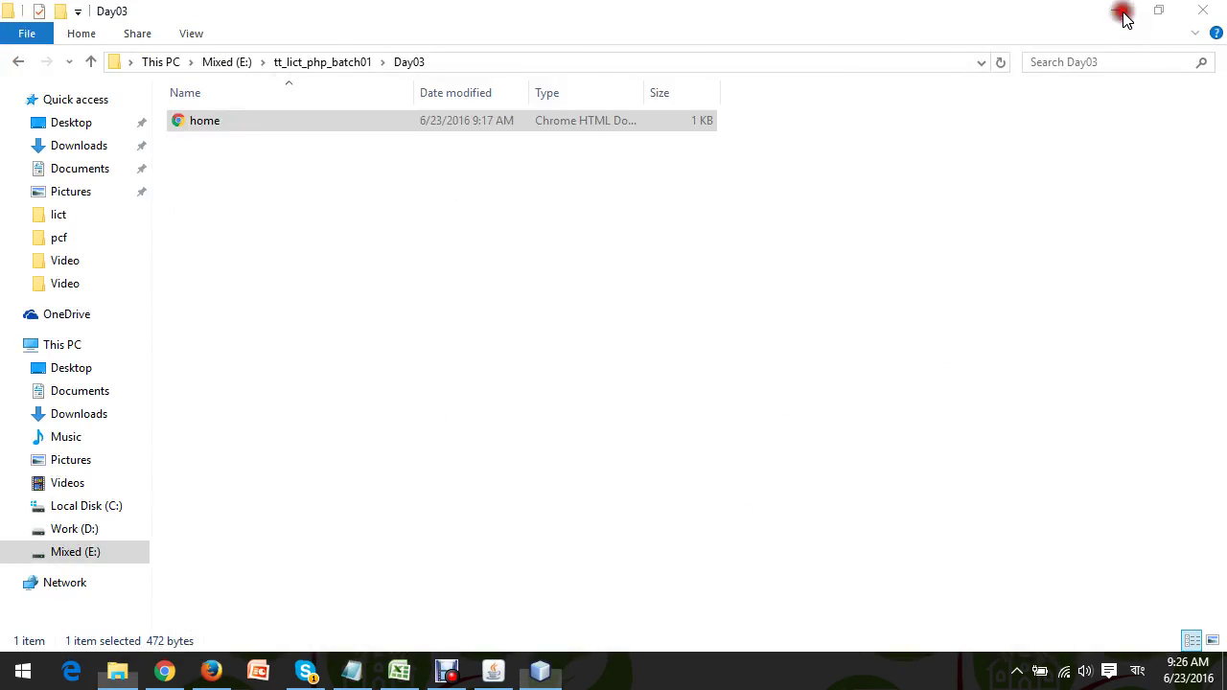
click(1132, 93)
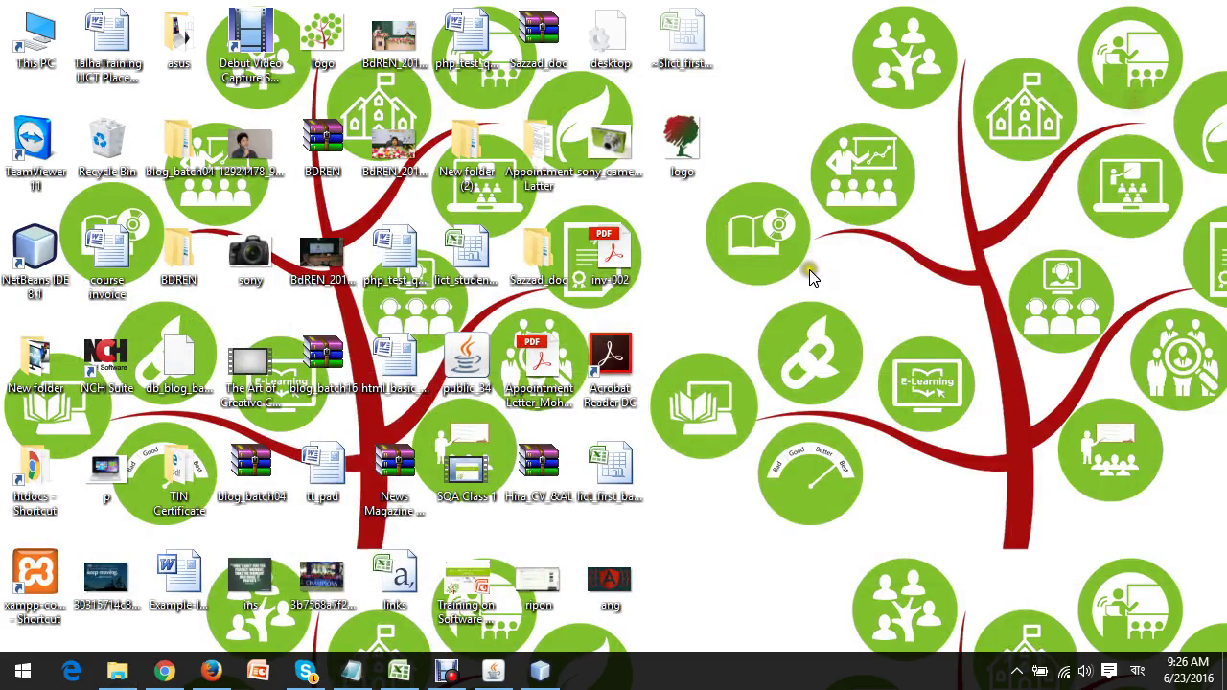
click(681, 161)
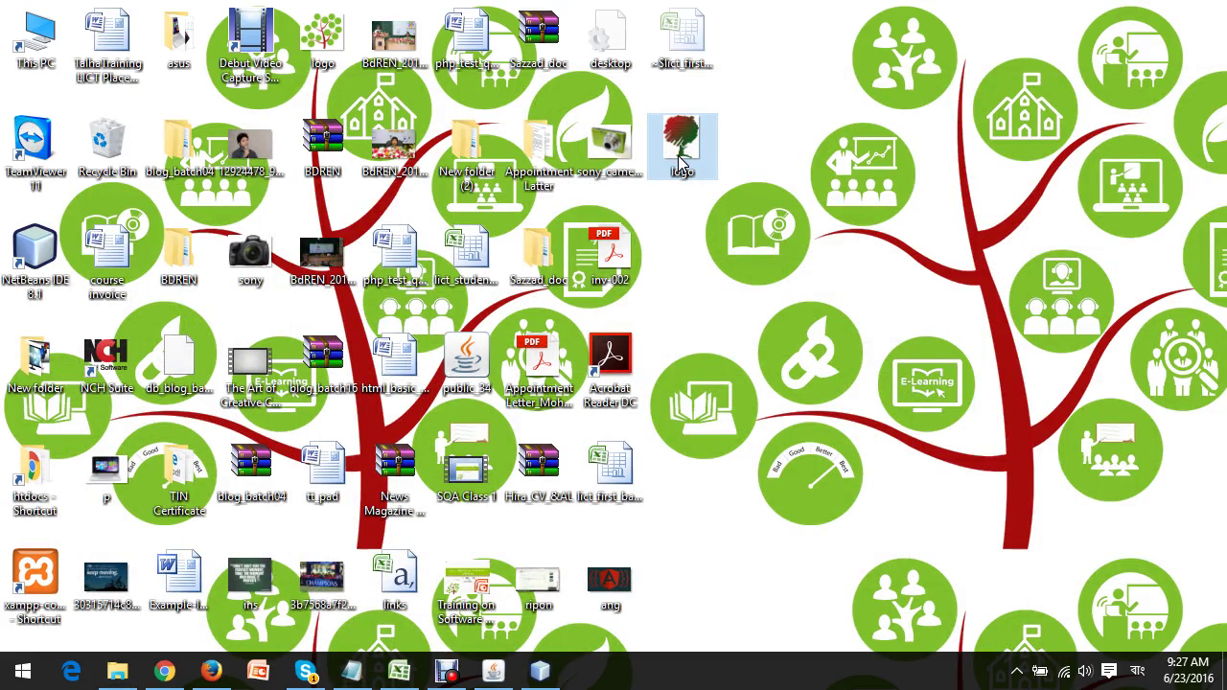
double_click(680, 161)
Confirm in the logo file's Properties details that it is 172 x 210 pixels, then restore Firefox.
right_click(680, 161)
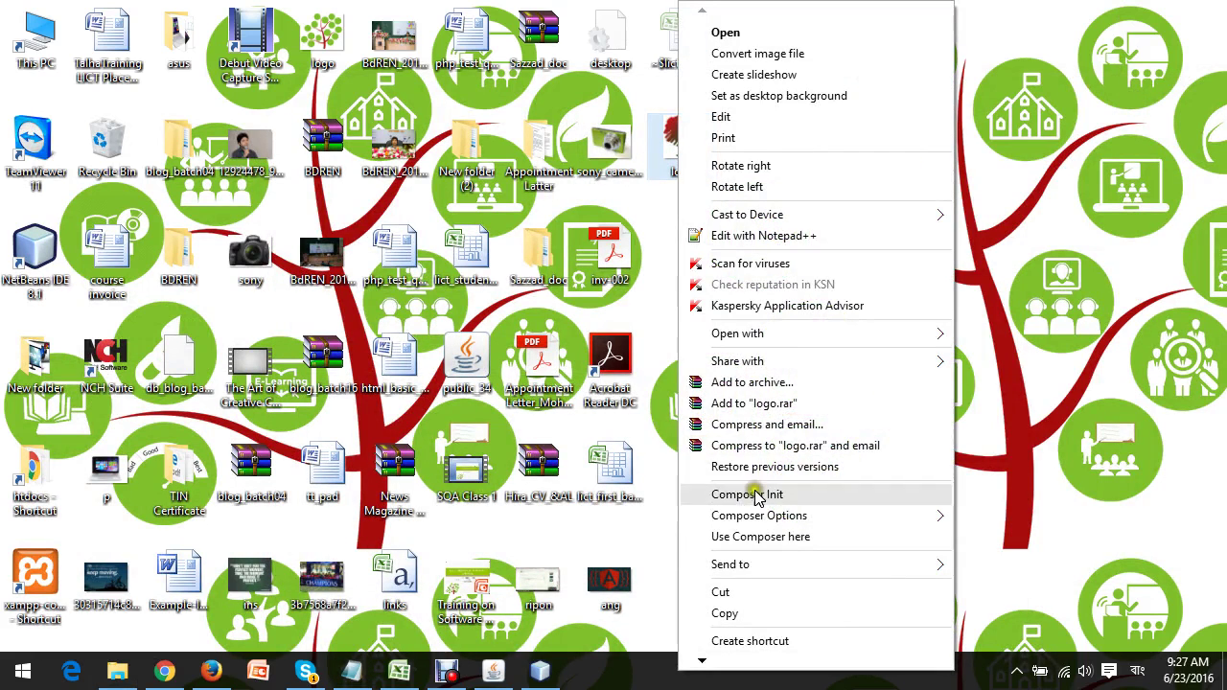
click(703, 659)
click(704, 660)
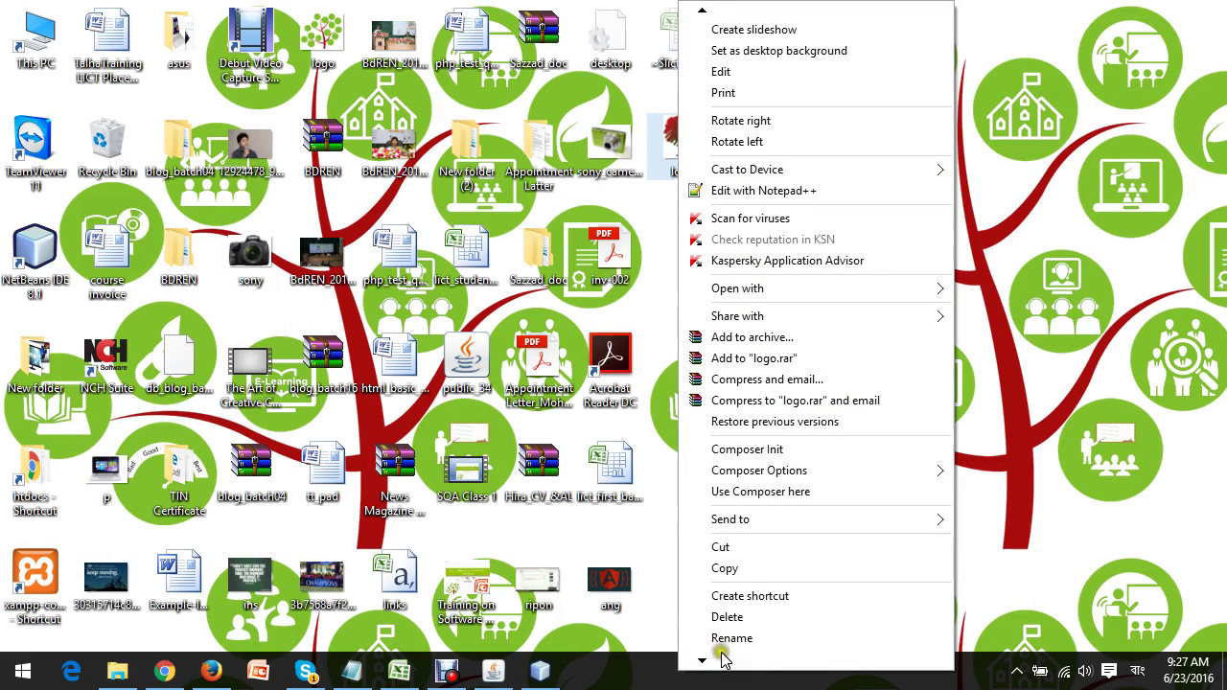
click(703, 661)
click(702, 661)
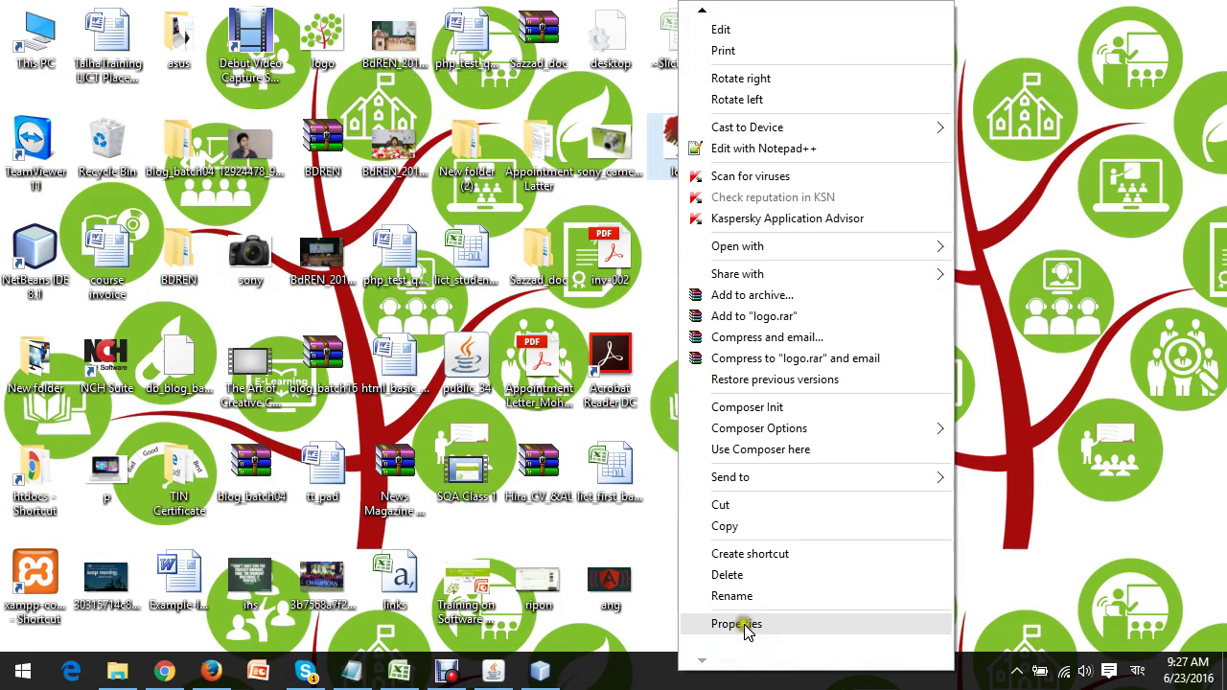
click(718, 627)
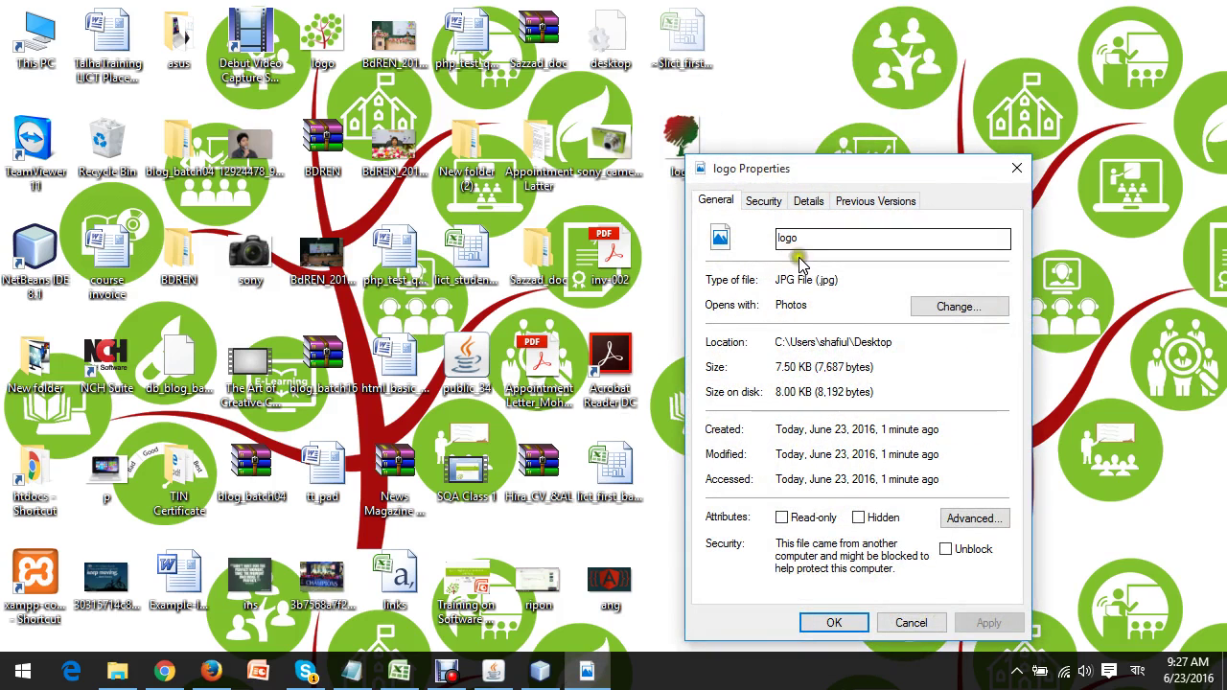
click(808, 202)
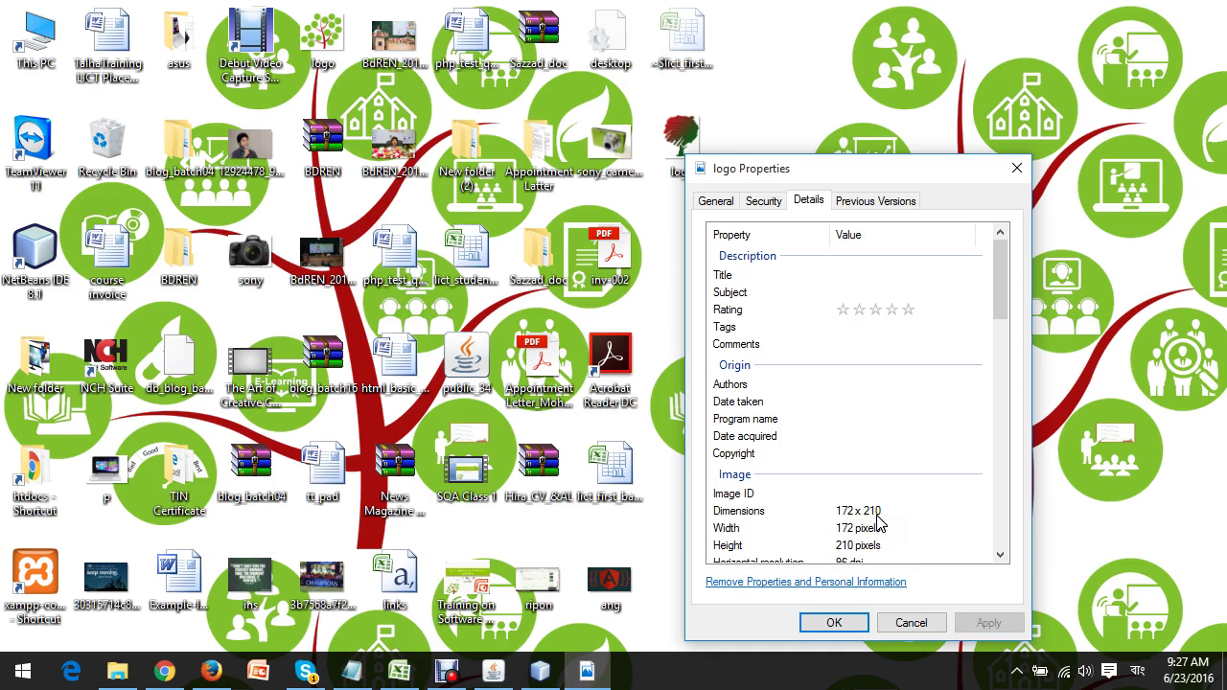
click(910, 622)
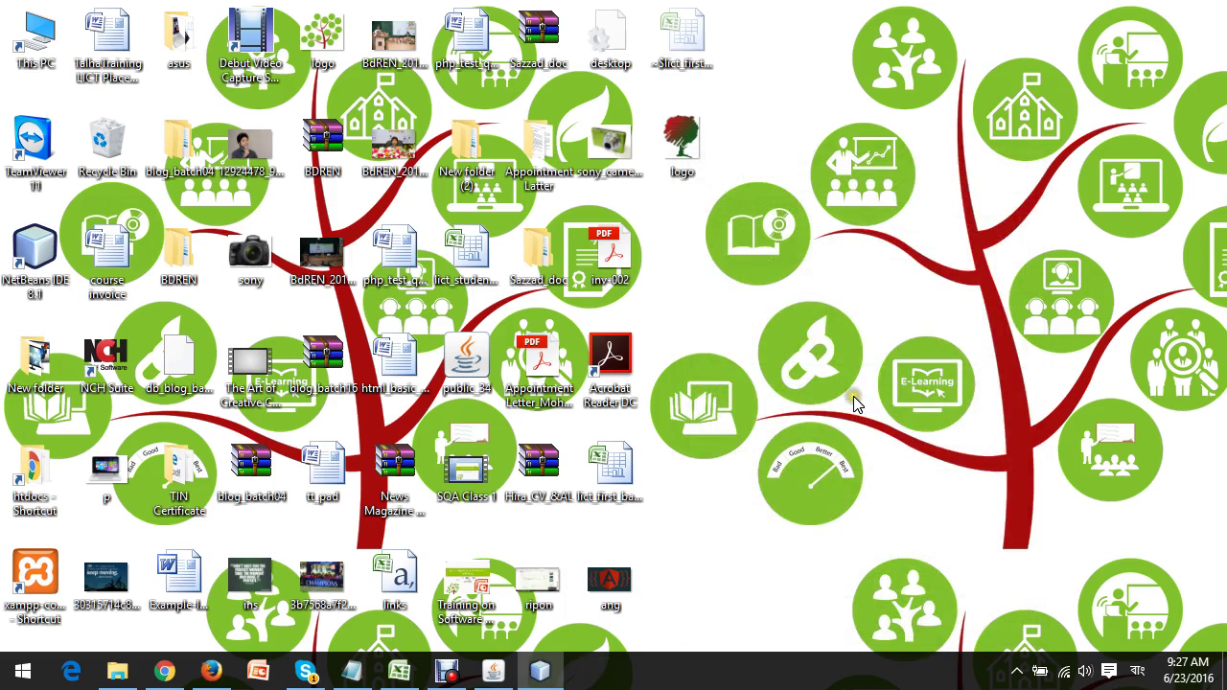
click(211, 671)
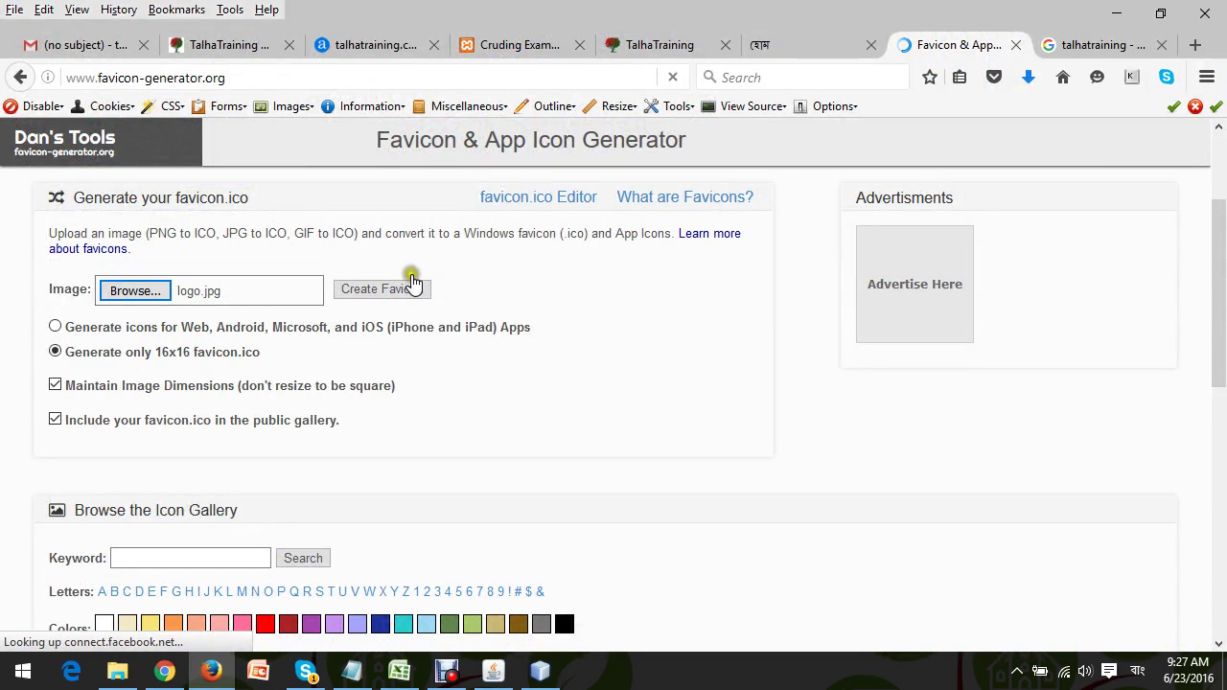
Create the tree favicon from logo.jpg, dismiss the share popup, and download favicon.ico.
click(401, 291)
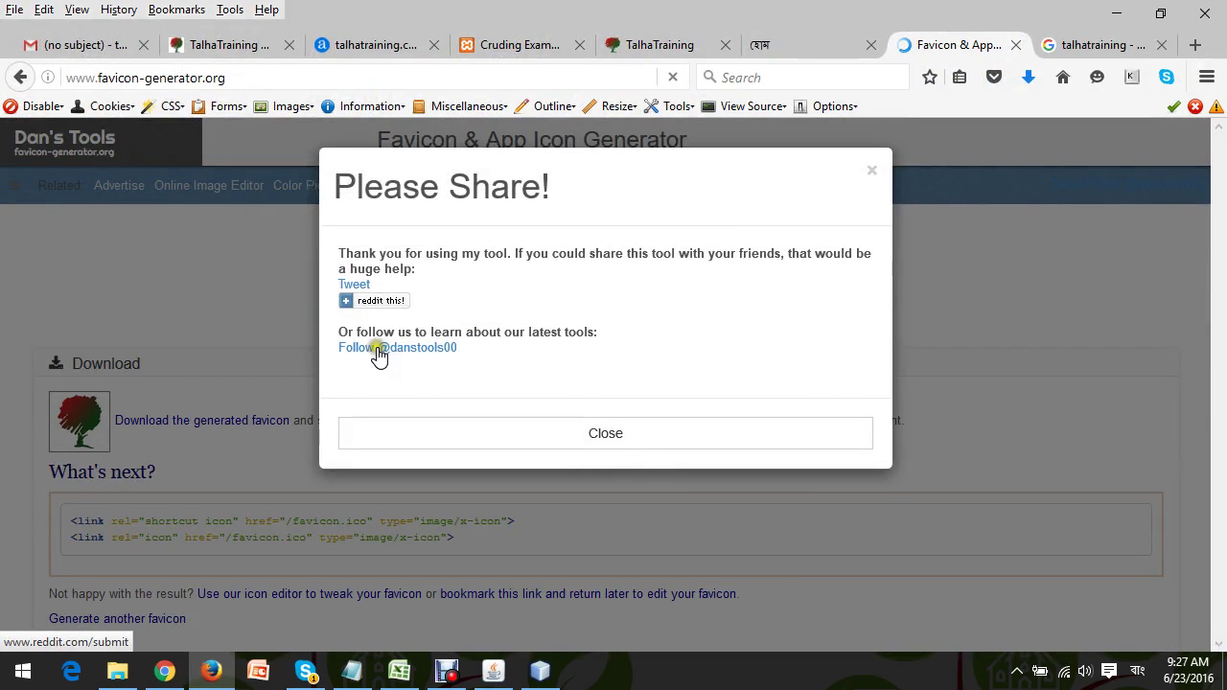
click(604, 451)
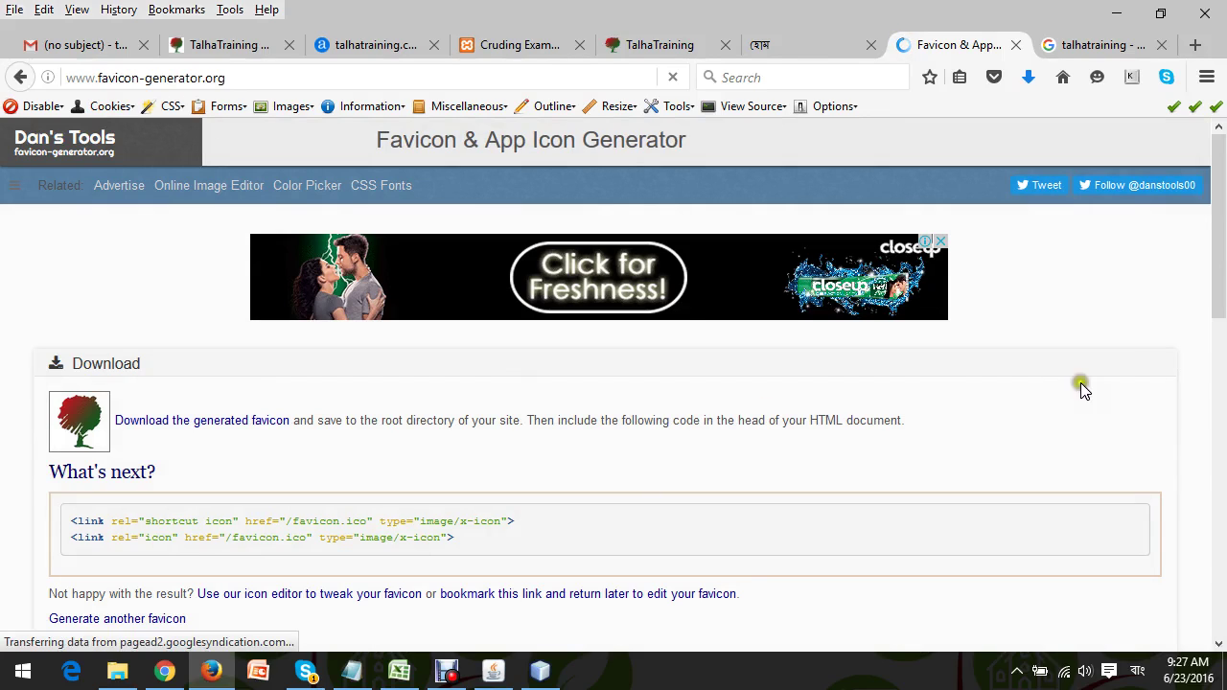
drag(1221, 286, 1223, 348)
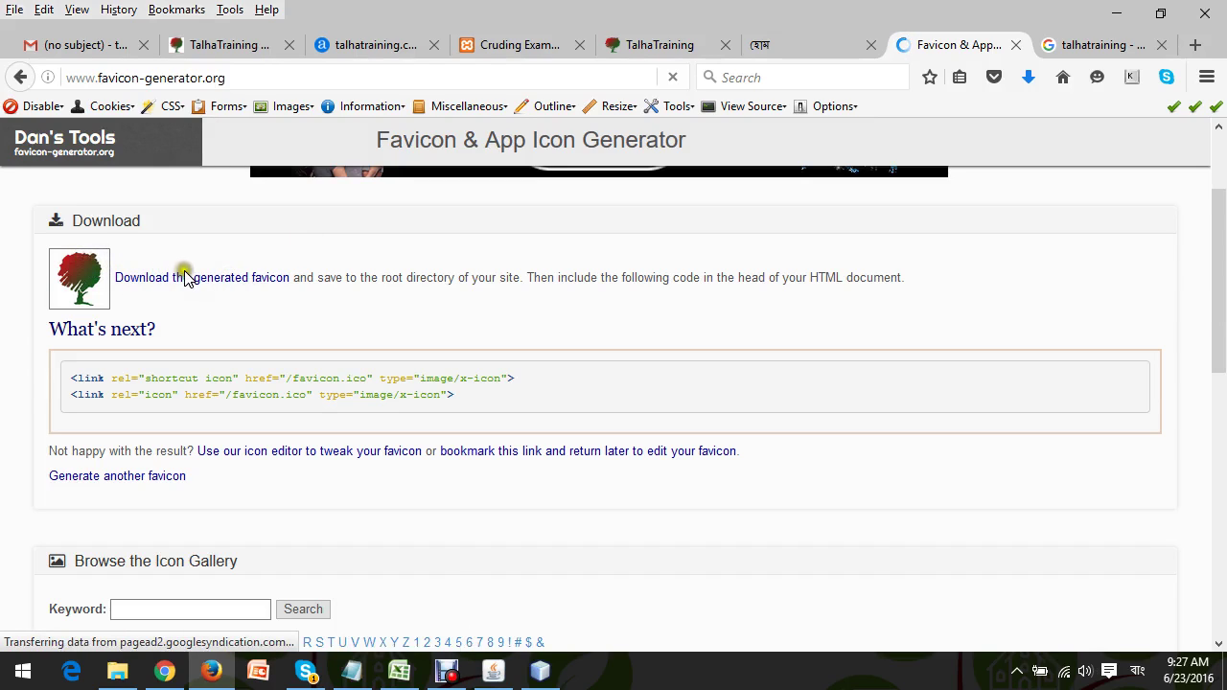
click(200, 279)
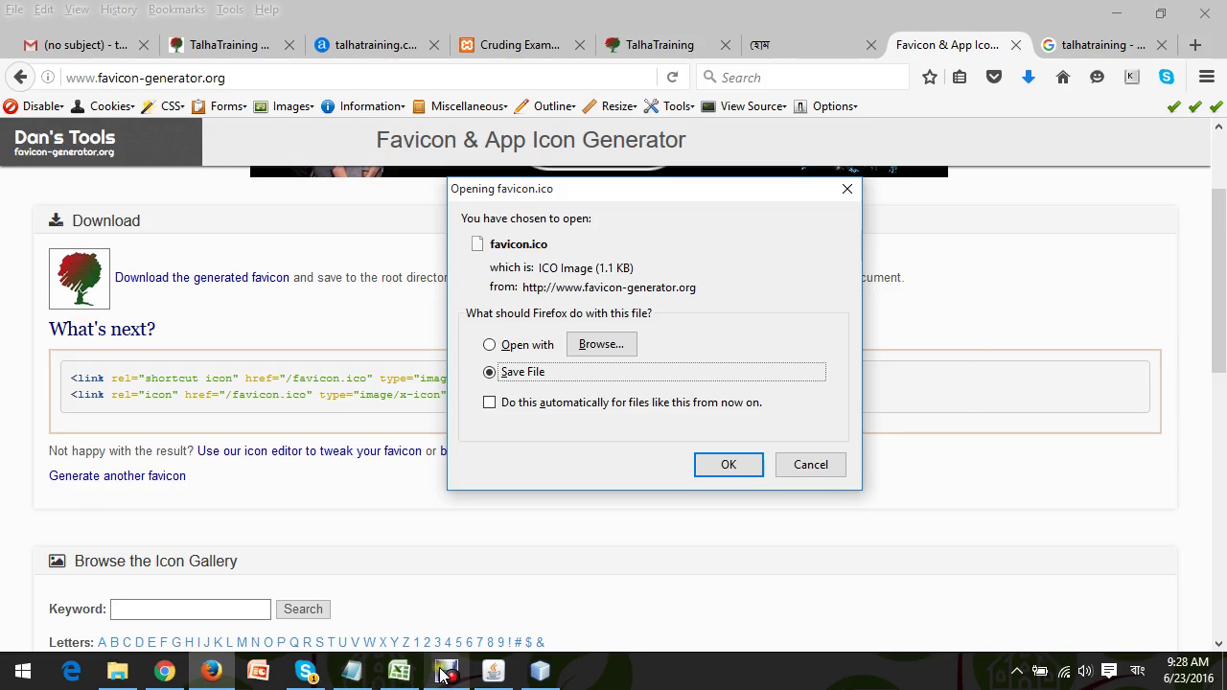
Minimize the Debut Video Capture window and return to the TalhaTraining classroom tab.
click(443, 674)
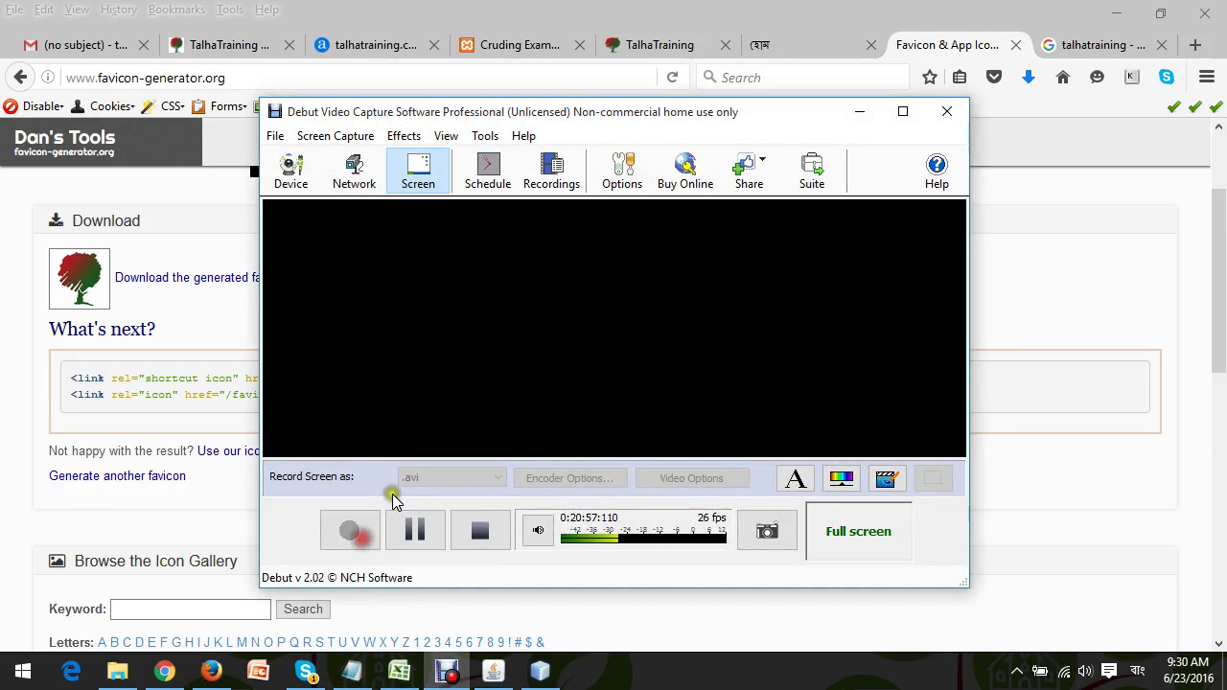
click(860, 111)
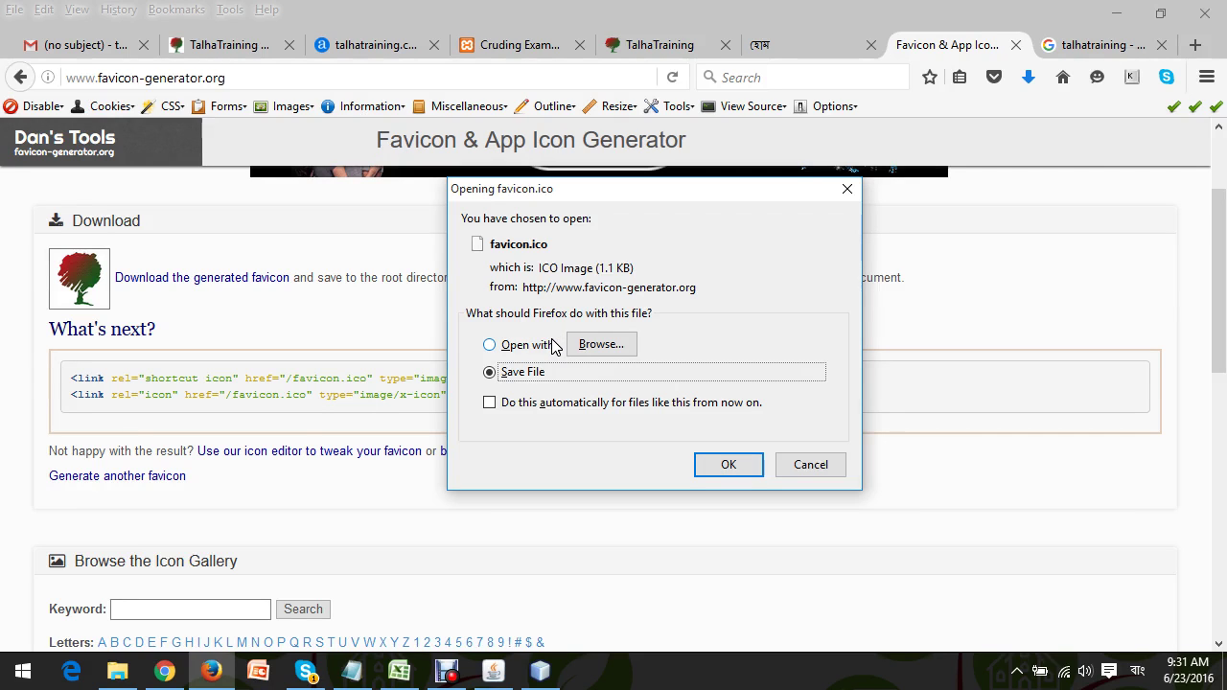
click(220, 47)
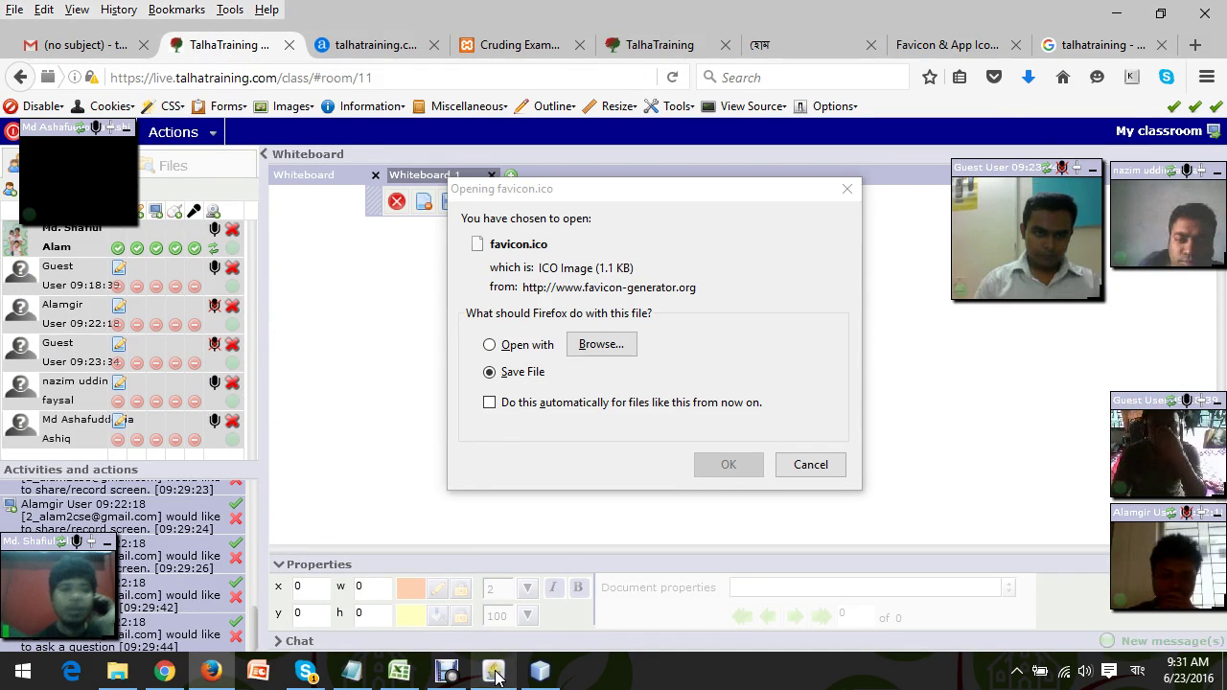
Retry Start sharing in the Desktop sharer until it fails with a rejected connection, then close it.
mouse_move(495, 674)
click(491, 575)
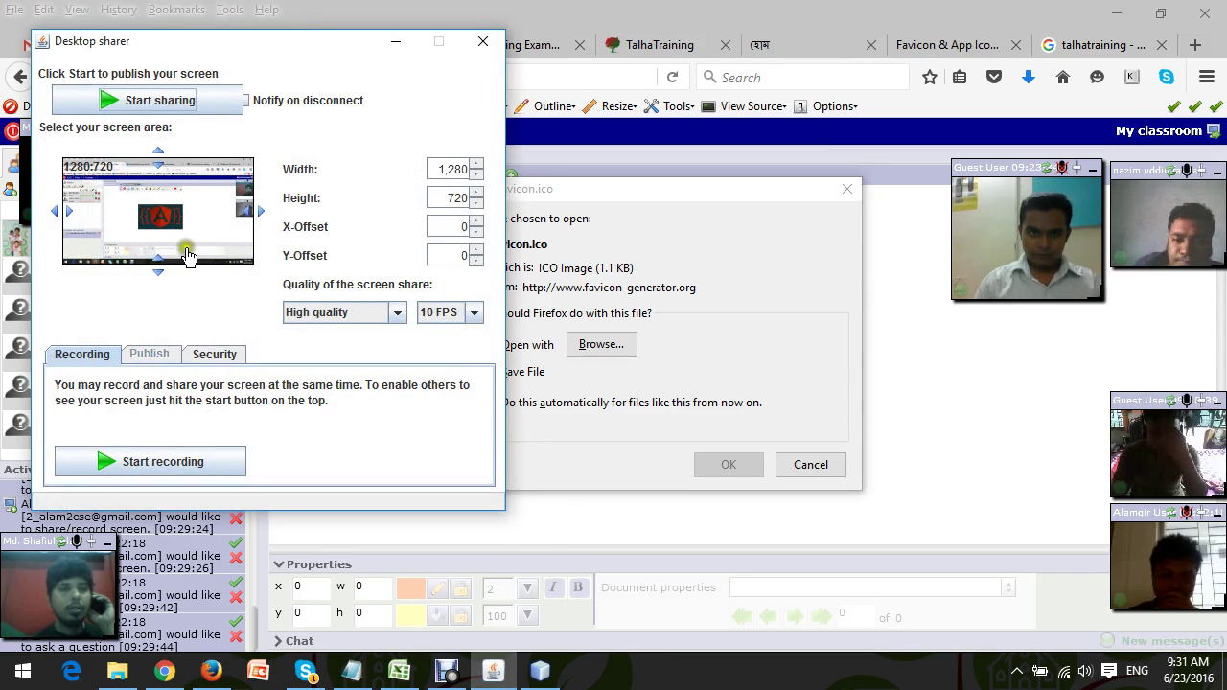
click(150, 101)
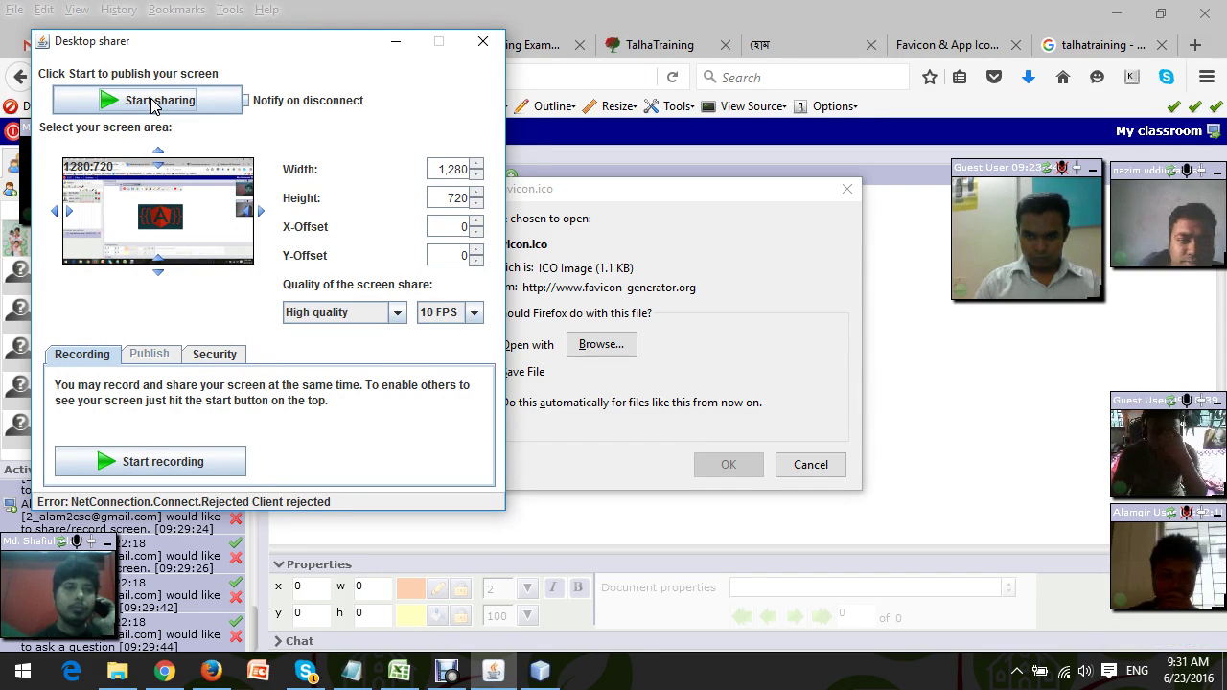
click(150, 104)
click(236, 150)
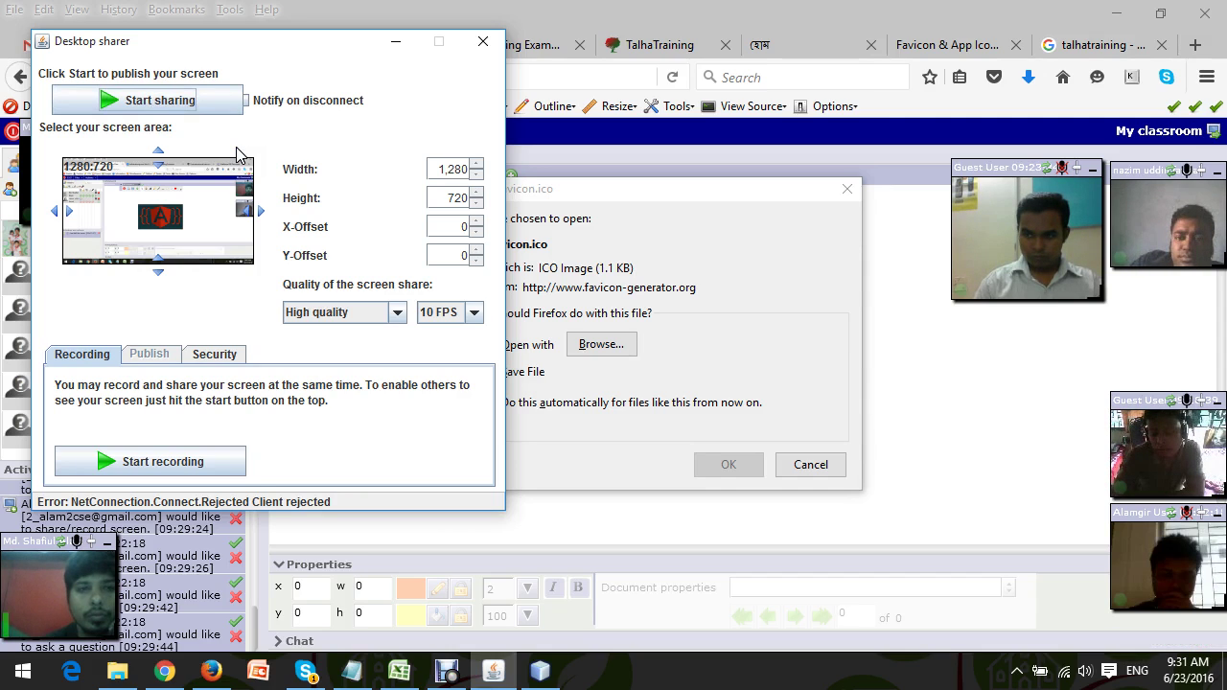
click(168, 108)
click(167, 108)
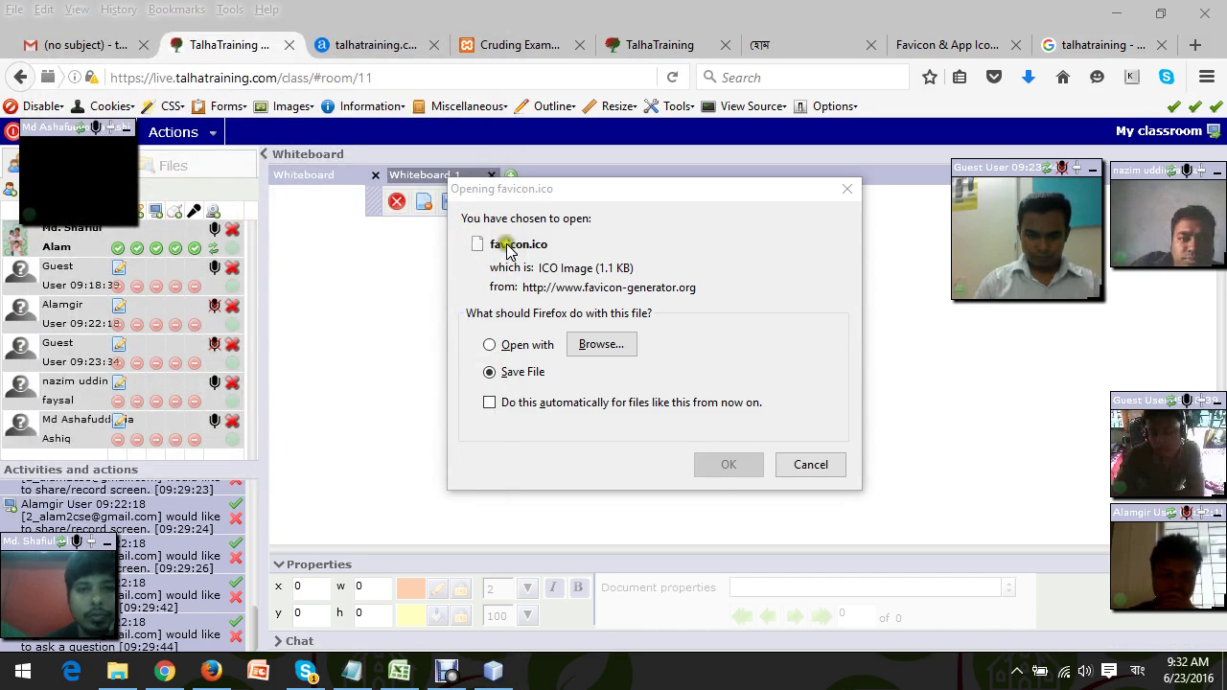
Relaunch Share/record screen, accept the security risk, start sharing, and minimize the Desktop sharer.
click(209, 135)
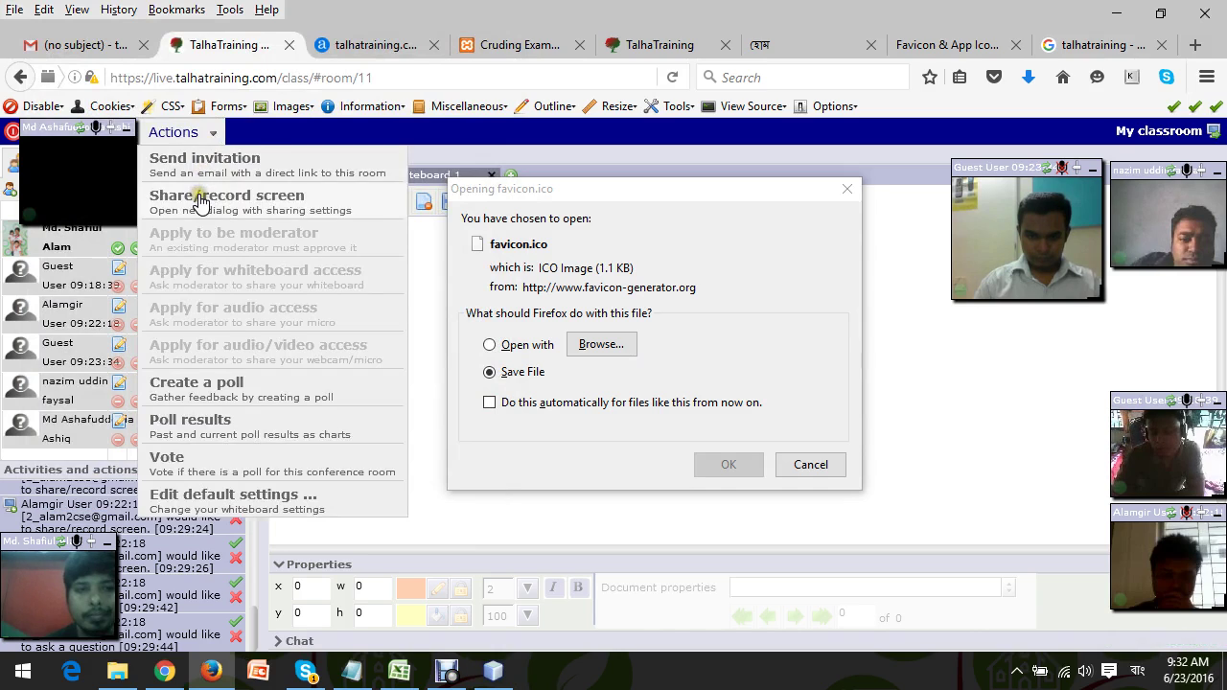
click(200, 199)
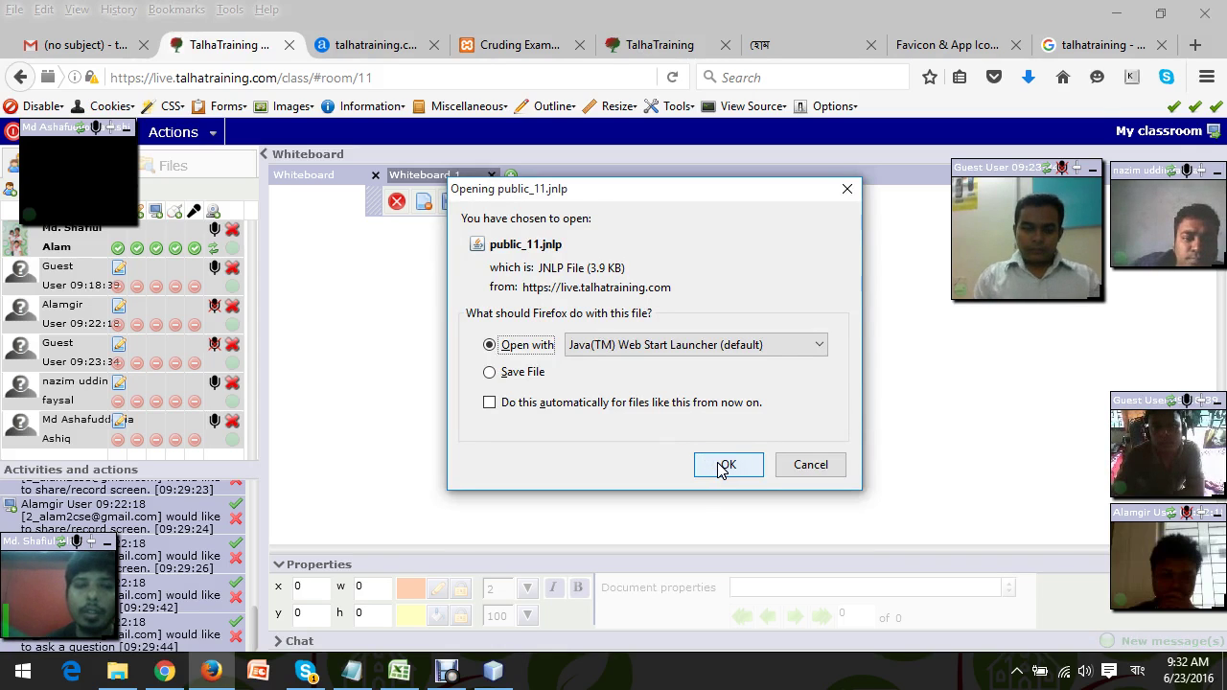
click(724, 466)
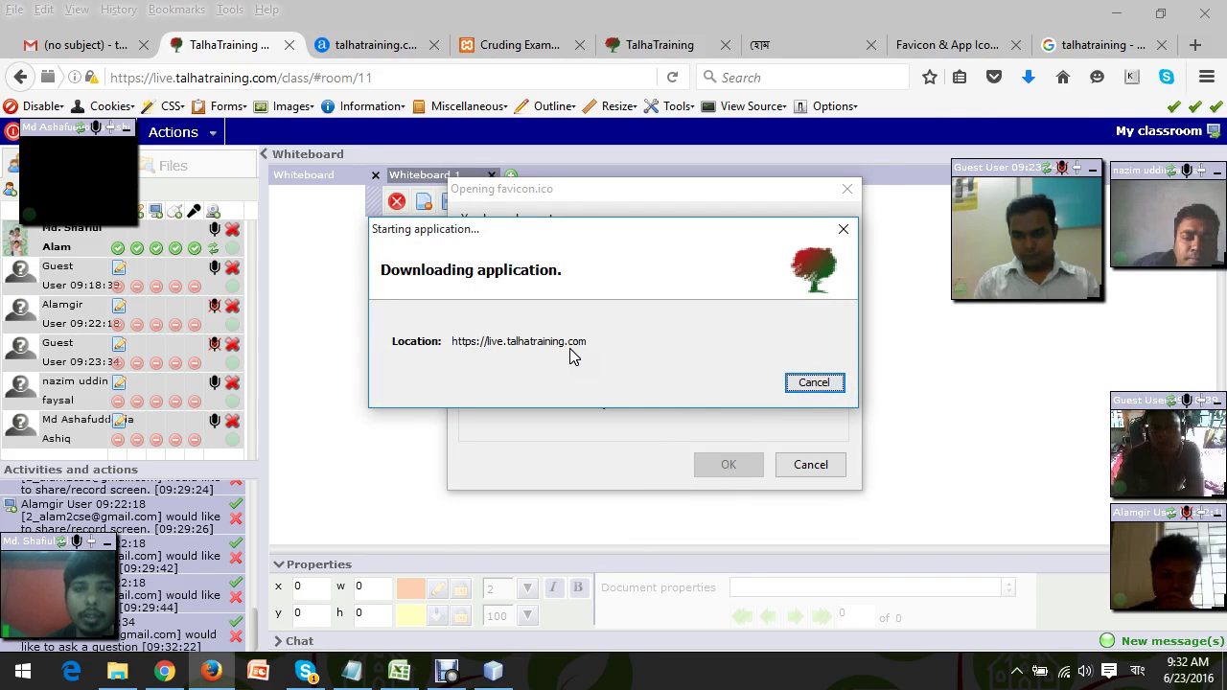
click(427, 352)
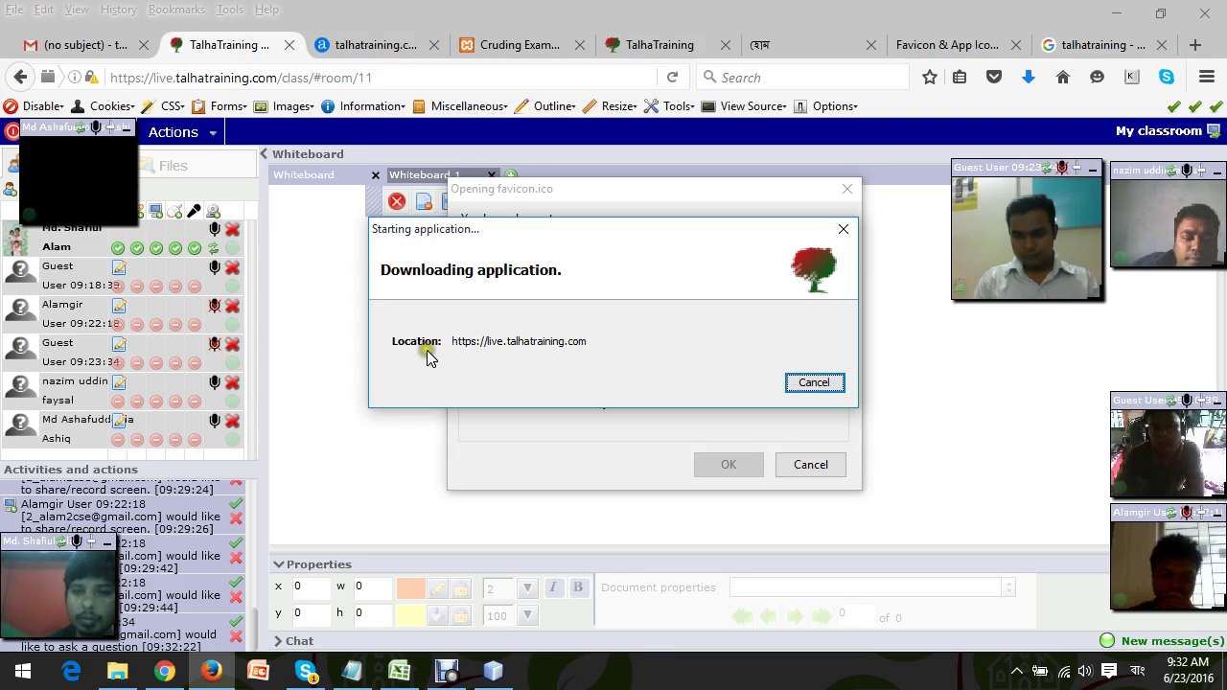
click(510, 356)
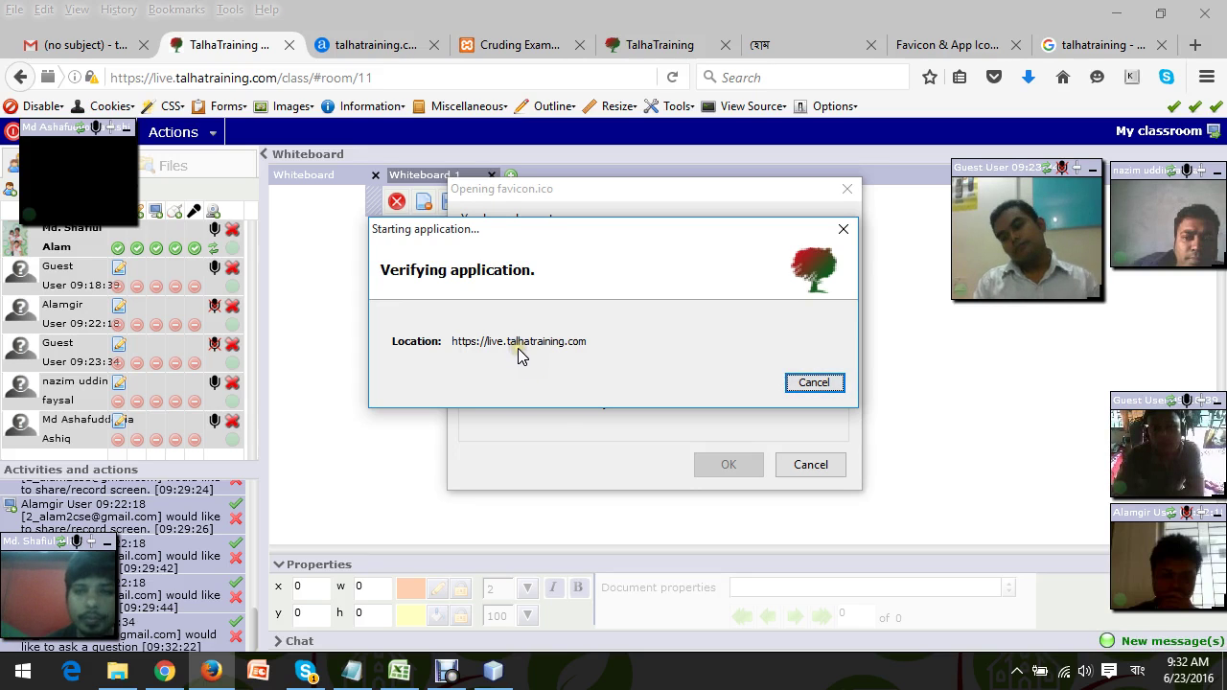
click(72, 180)
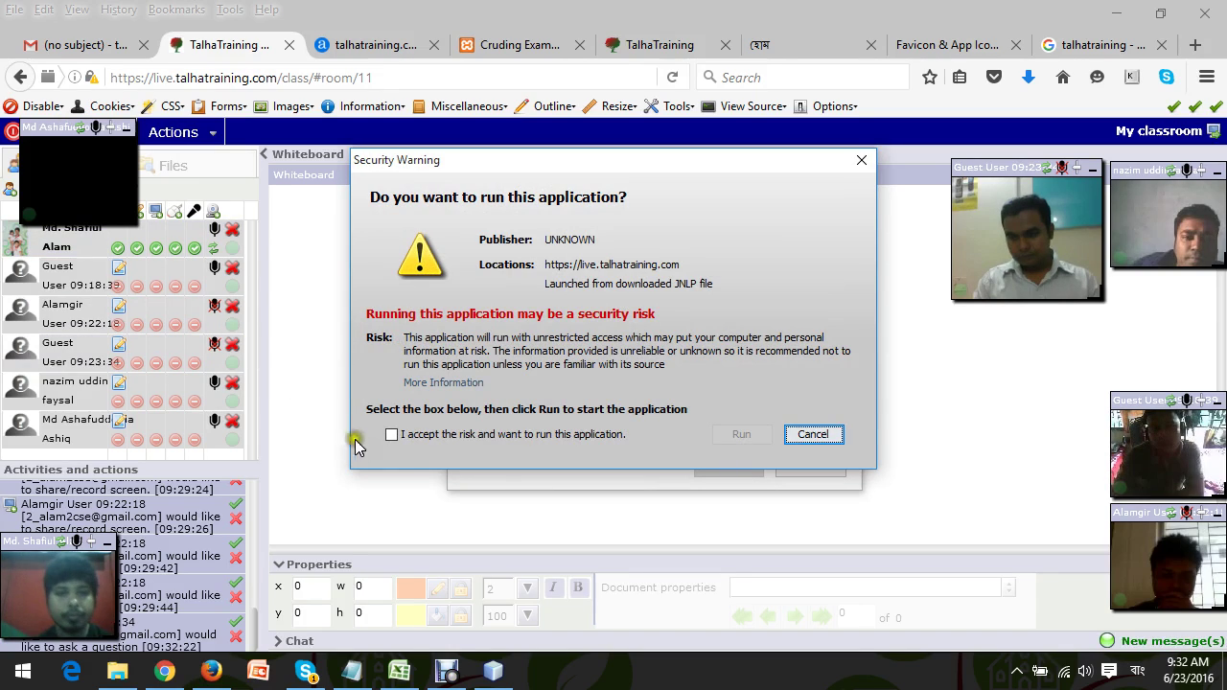
click(391, 434)
click(741, 436)
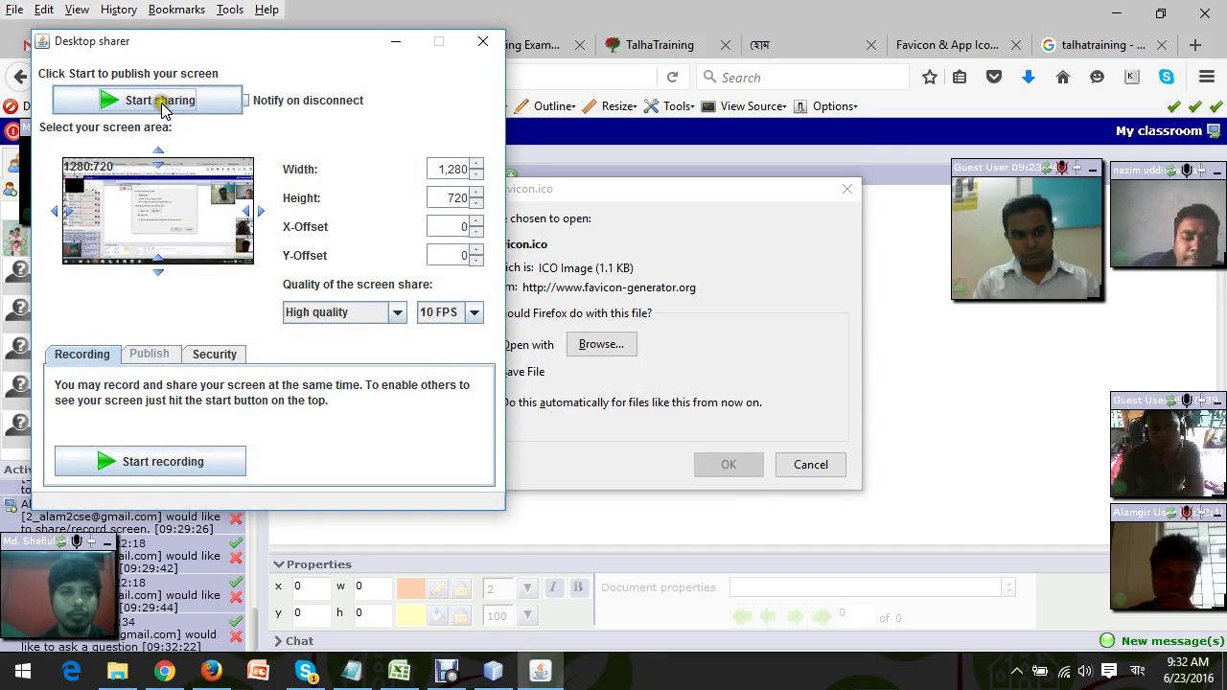
click(154, 101)
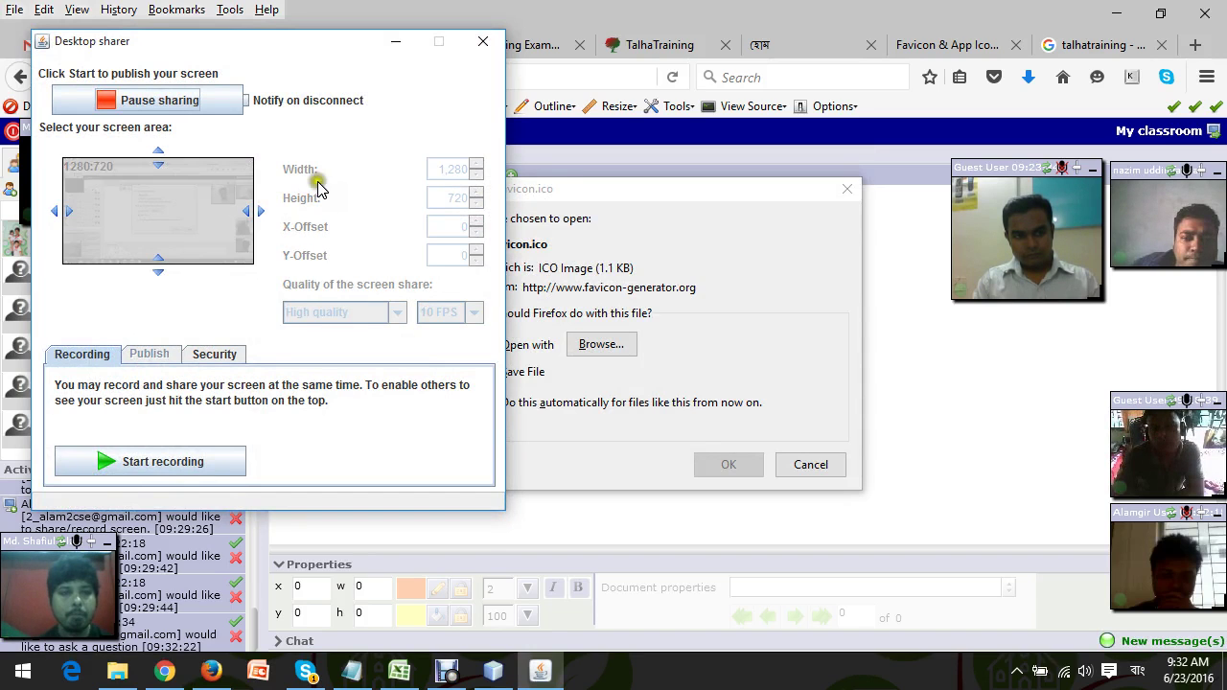
click(404, 44)
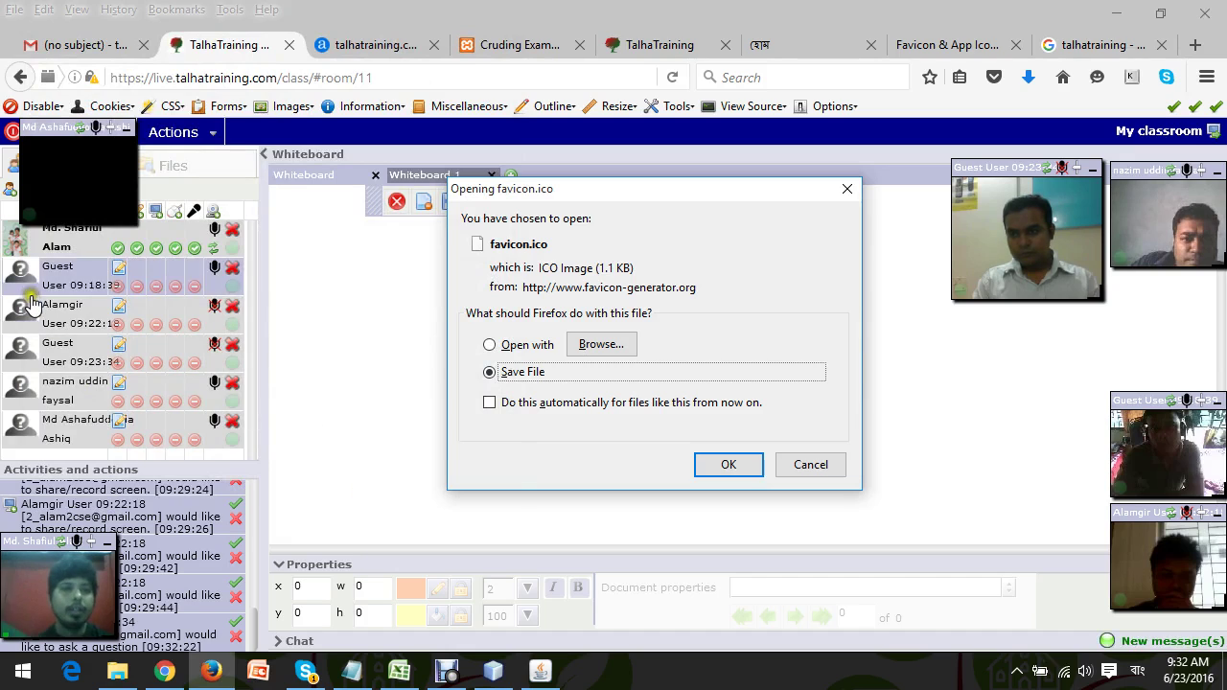
Choose Save File for favicon.ico in the download prompt and confirm.
drag(47, 127, 1160, 255)
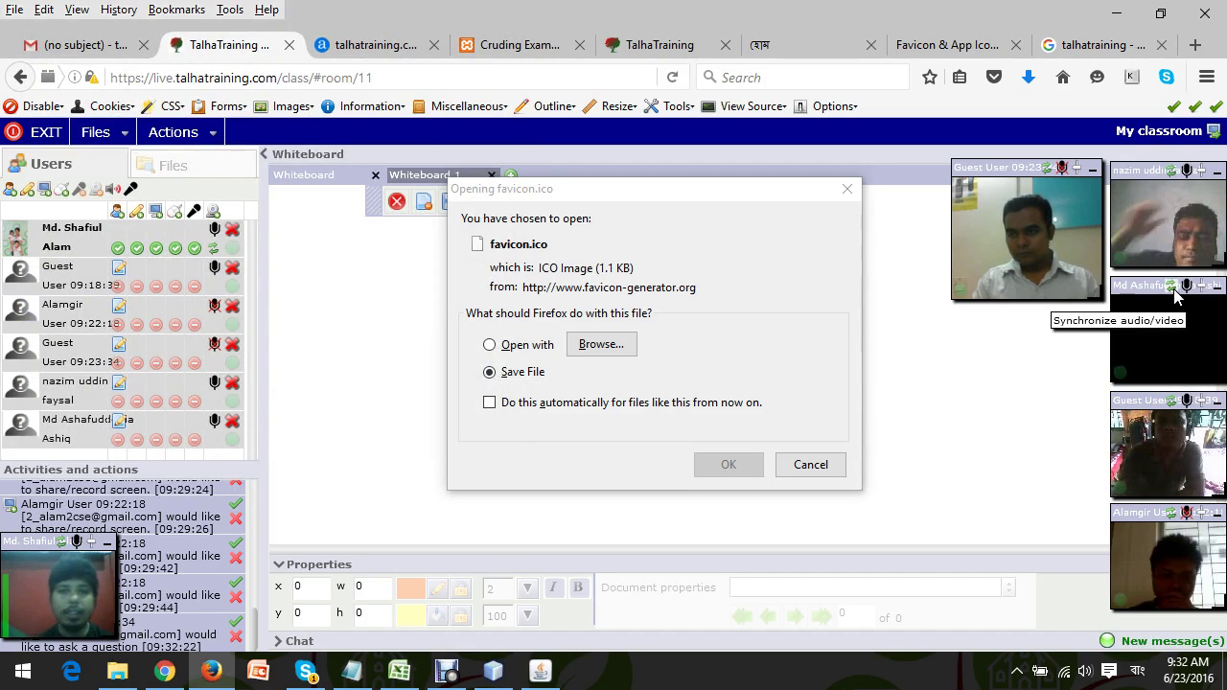
click(523, 376)
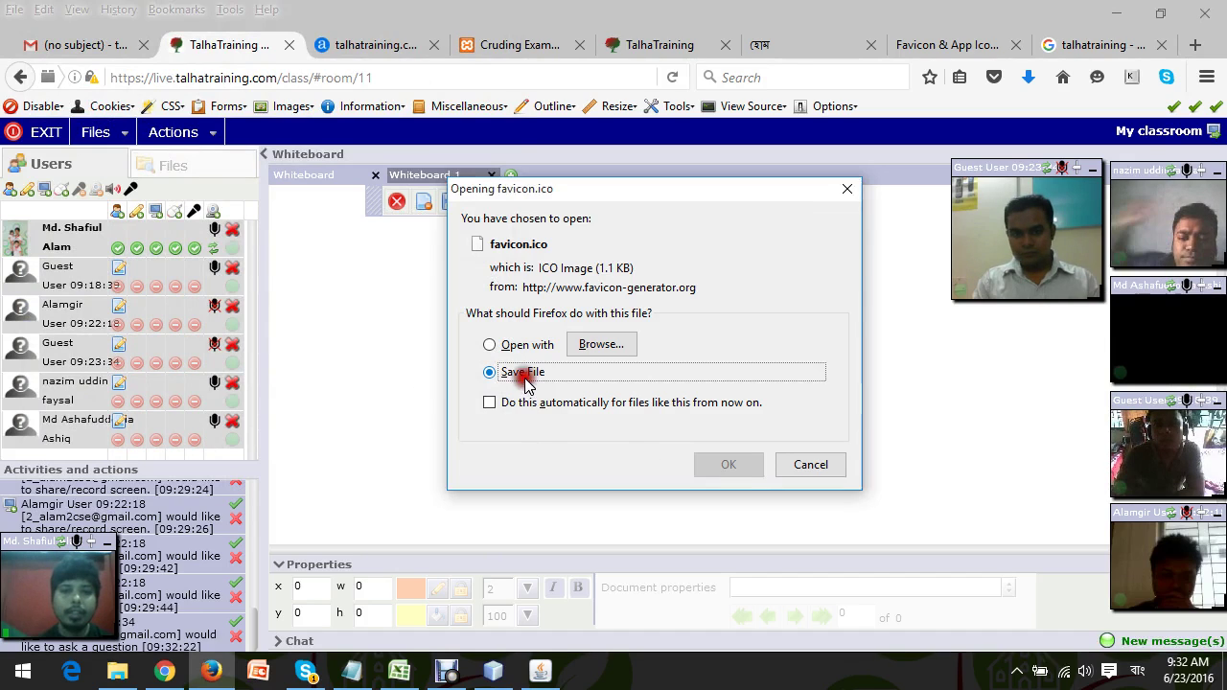
click(489, 345)
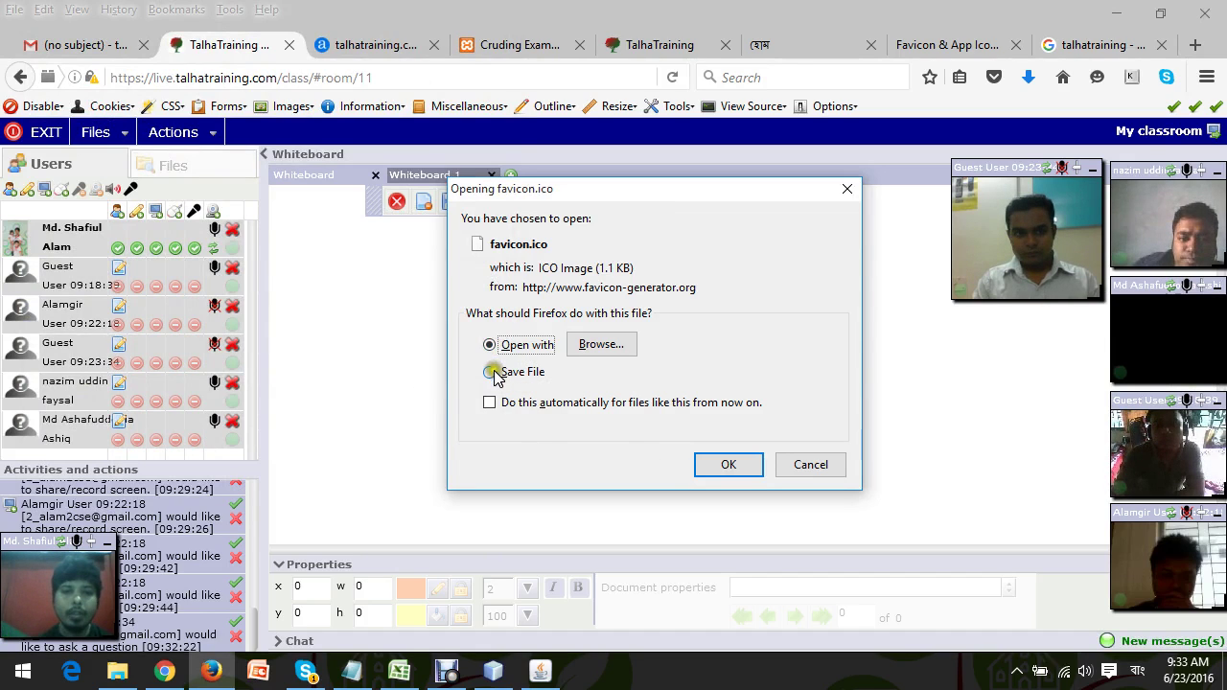
click(491, 372)
click(728, 465)
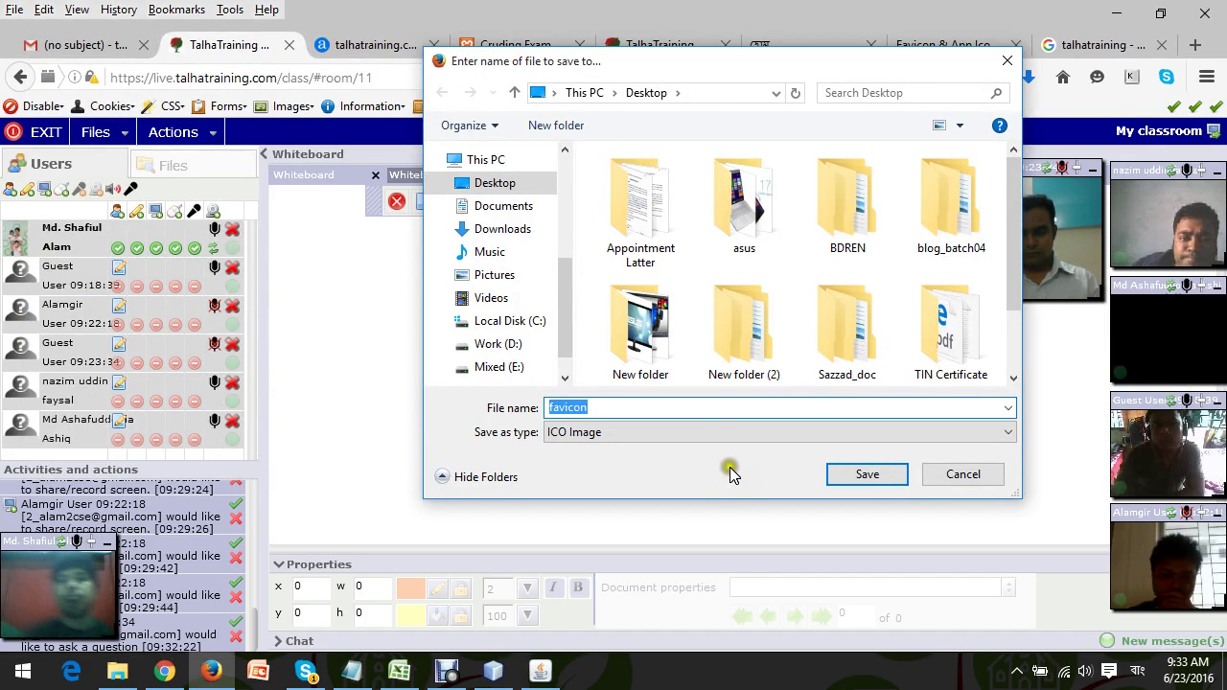
Save favicon.ico into Mixed (E:) > tt_lict_php_batch01 > Day03.
drag(1009, 266, 1018, 320)
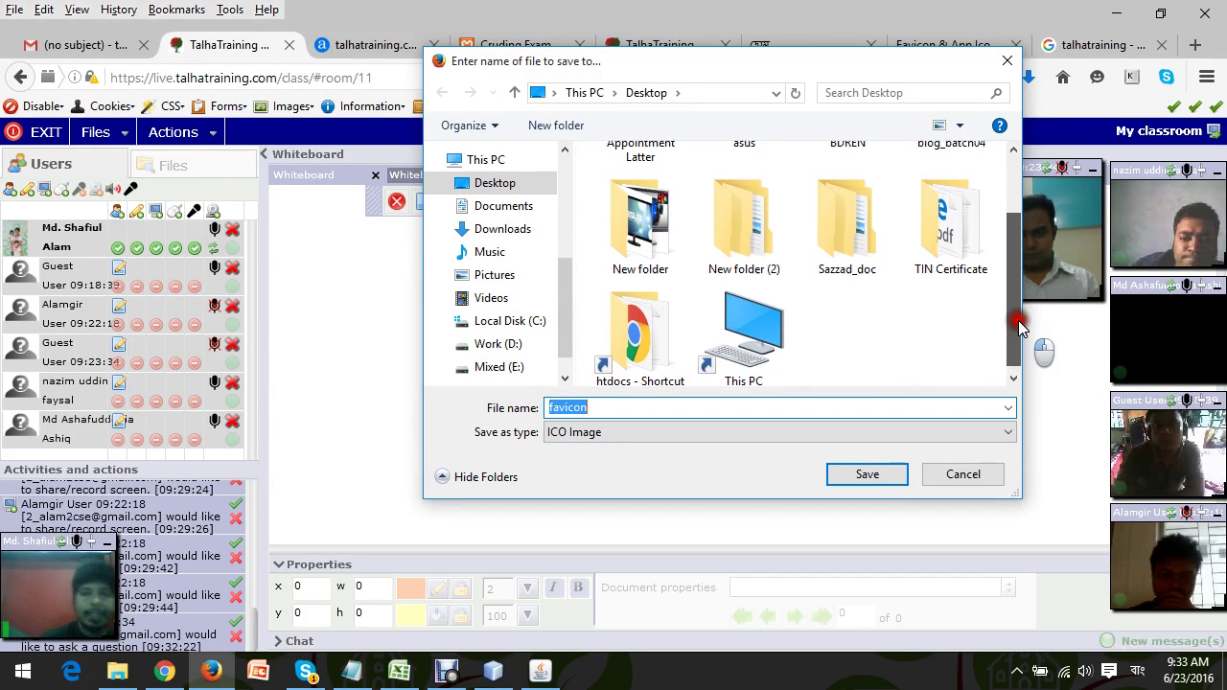
click(491, 366)
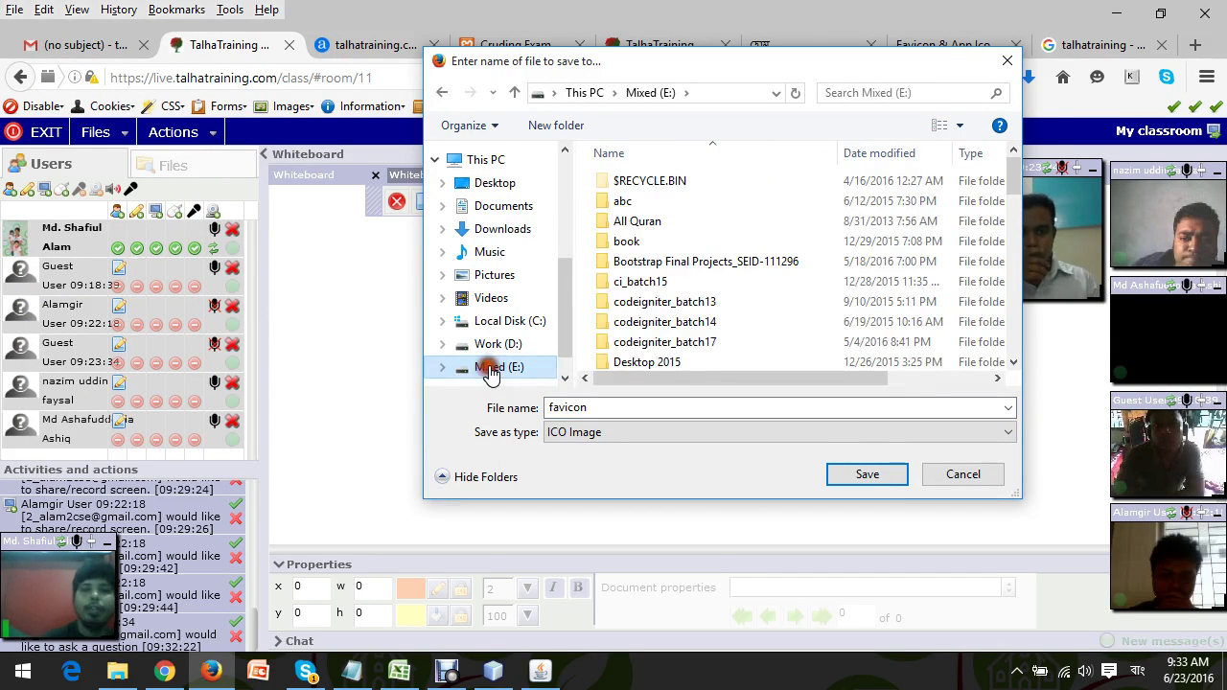
drag(1013, 170, 1018, 258)
drag(1014, 262, 1014, 324)
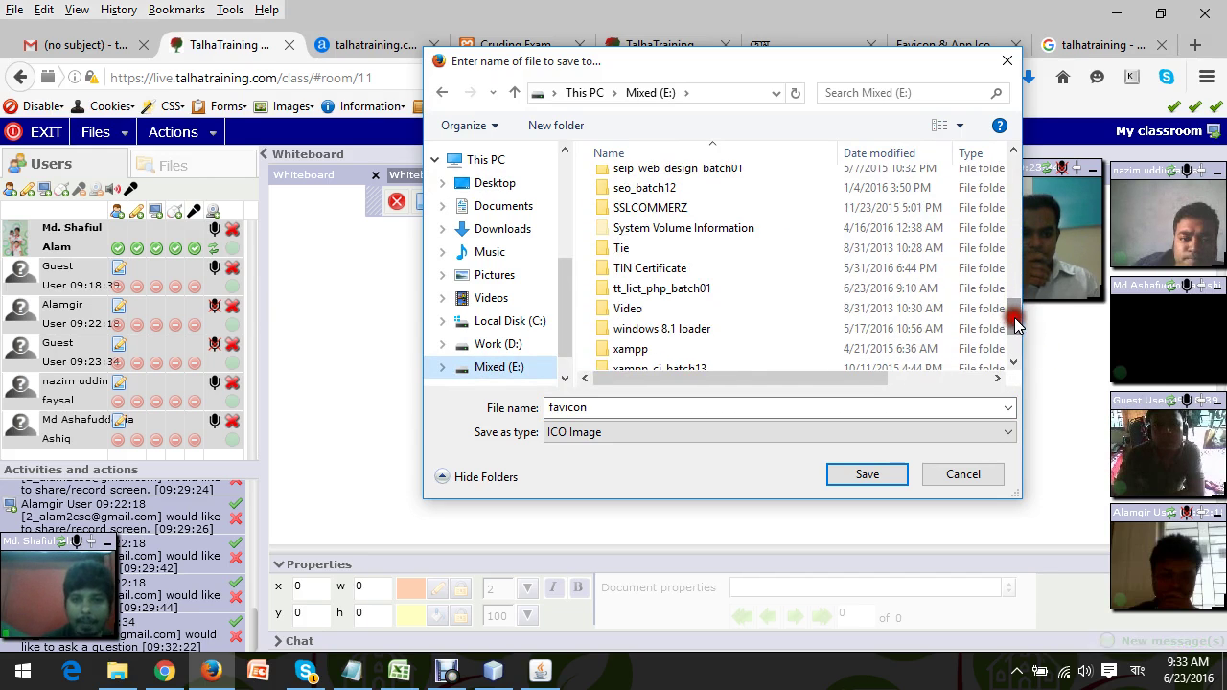
double_click(684, 294)
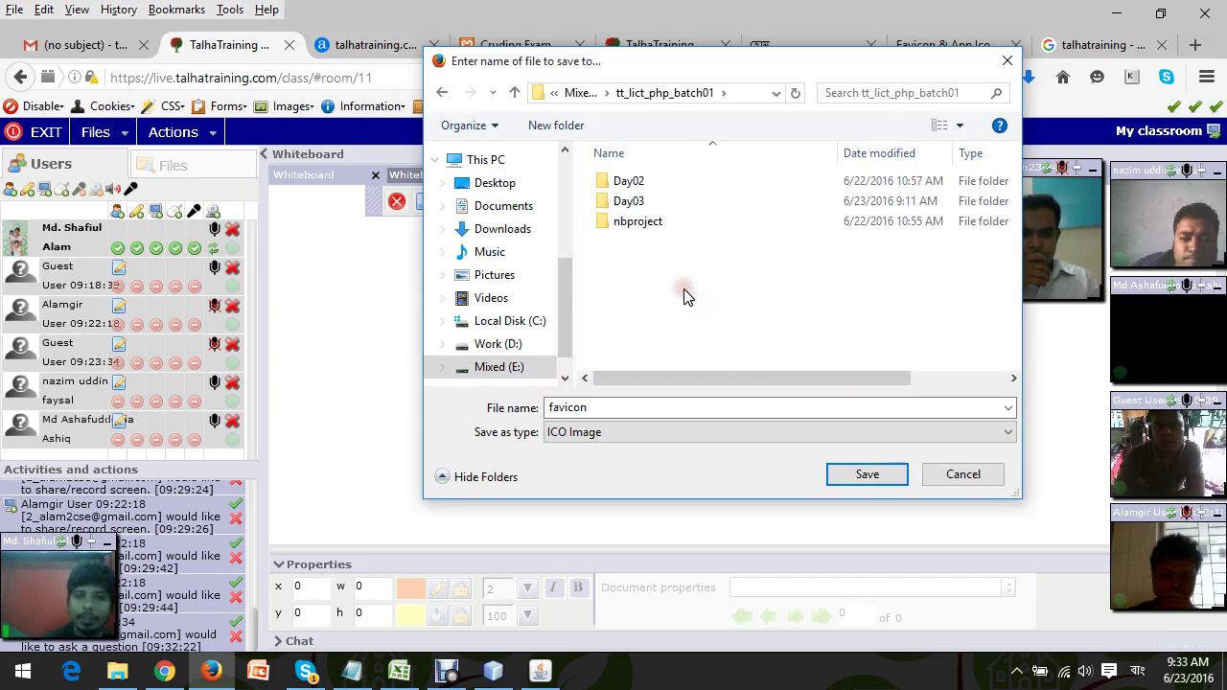
double_click(638, 205)
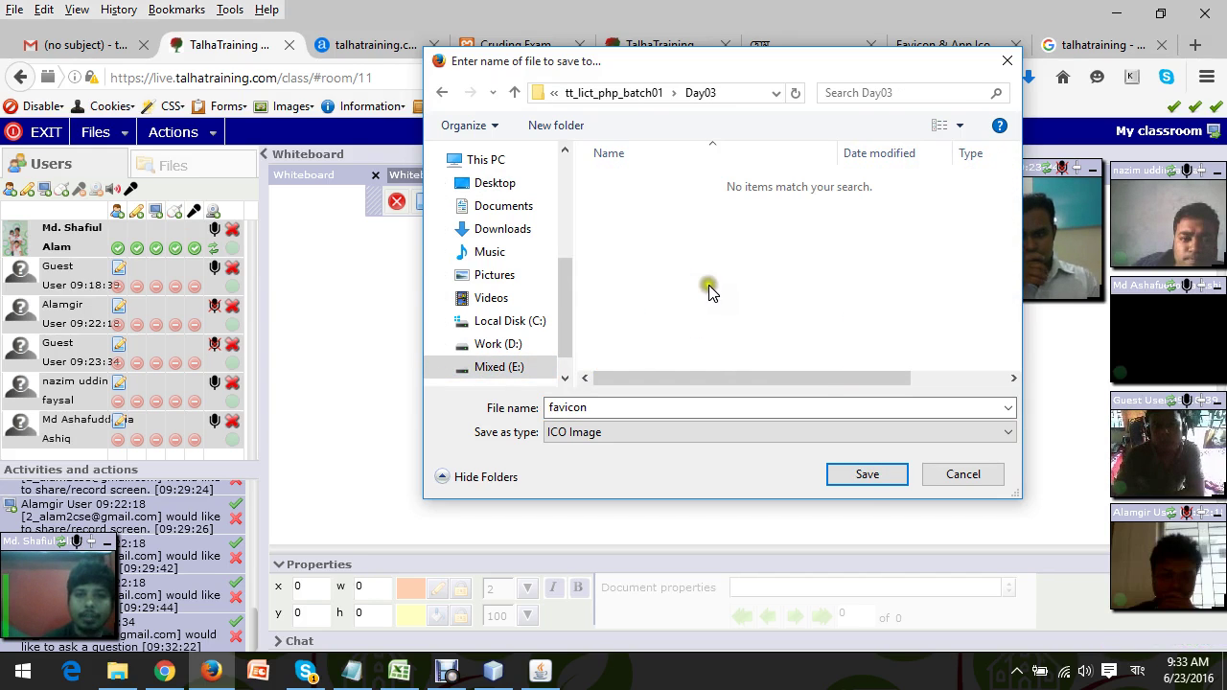
double_click(600, 410)
click(556, 438)
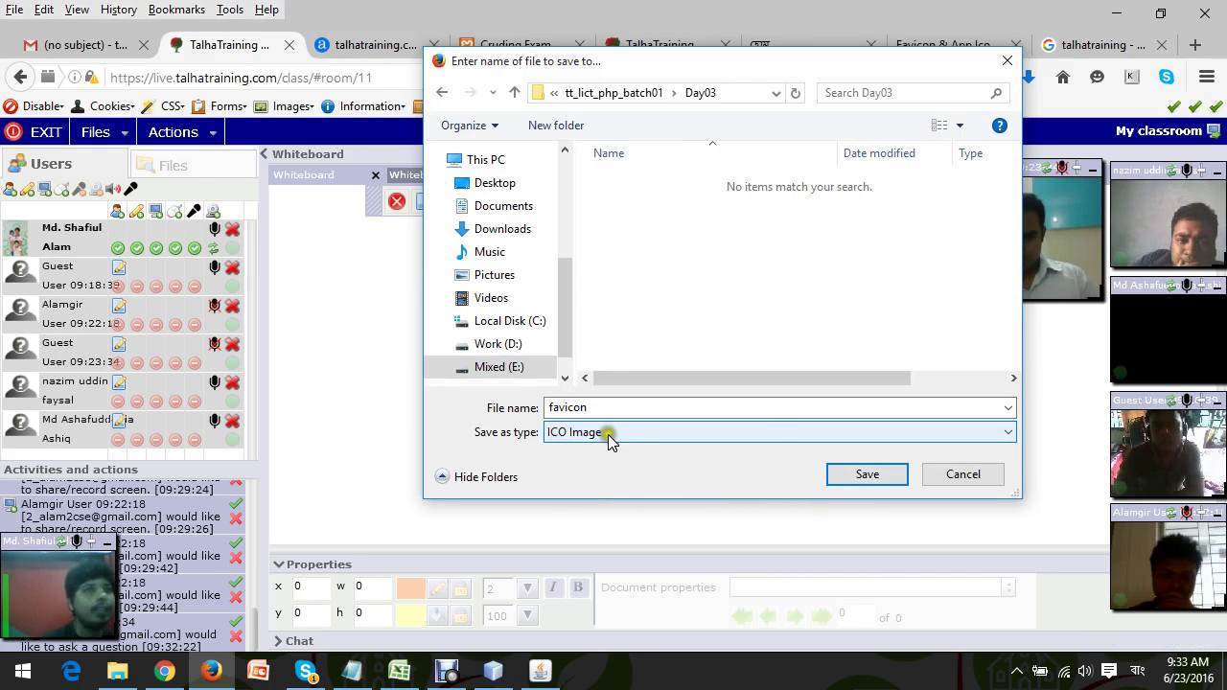
click(886, 473)
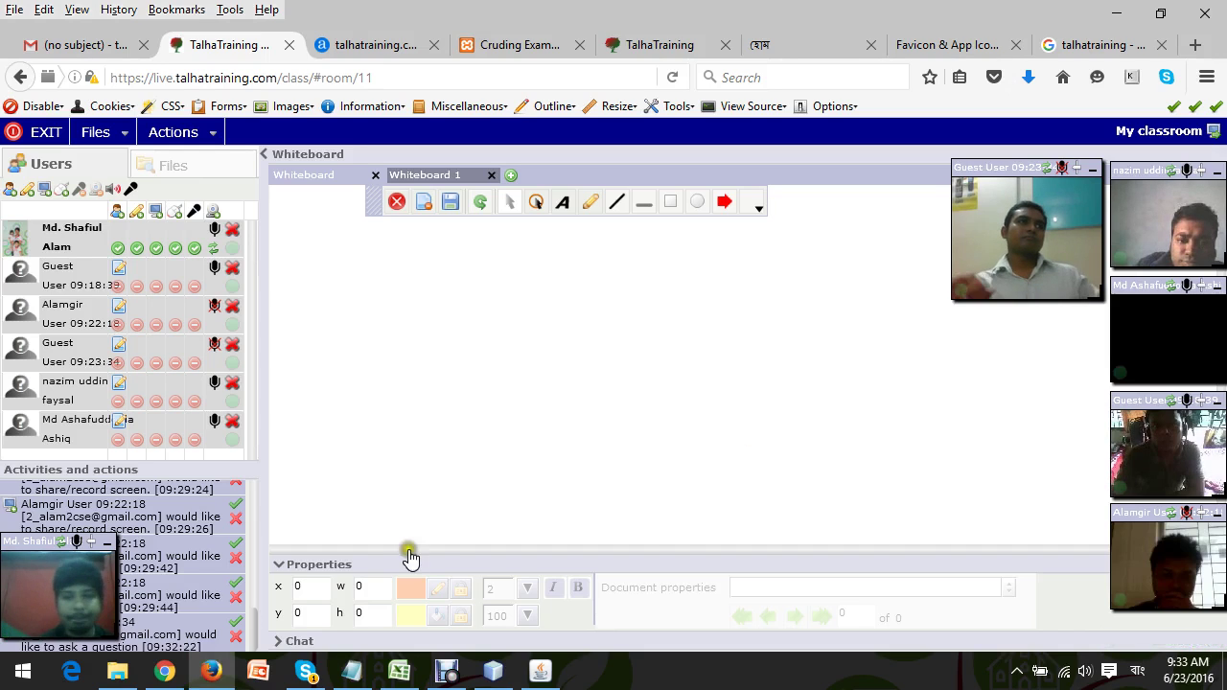
Send 'share kora hoyacha' in chat, draw a whiteboard rectangle, and collapse the Properties panel.
click(295, 642)
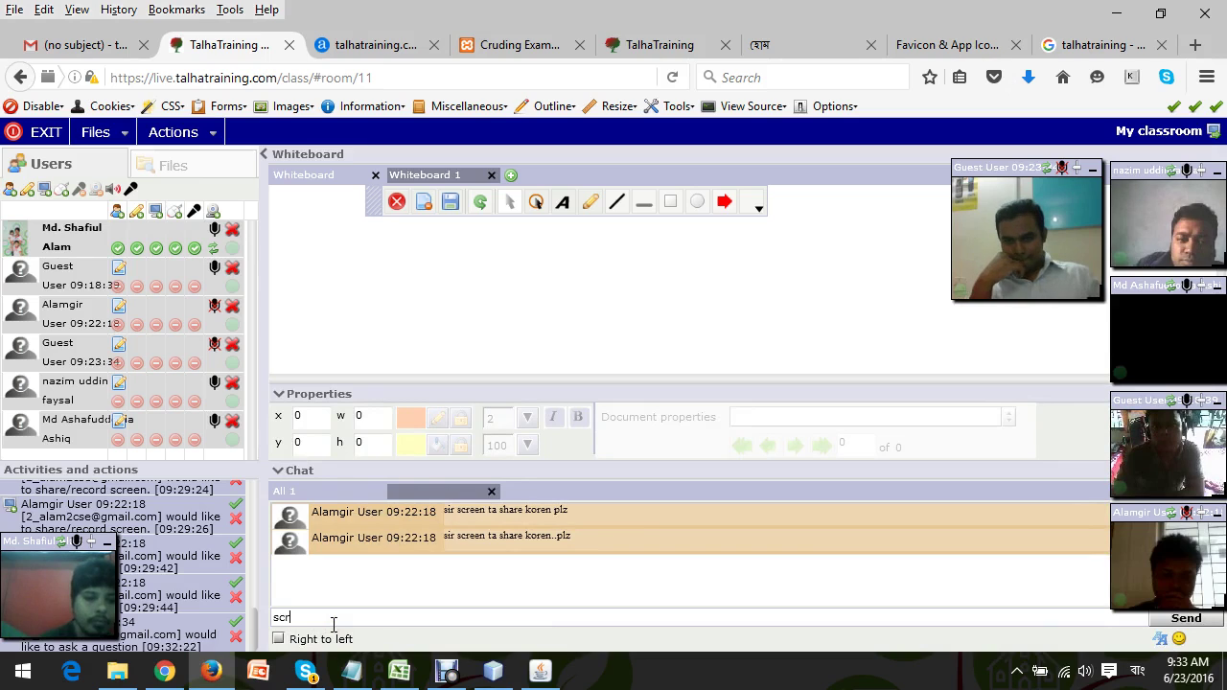
text(share k)
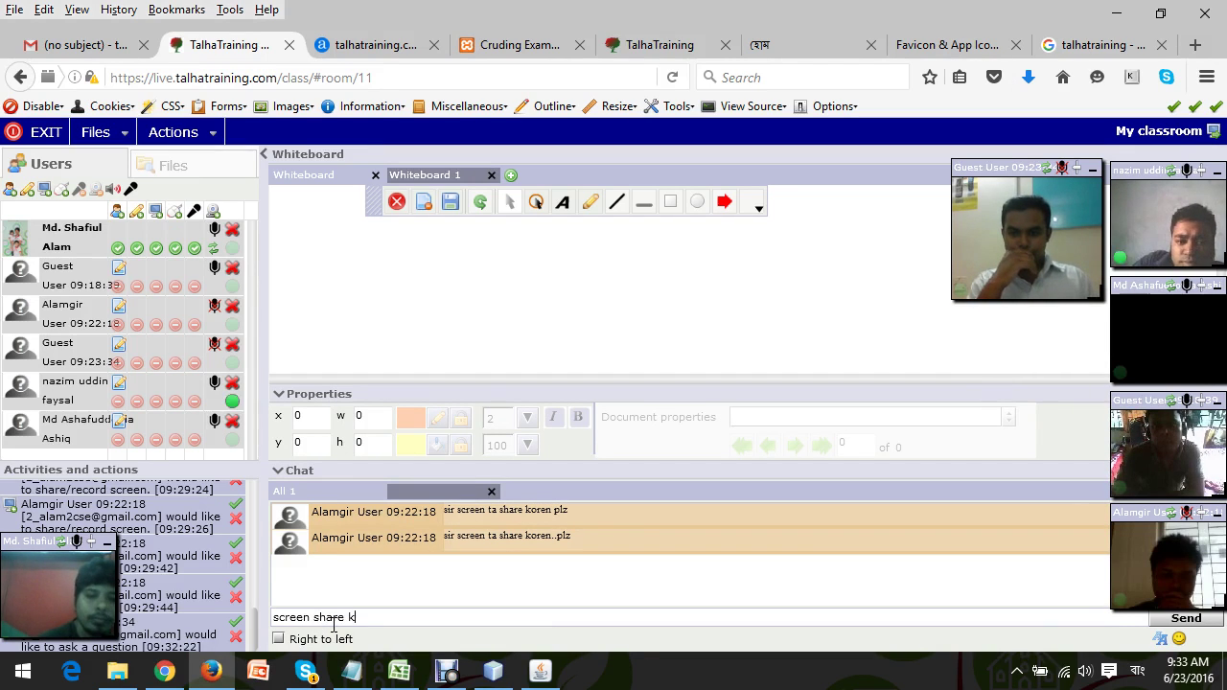
text(o)
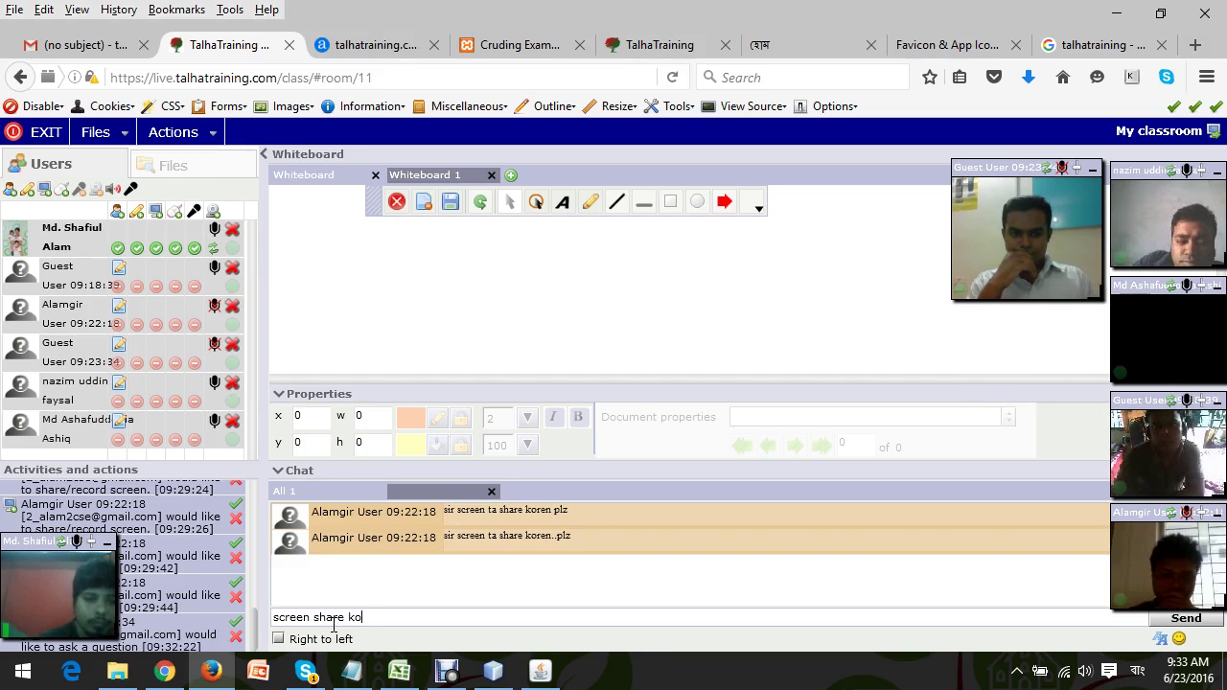
text(ra h)
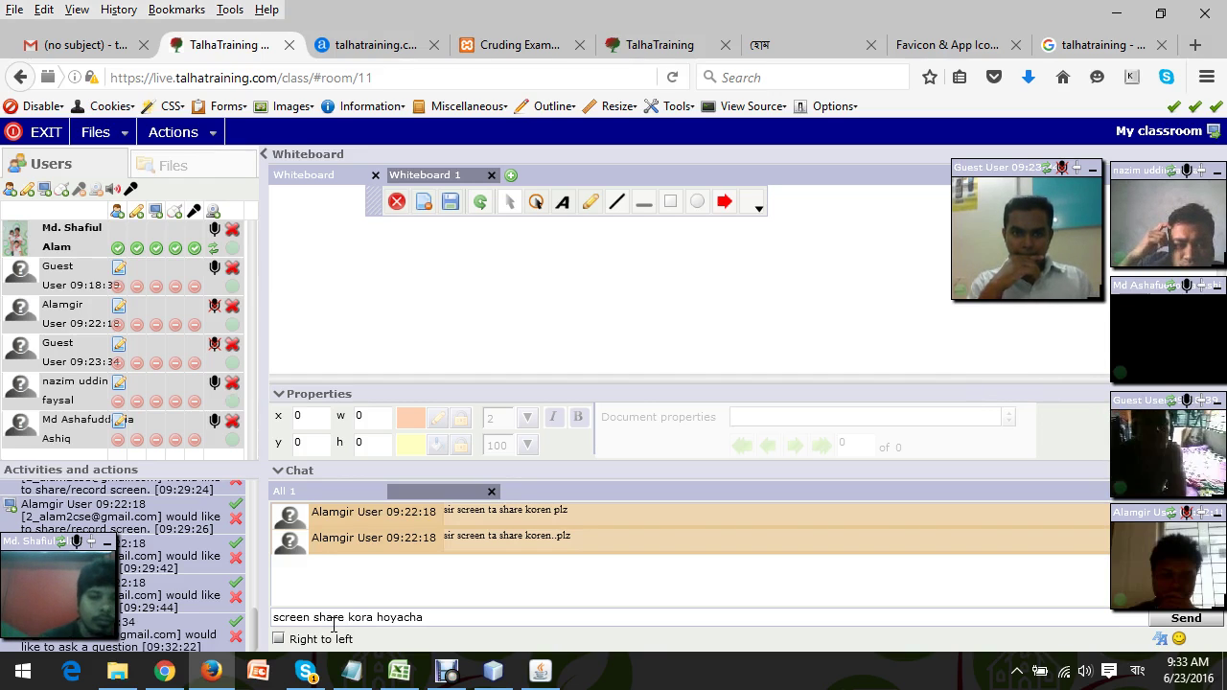
text(oyacha)
key(Return)
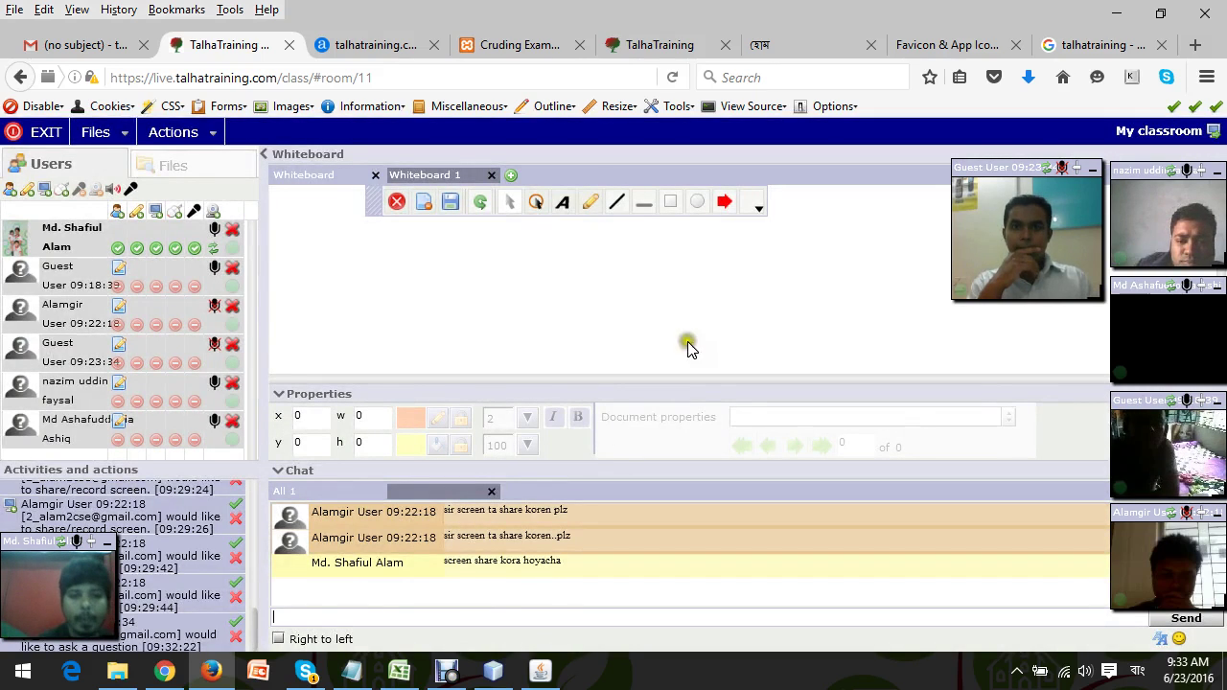
drag(712, 267, 1081, 56)
click(279, 404)
Check the Day03 favicon file's Properties details show 16 x 16, then return to the generator page.
click(1077, 47)
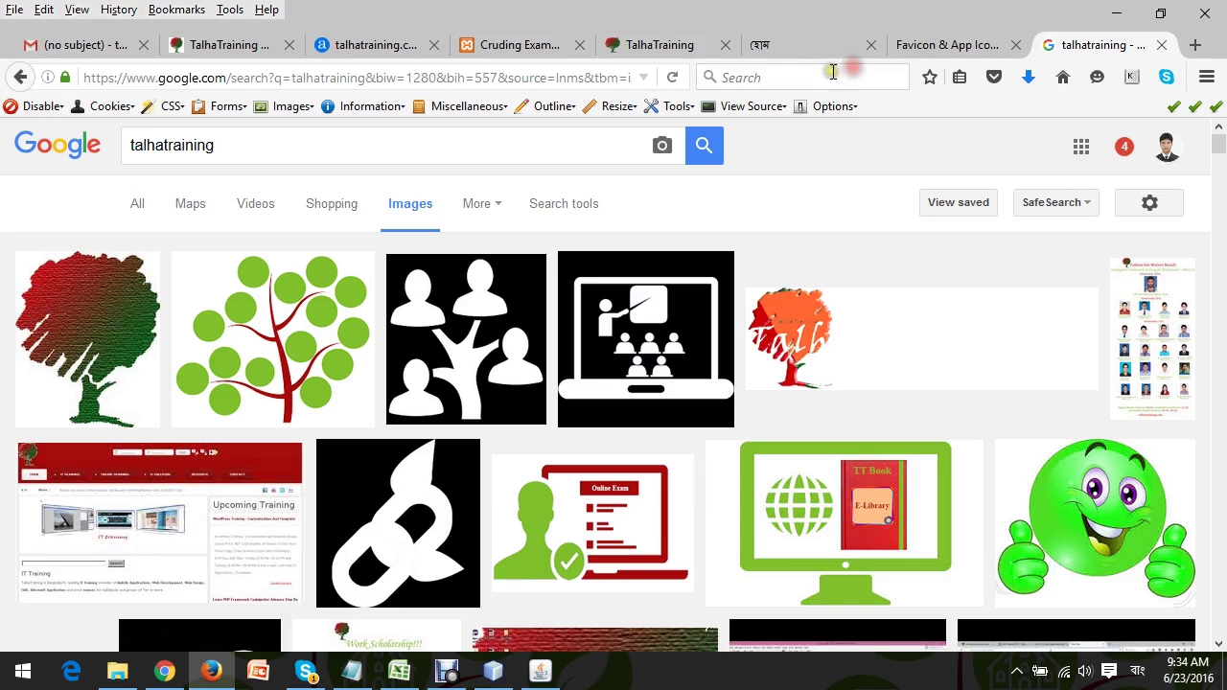
click(921, 44)
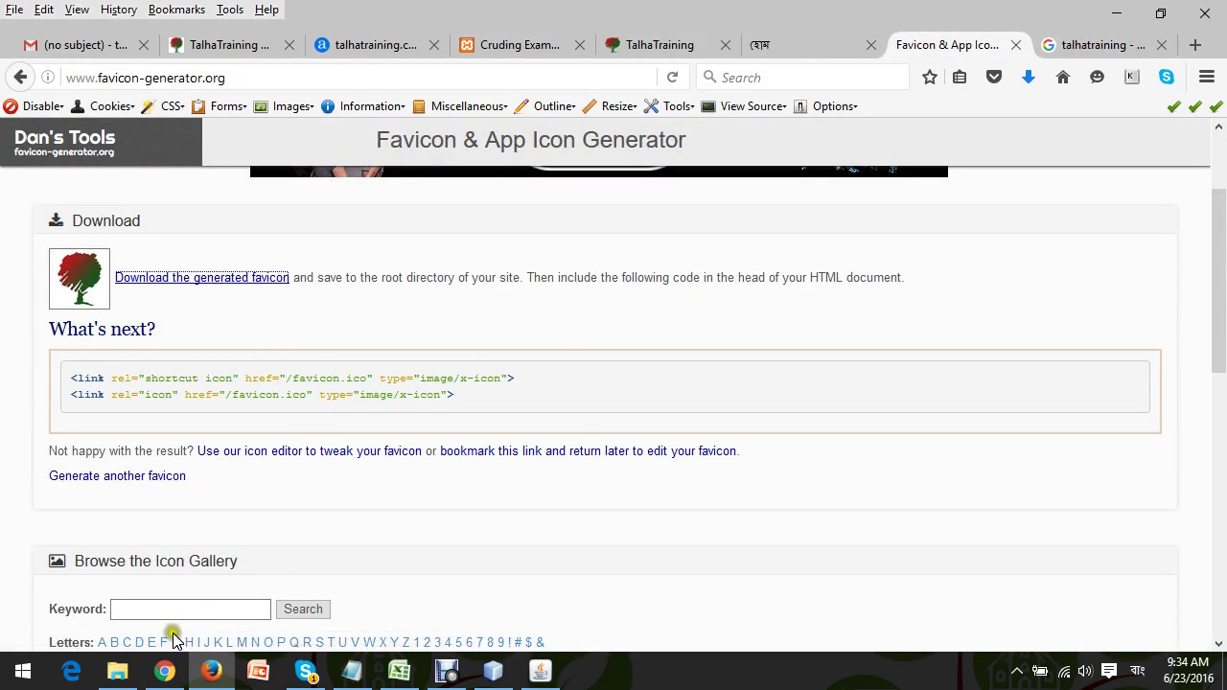
click(117, 668)
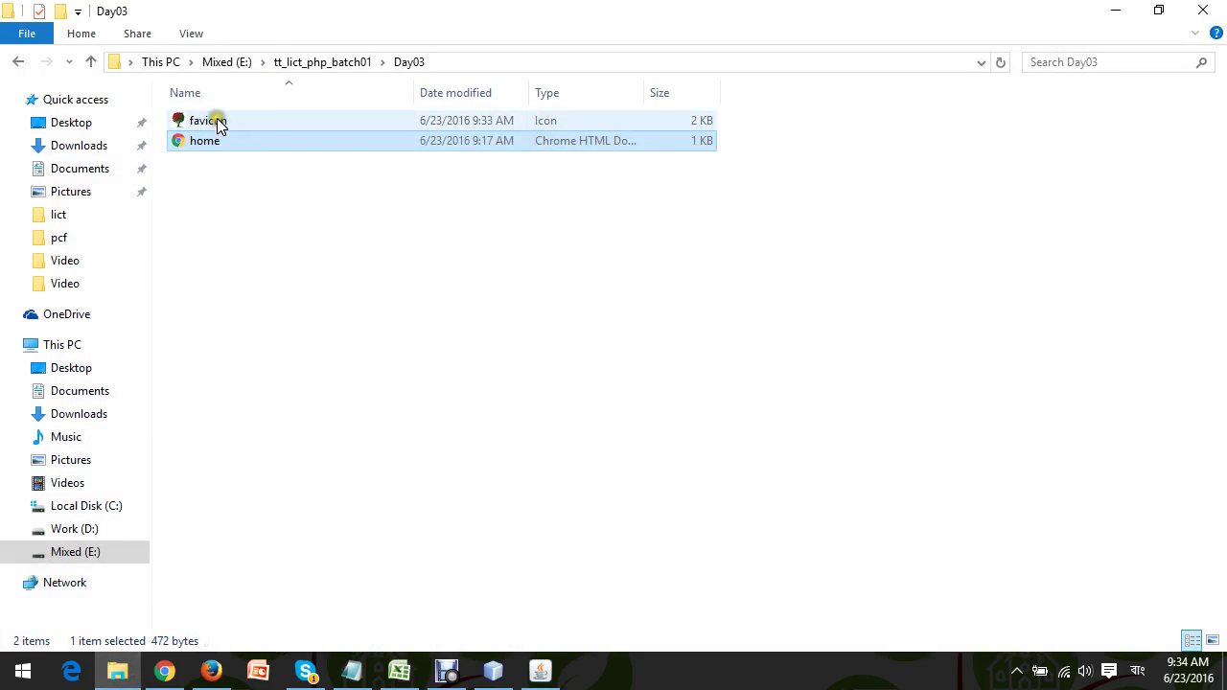
click(217, 121)
click(576, 125)
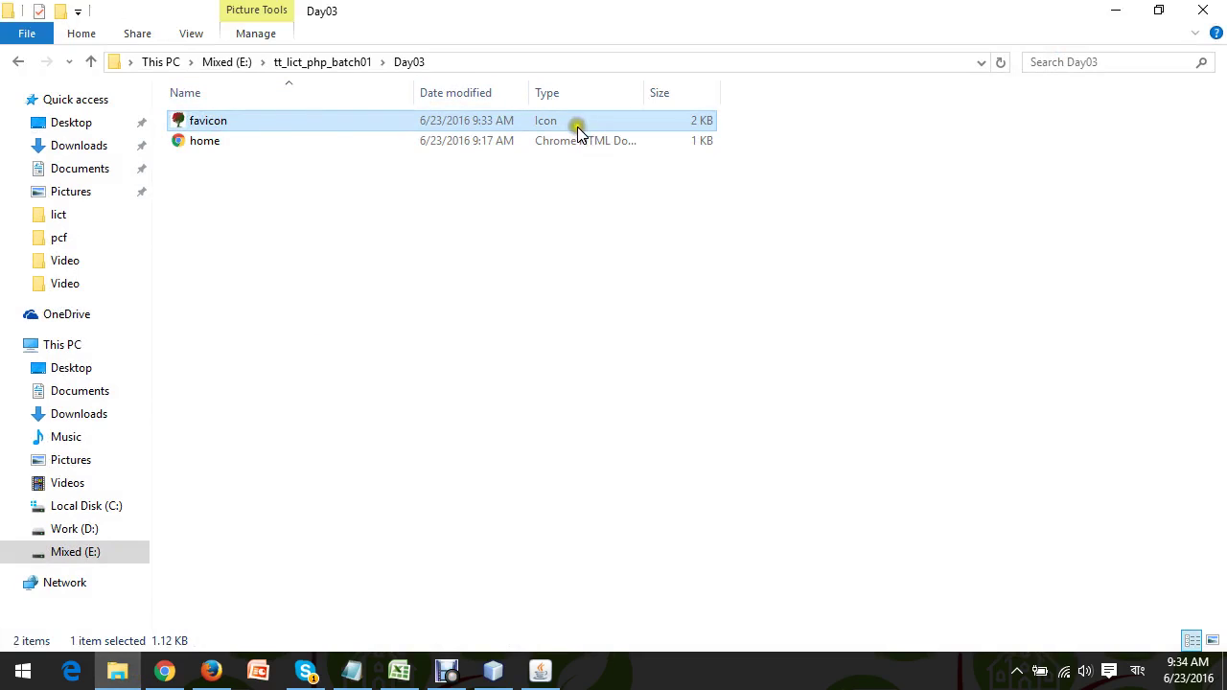
right_click(334, 124)
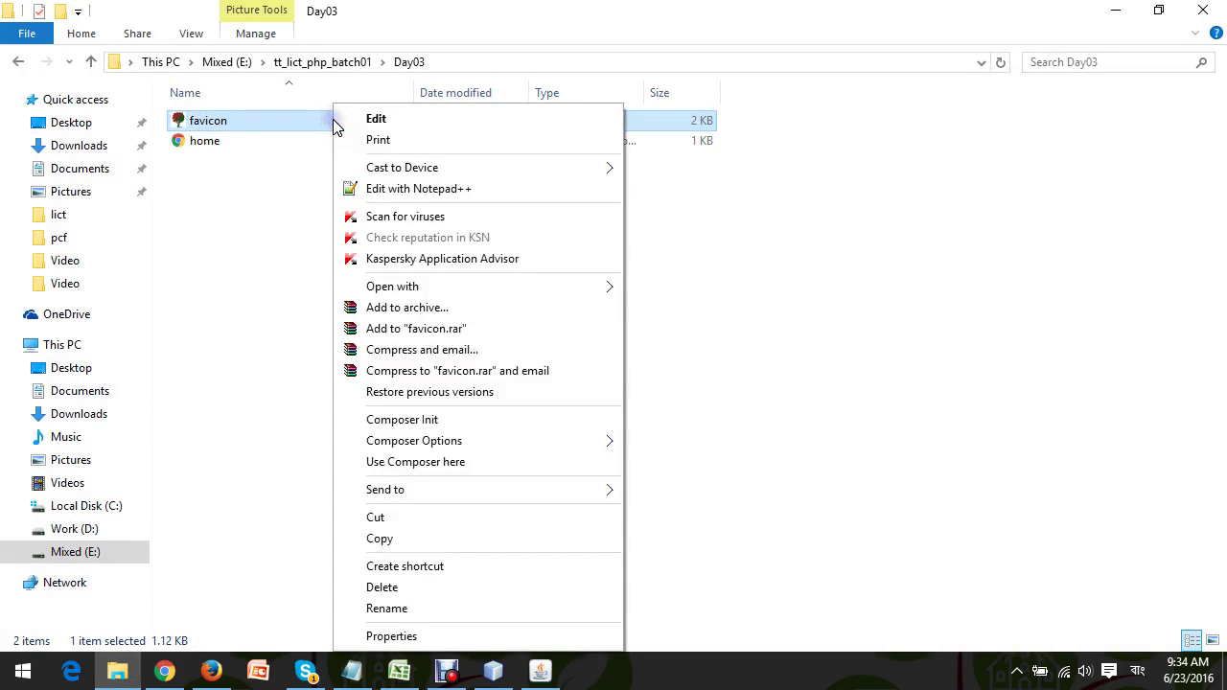
click(414, 638)
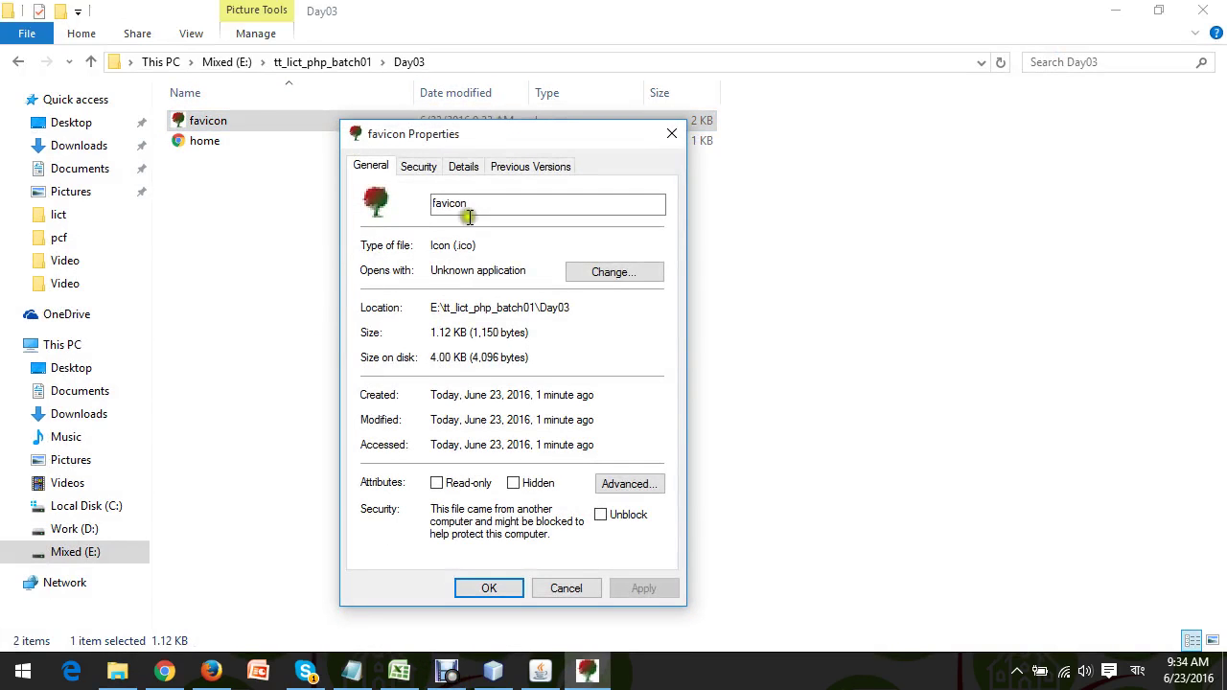
click(462, 171)
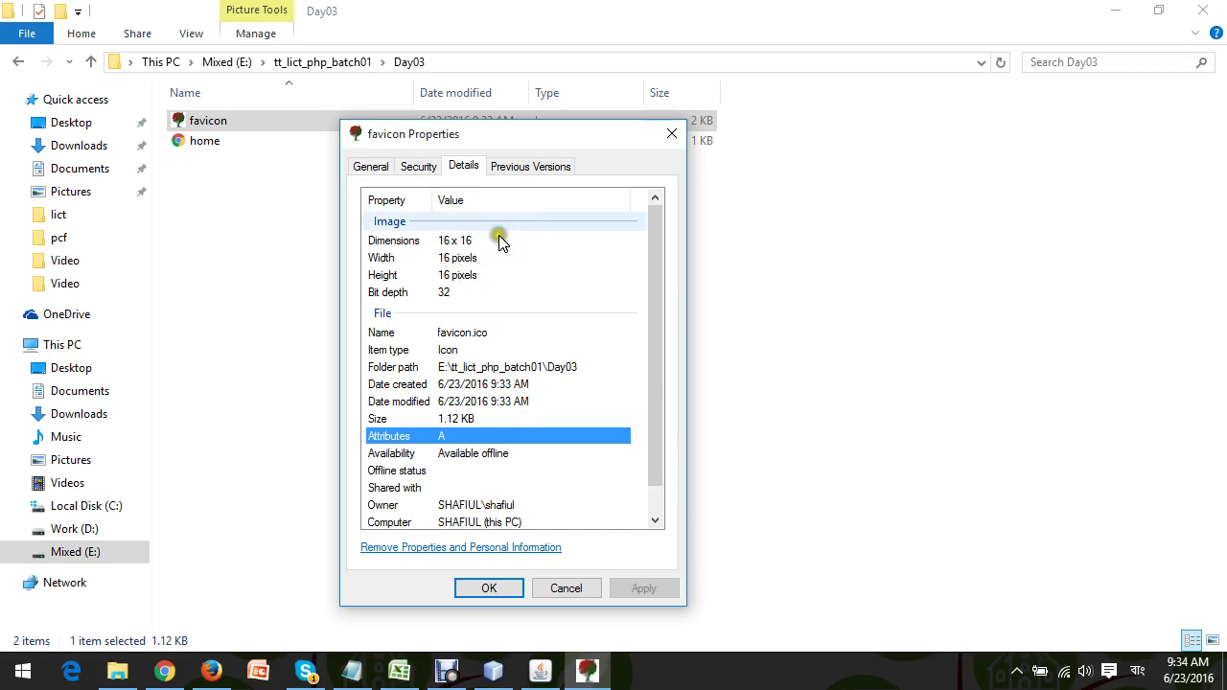
click(673, 135)
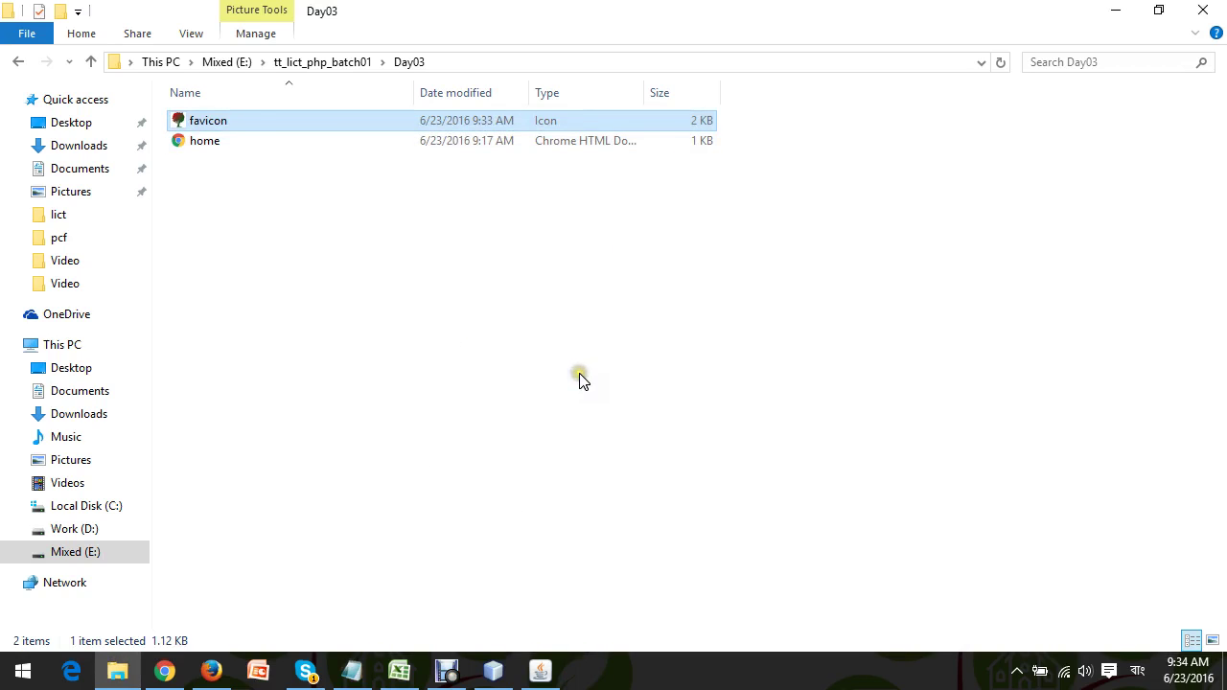
click(213, 674)
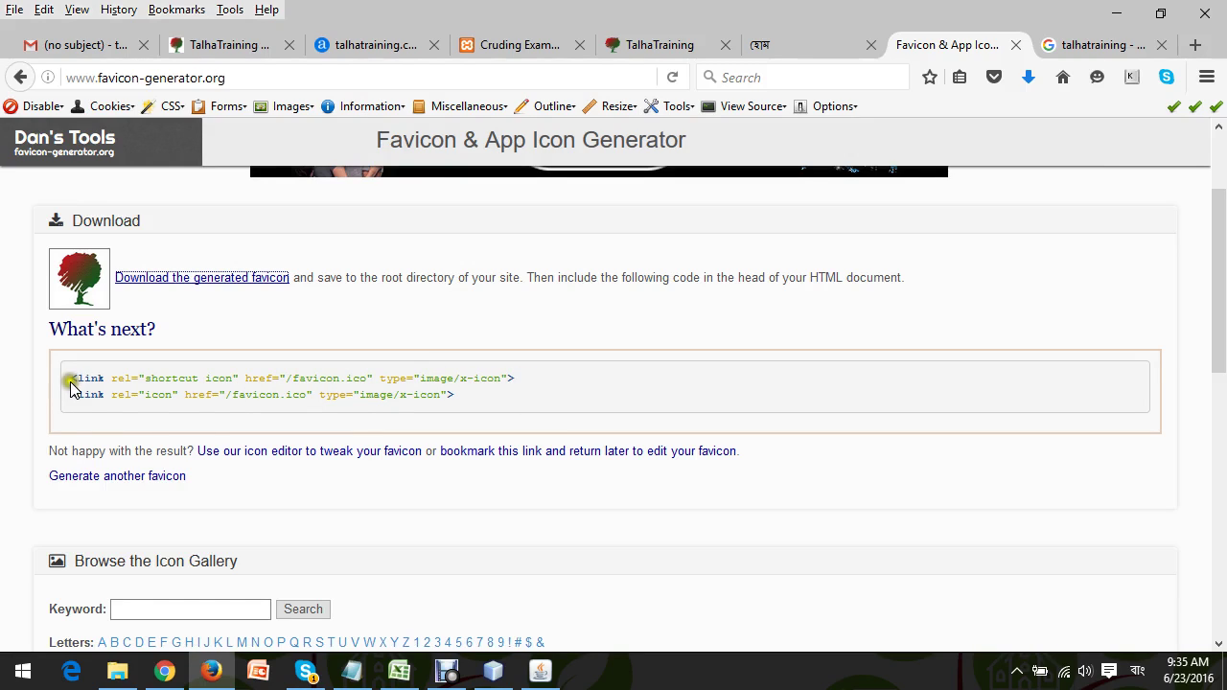
Copy the shortcut icon link line and paste it into home.html after the viewport meta.
drag(72, 380, 543, 380)
key(ctrl+c)
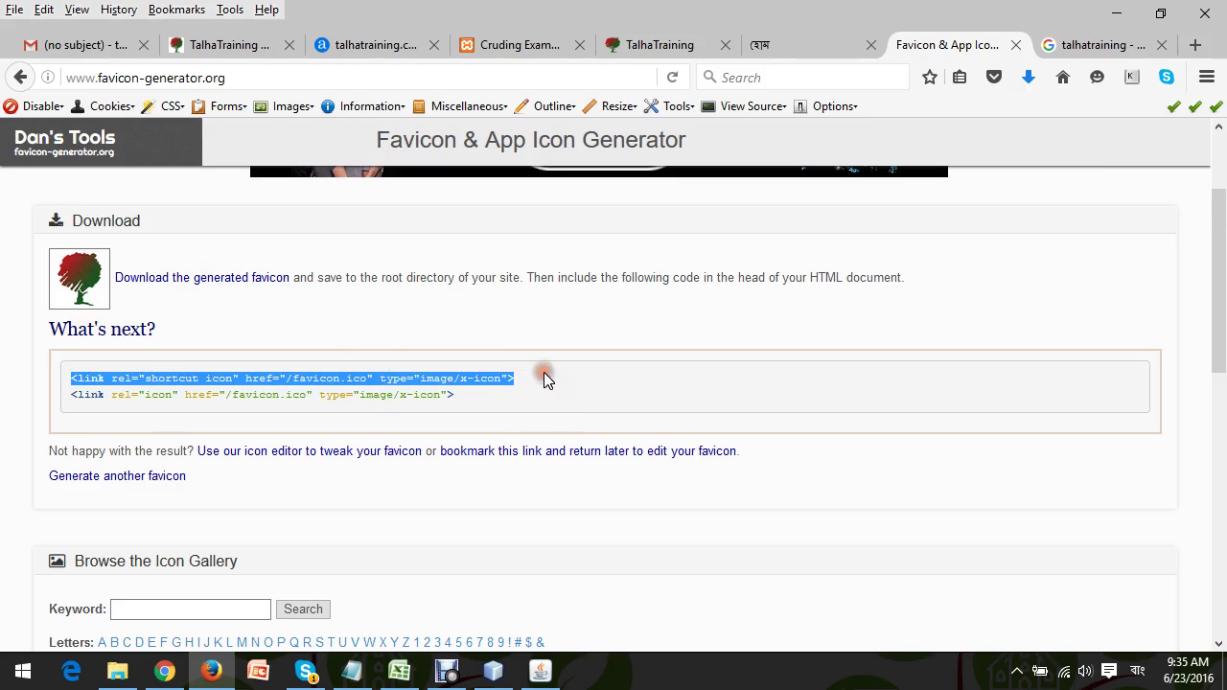
click(493, 669)
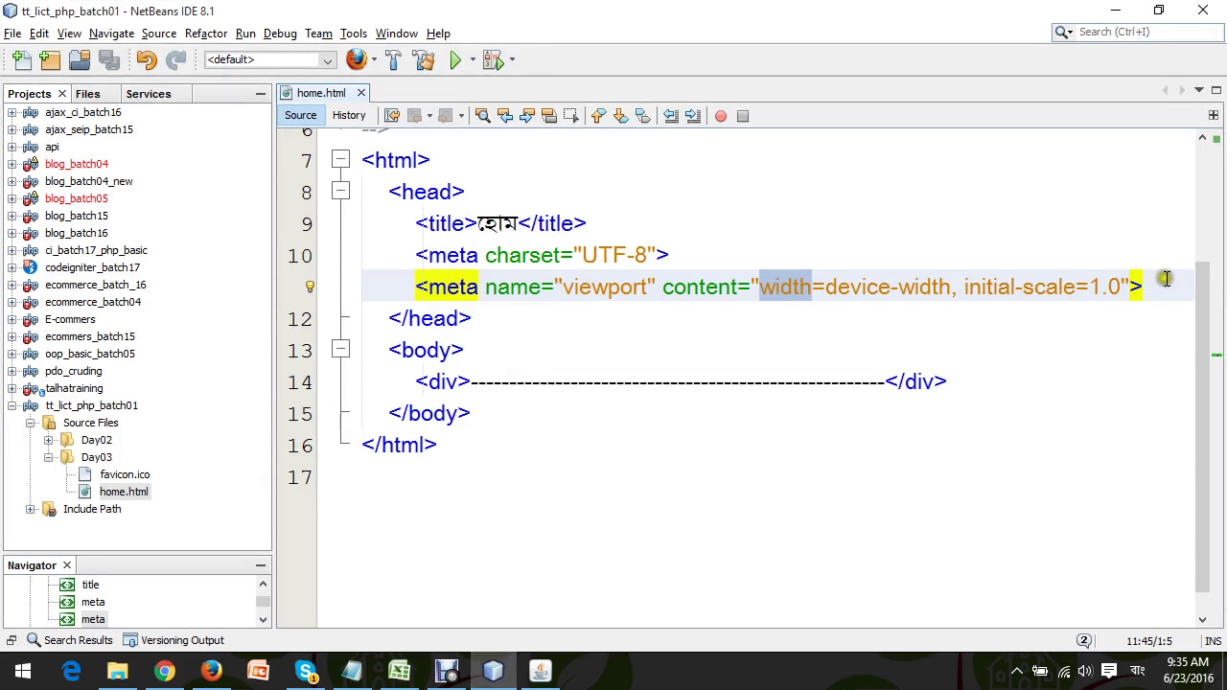
click(1165, 279)
key(Return)
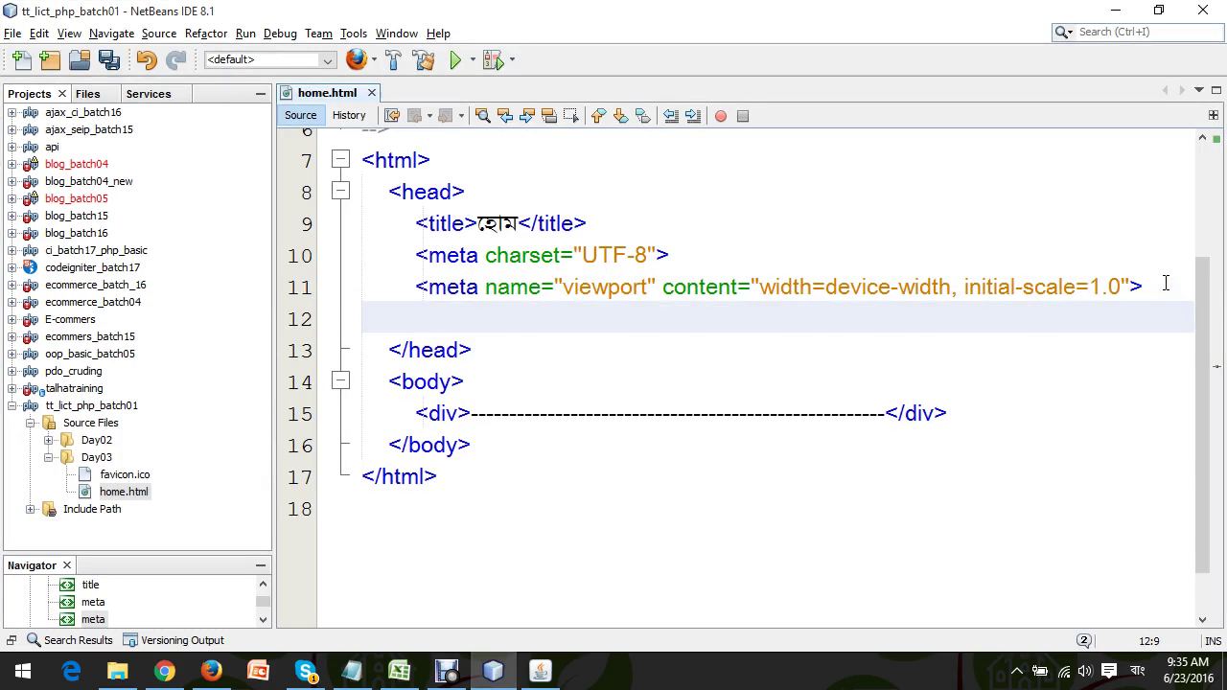
key(ctrl+v)
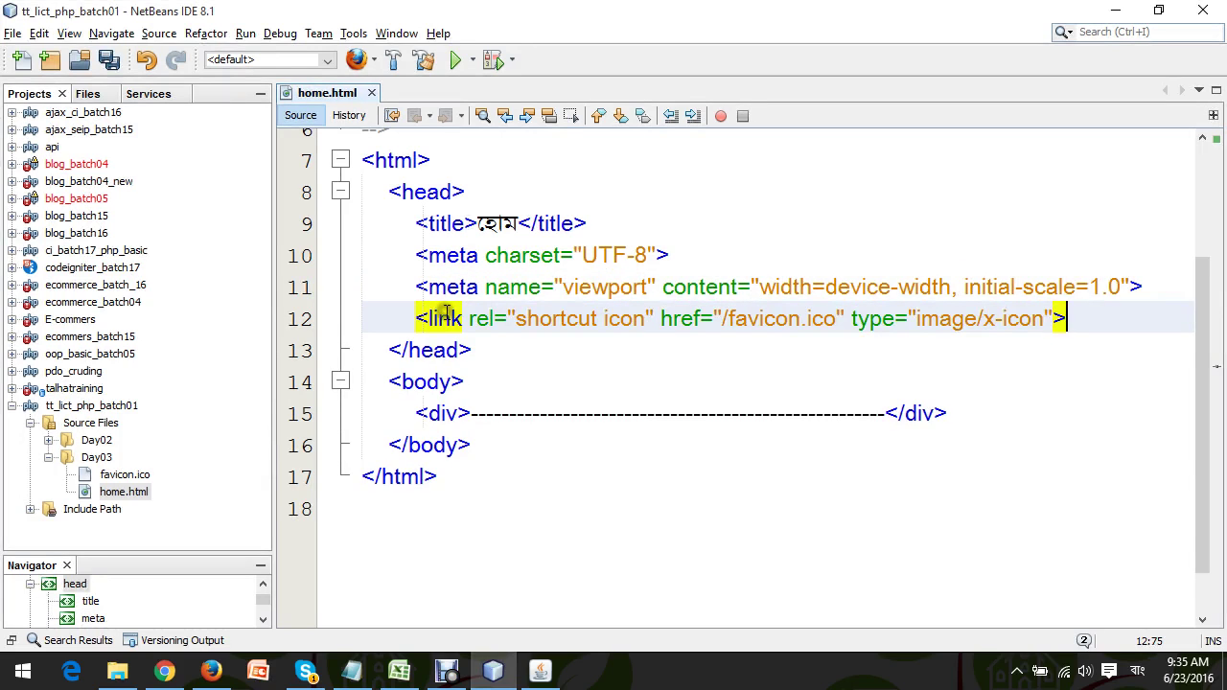
double_click(482, 320)
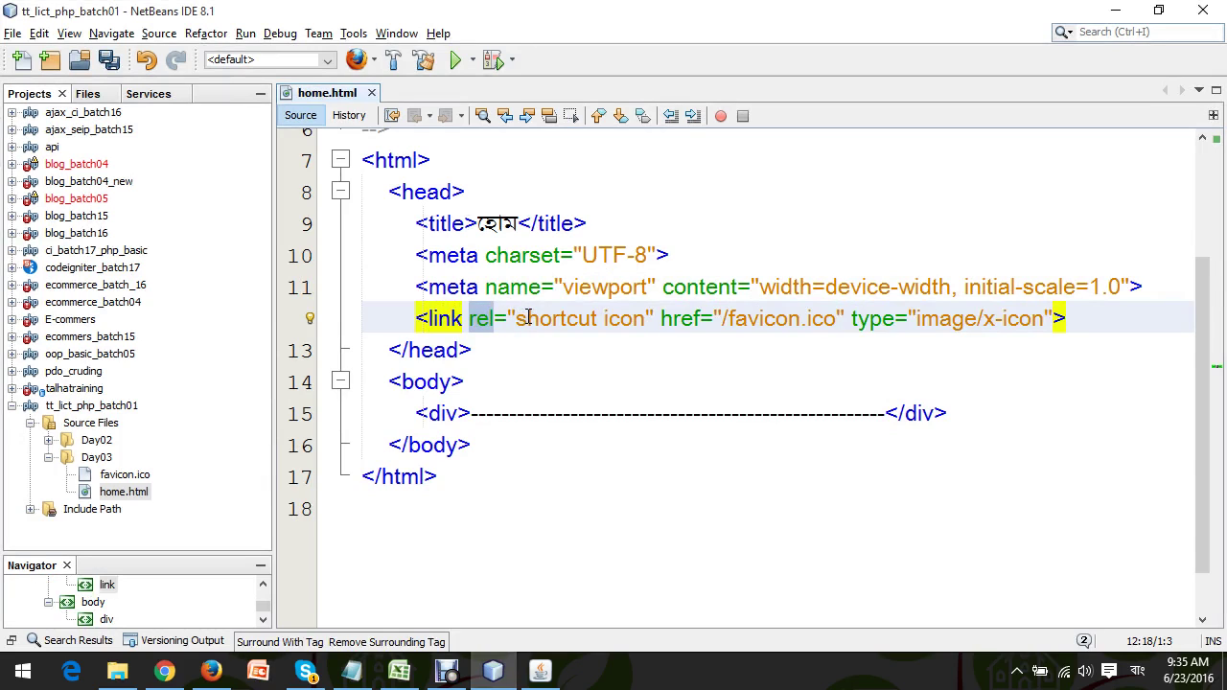
double_click(683, 319)
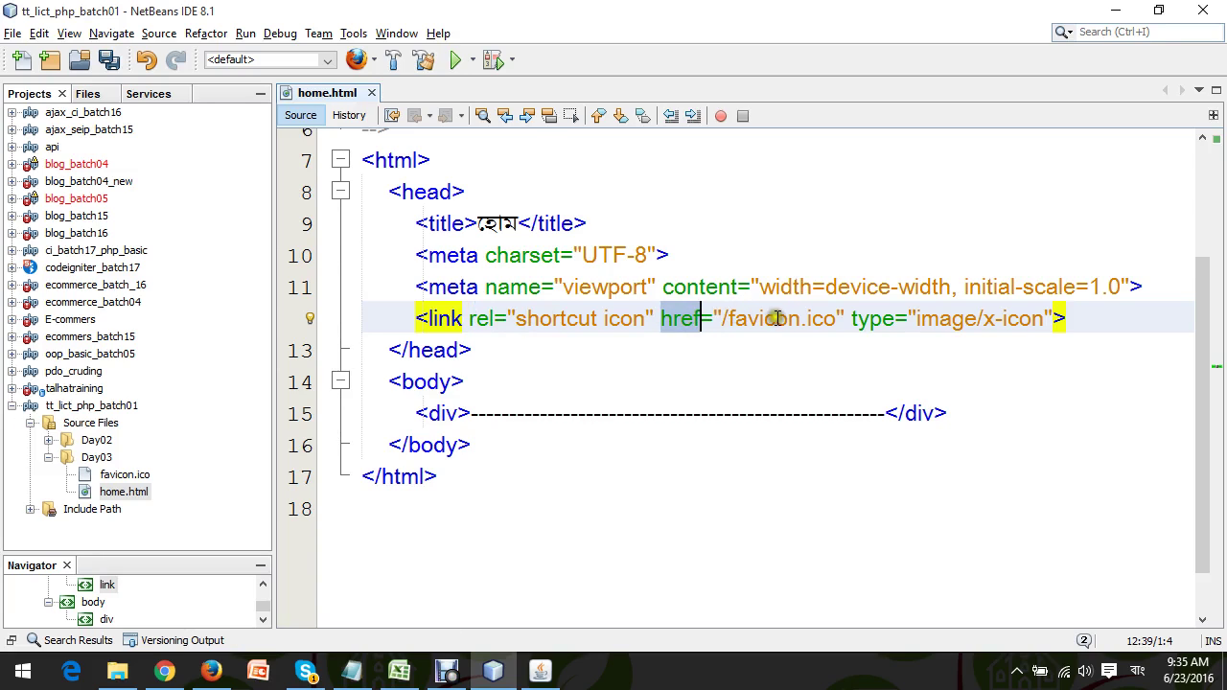
Set the link's href to favicon.ico using code completion.
click(840, 322)
key(BackSpace)
key(BackSpace)
key(BackSpace)
key(BackSpace)
key(BackSpace)
key(BackSpace)
key(BackSpace)
key(BackSpace)
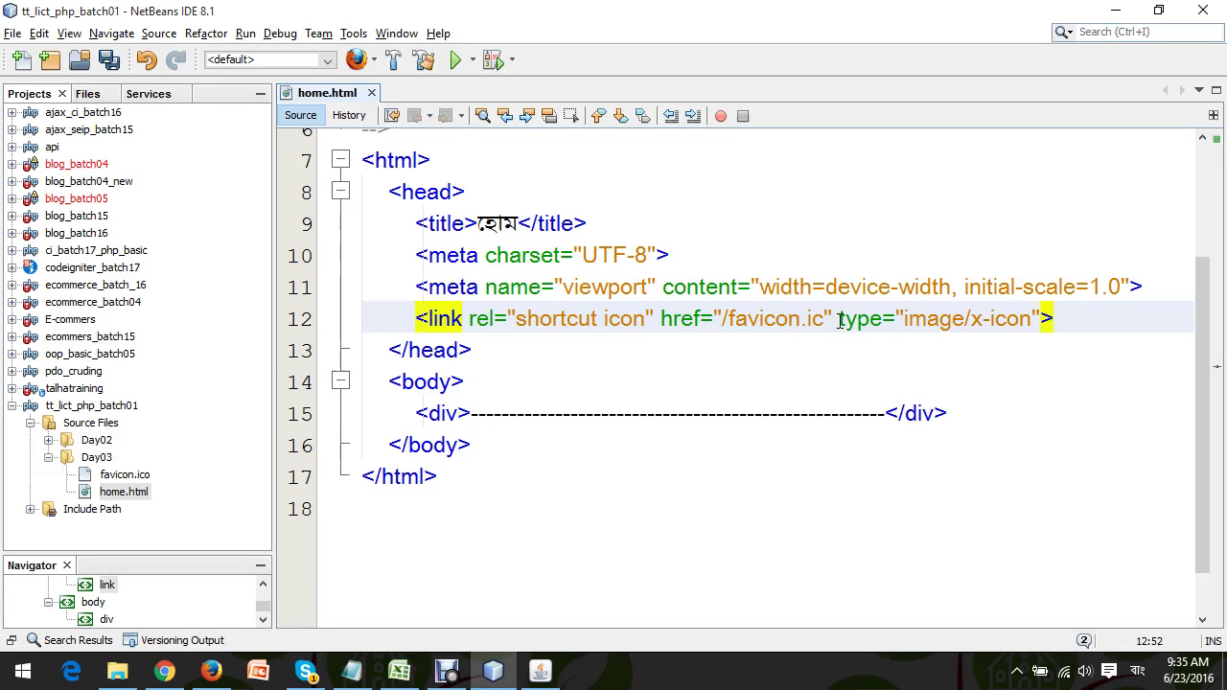
key(BackSpace)
key(BackSpace)
key(BackSpace)
key(BackSpace)
key(ctrl+space)
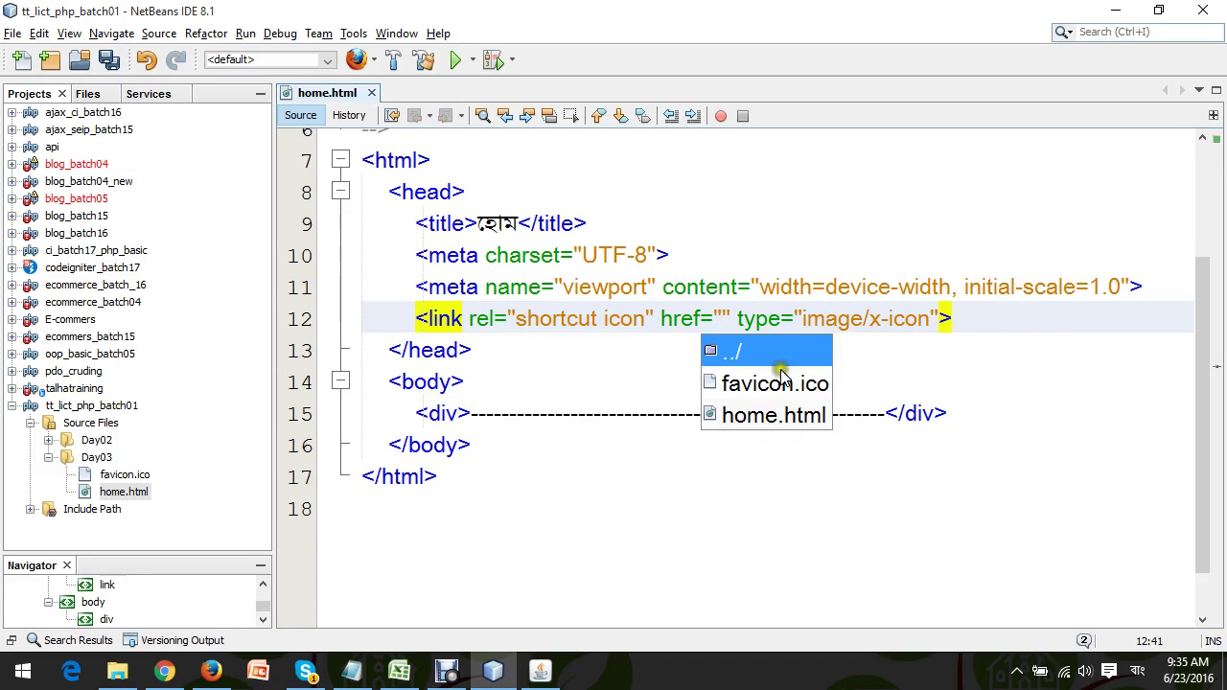
click(750, 383)
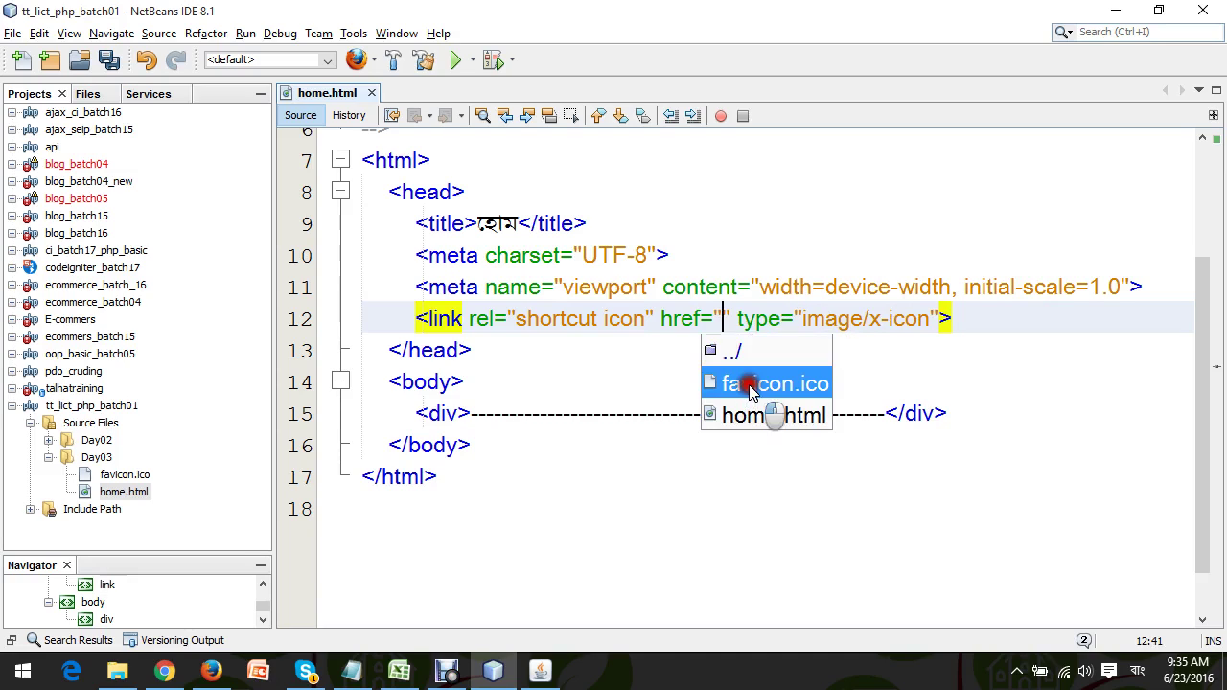
key(Return)
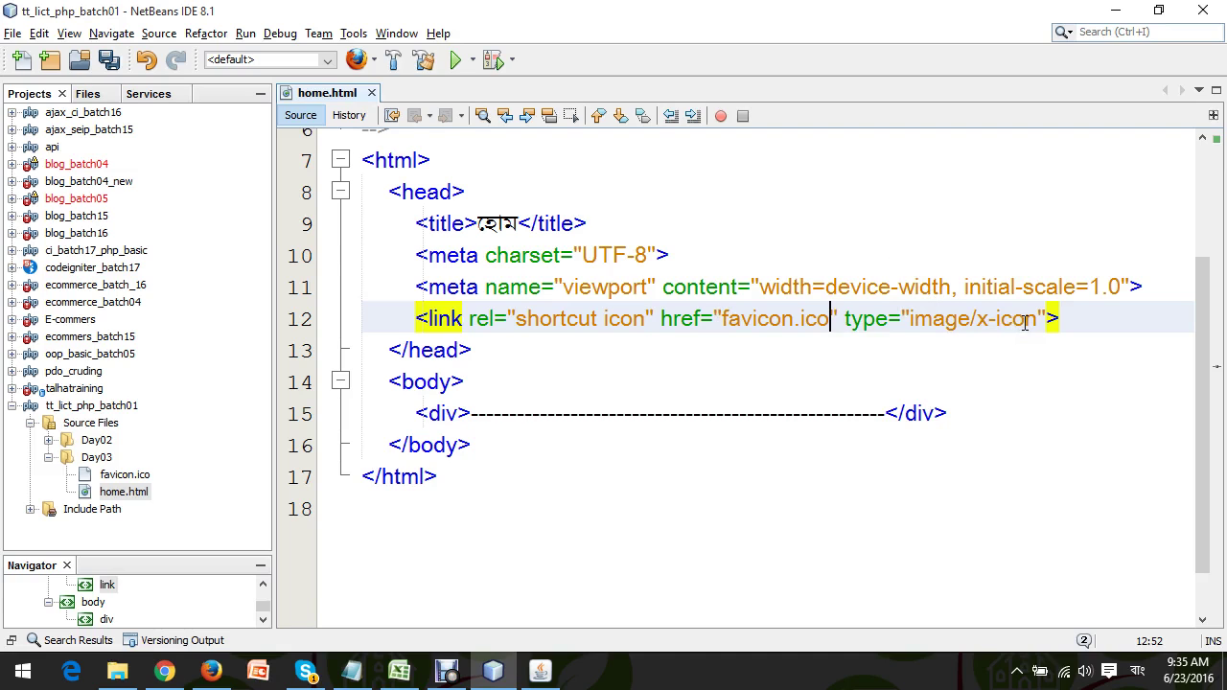
click(210, 672)
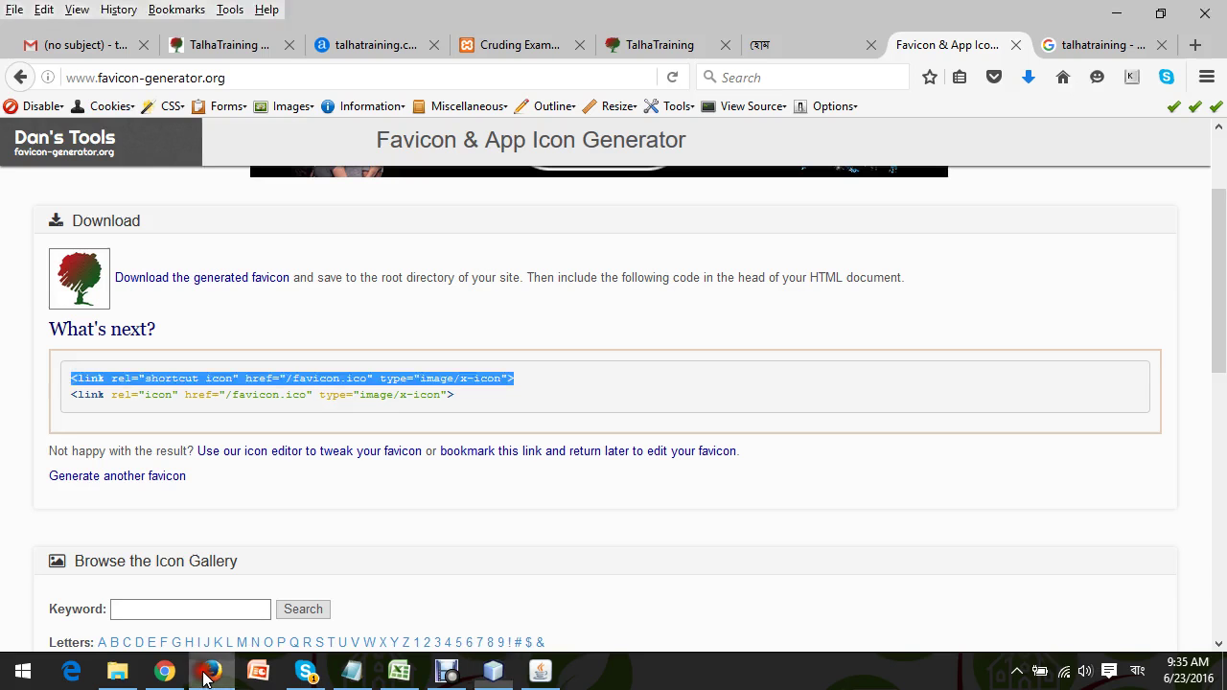
Reload the home.html tab in Firefox so the tree favicon appears beside its title.
click(757, 38)
click(669, 77)
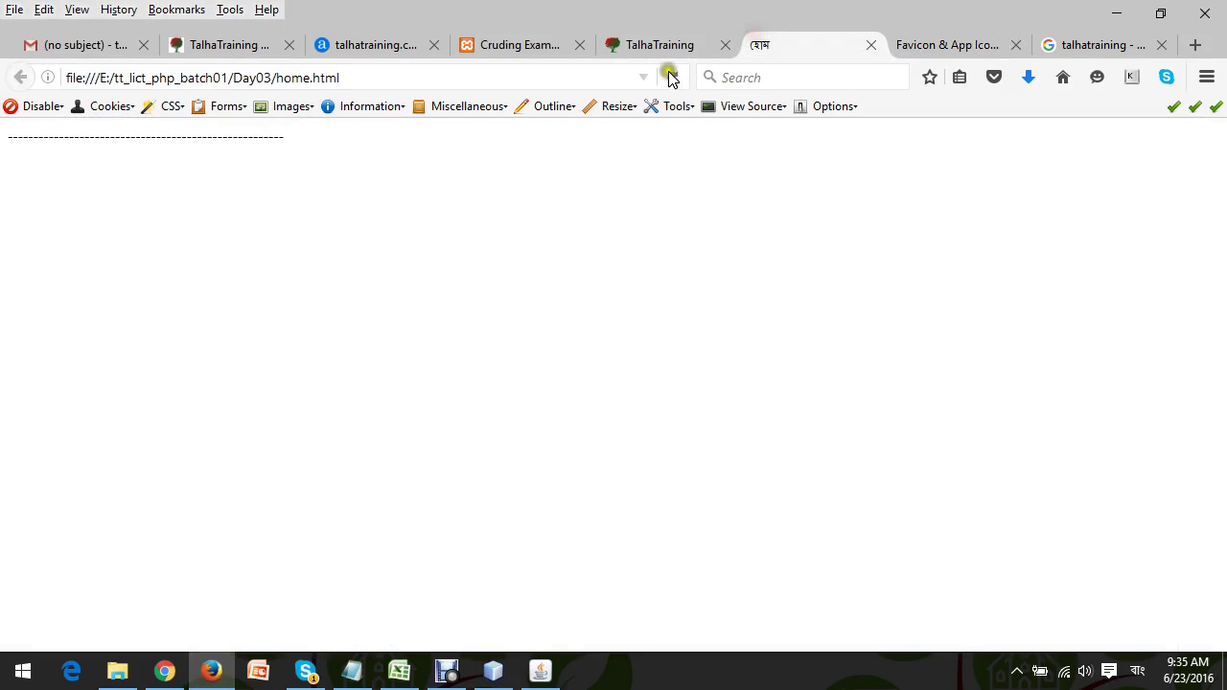
click(671, 79)
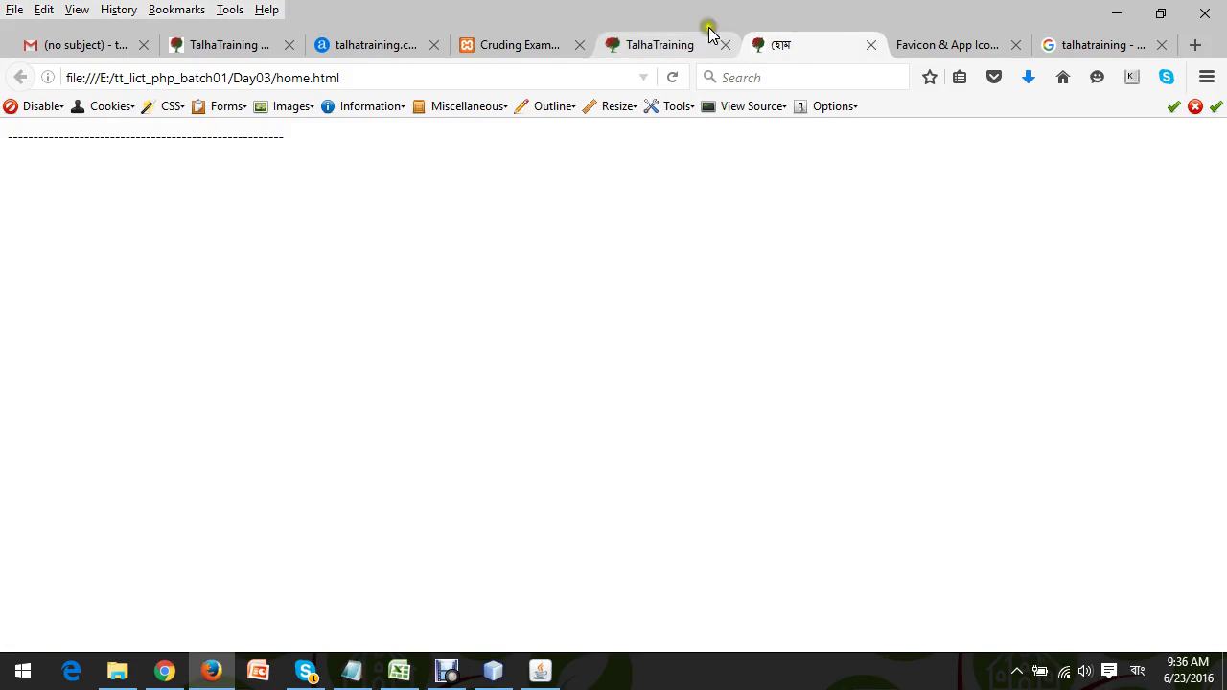
click(792, 37)
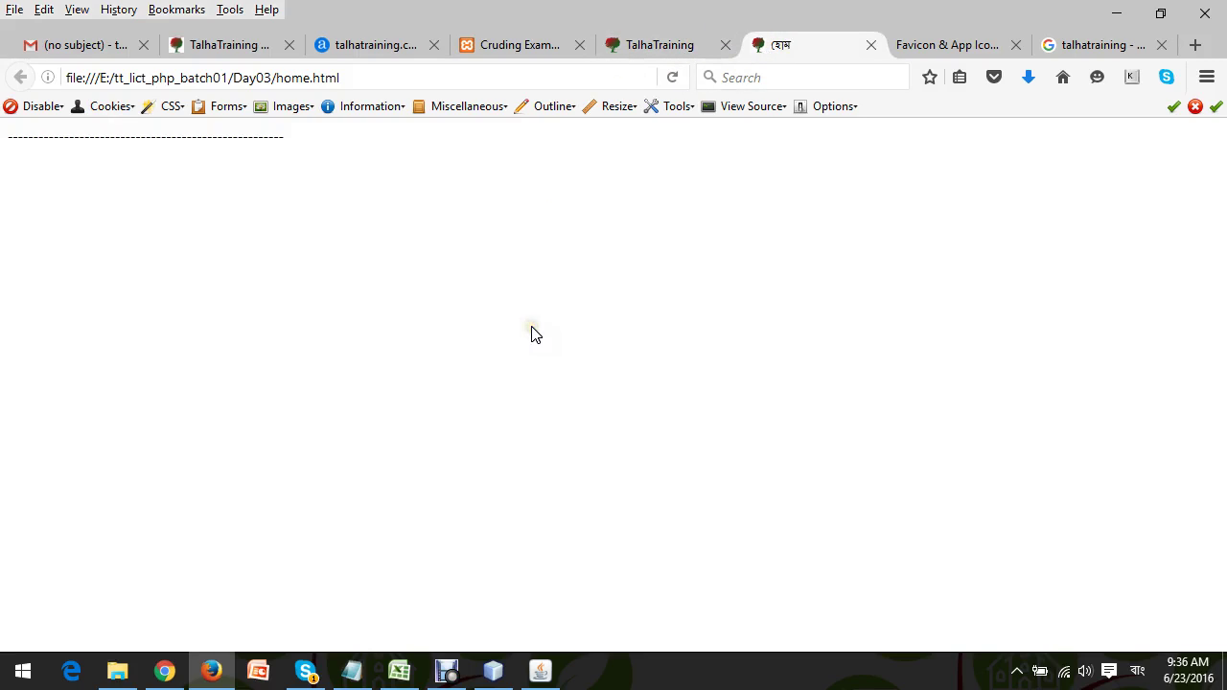